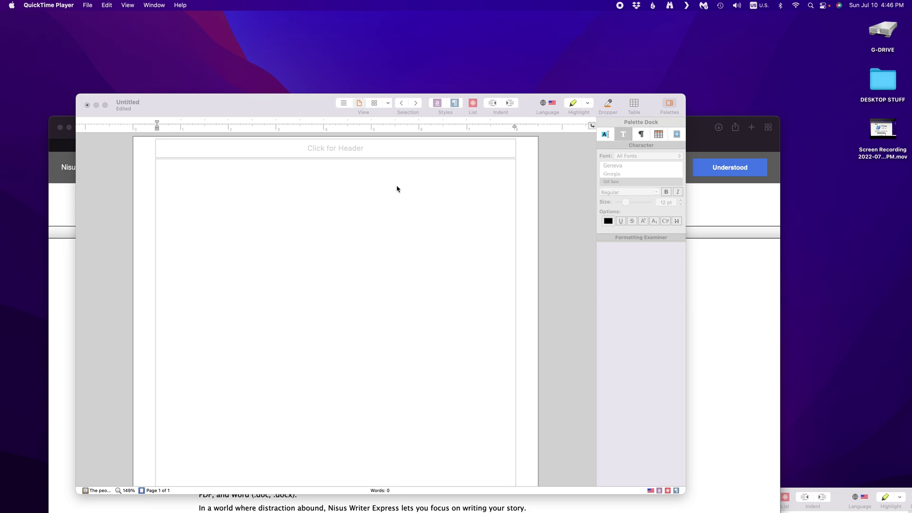
Close the Nisus Writer Express purchase tab in Safari and return to the blank document's body
{"action": "left_click", "coordinate": [155, 111]}
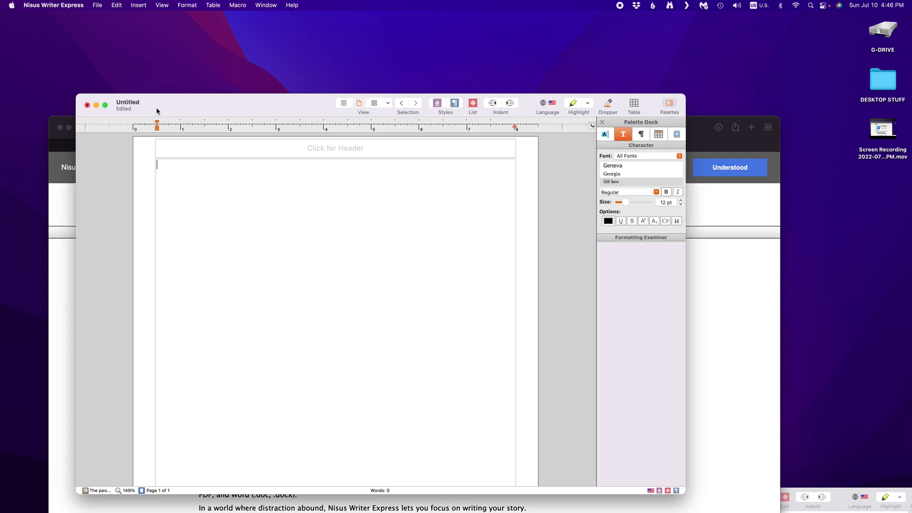
{"action": "left_click", "coordinate": [63, 278]}
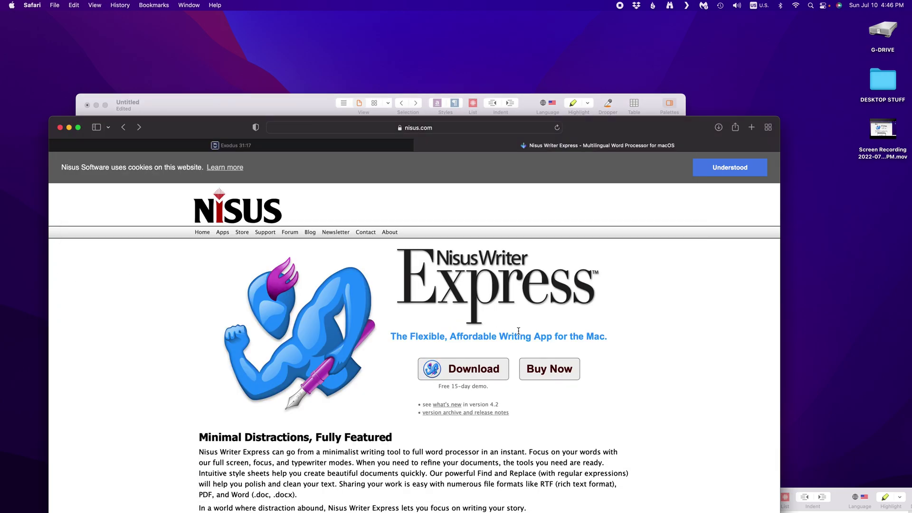
{"action": "left_click", "coordinate": [550, 372]}
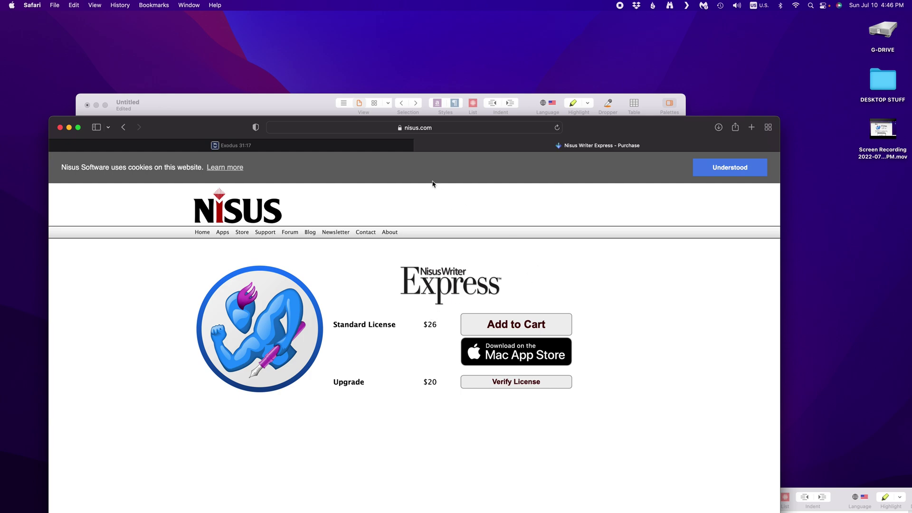
{"action": "left_click", "coordinate": [419, 145]}
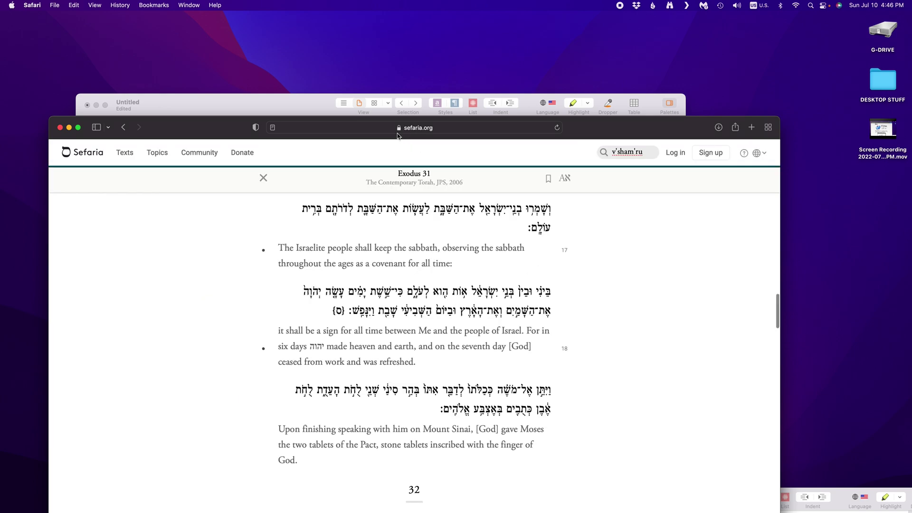
{"action": "left_click", "coordinate": [314, 108]}
{"action": "left_click", "coordinate": [296, 219]}
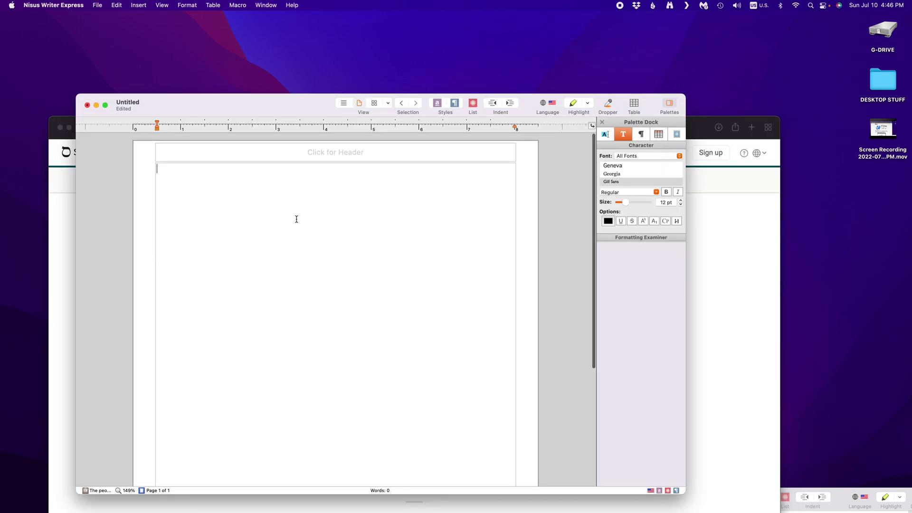
Insert a new table with 1 row and 2 columns from the Table menu
{"action": "left_click", "coordinate": [284, 157]}
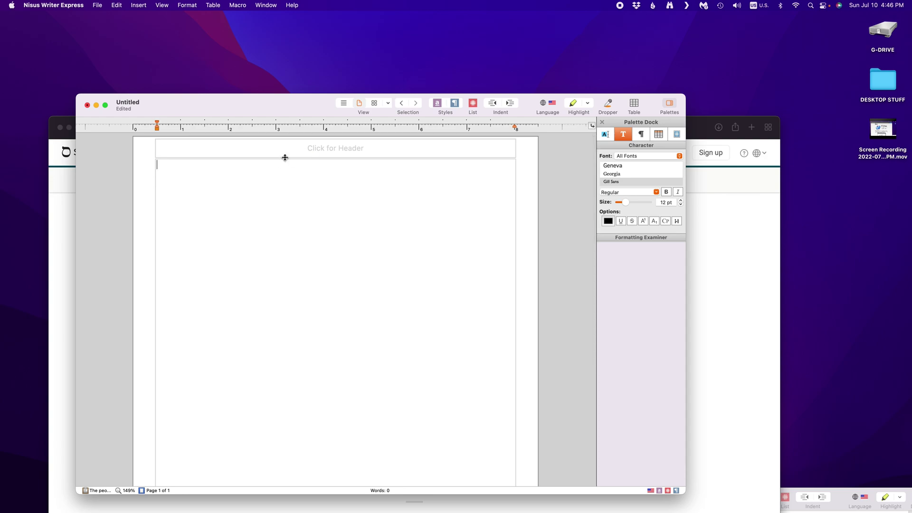
{"action": "left_click", "coordinate": [286, 157]}
{"action": "left_click", "coordinate": [213, 5]}
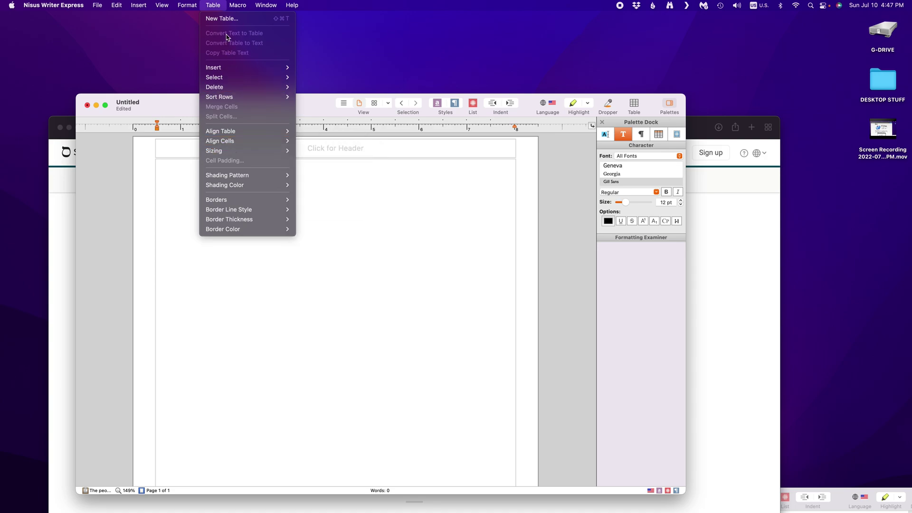
{"action": "left_click", "coordinate": [226, 19]}
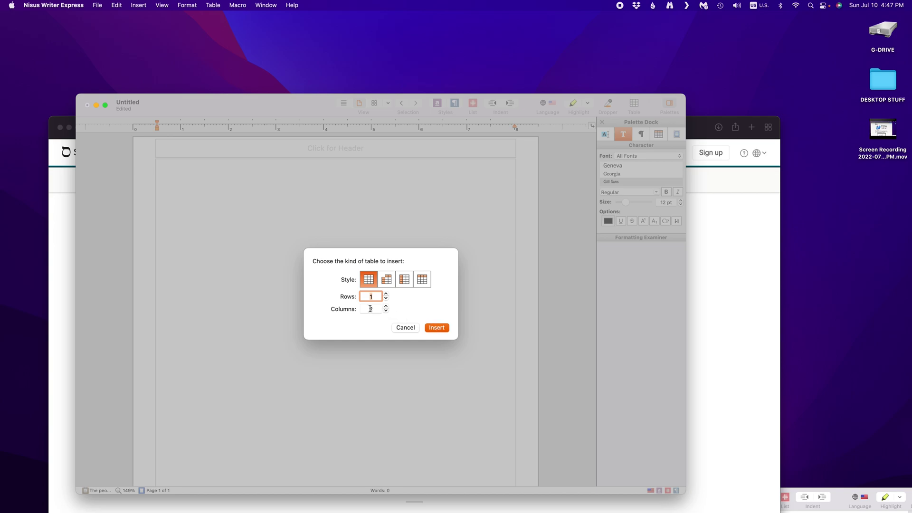
{"action": "left_click", "coordinate": [444, 329]}
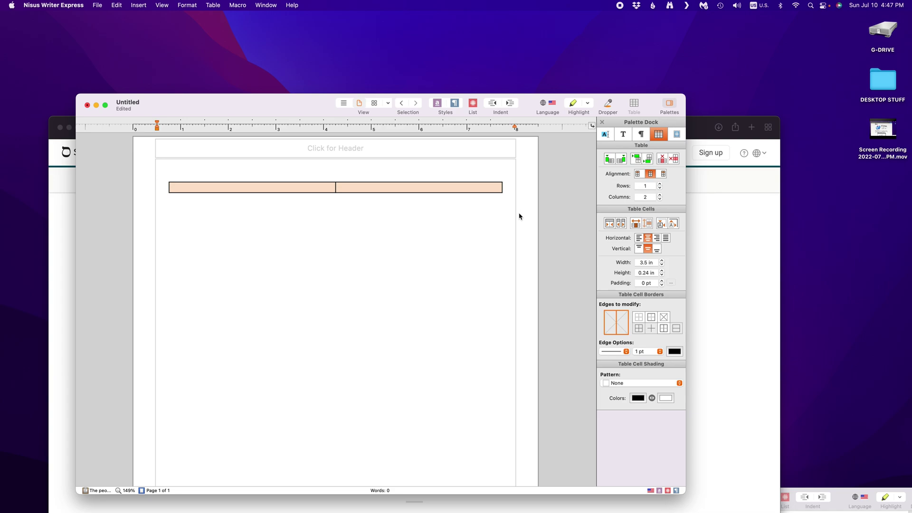
Stretch the two-column table to span the full page width
{"action": "left_click", "coordinate": [402, 187]}
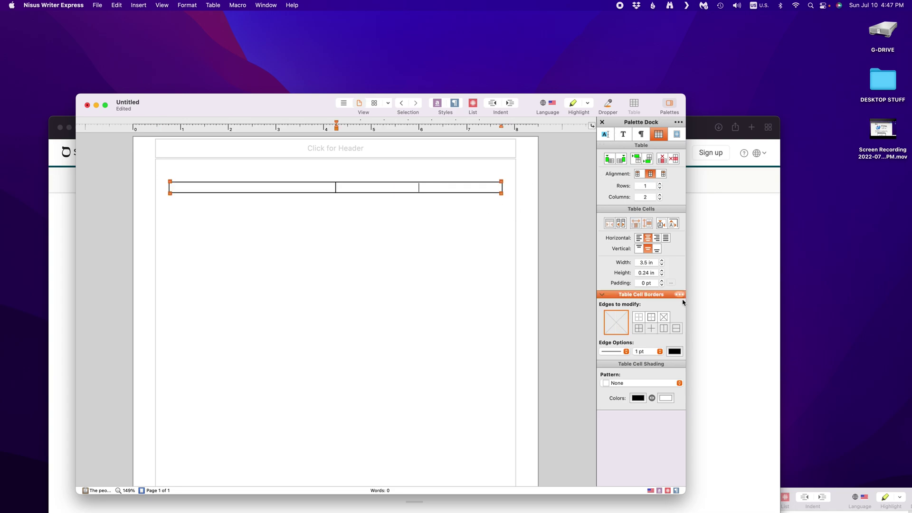
{"action": "left_click", "coordinate": [670, 104]}
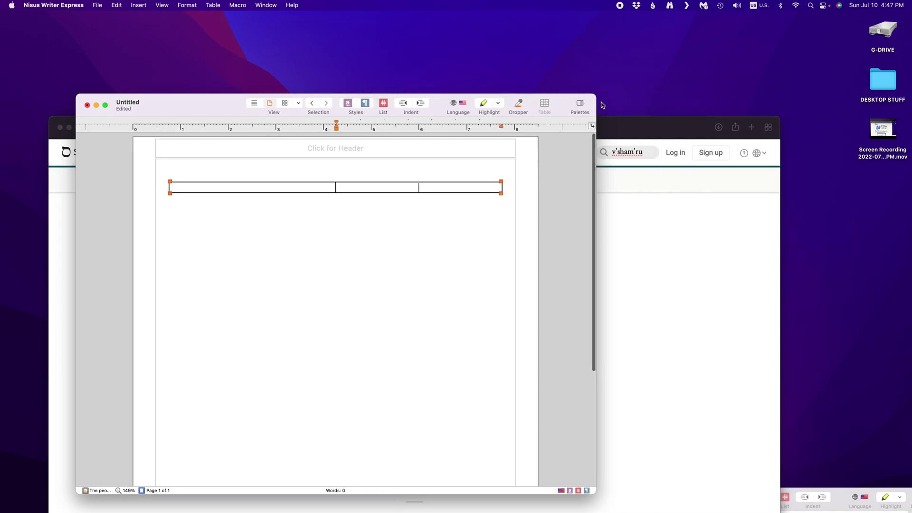
{"action": "left_click", "coordinate": [581, 103]}
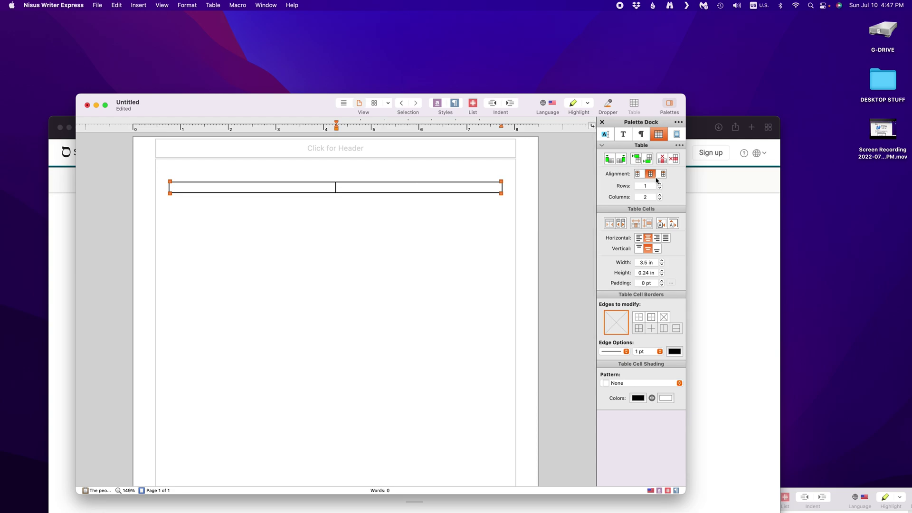
{"action": "left_click", "coordinate": [675, 224]}
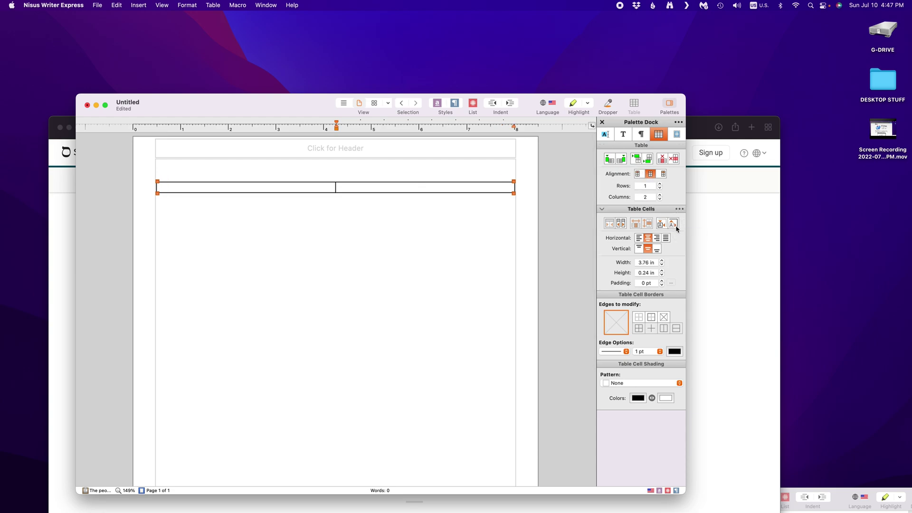
Right-align the right-hand cell's text using the Paragraph palette
{"action": "left_click", "coordinate": [328, 186]}
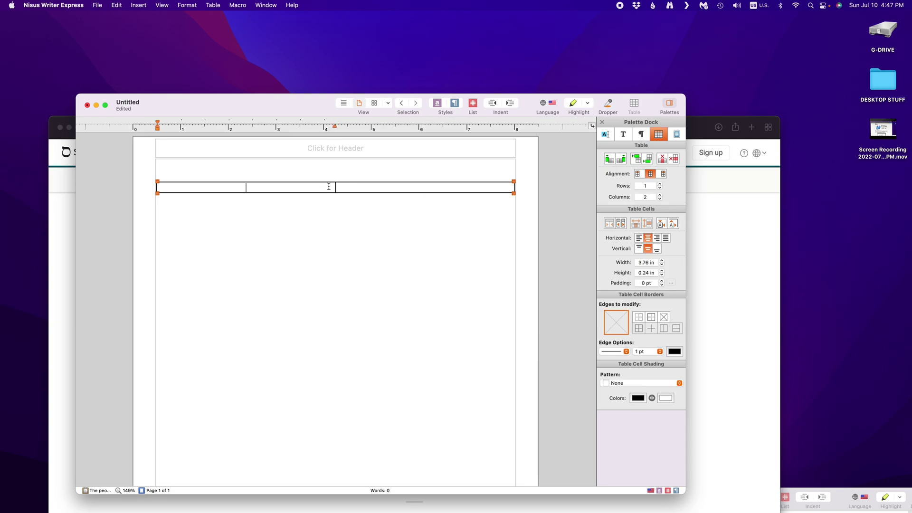
{"action": "left_click", "coordinate": [626, 136]}
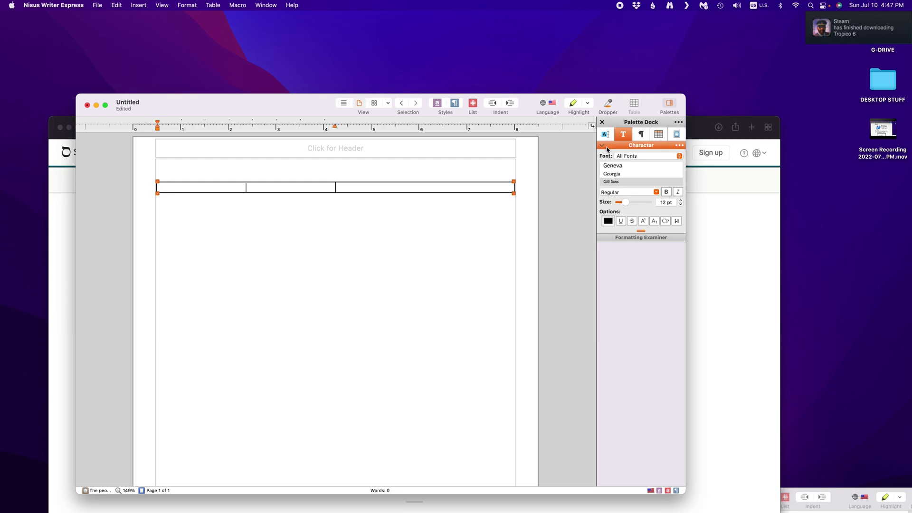
{"action": "left_click", "coordinate": [660, 137]}
{"action": "left_click", "coordinate": [641, 135]}
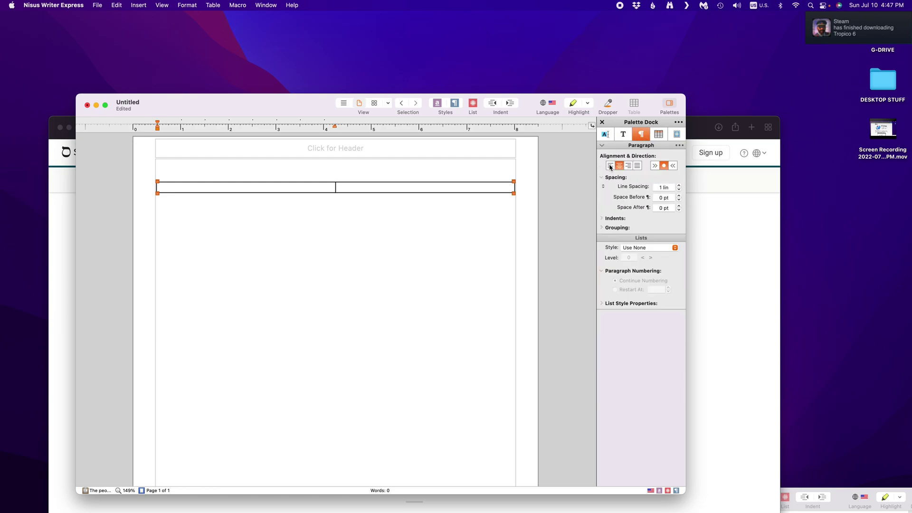
{"action": "left_click", "coordinate": [492, 190]}
{"action": "left_click", "coordinate": [628, 166]}
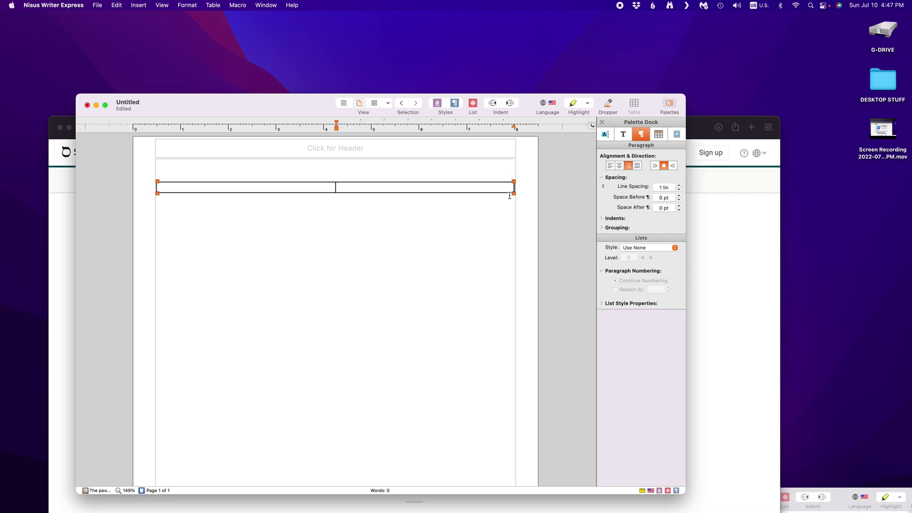
{"action": "left_click", "coordinate": [724, 218]}
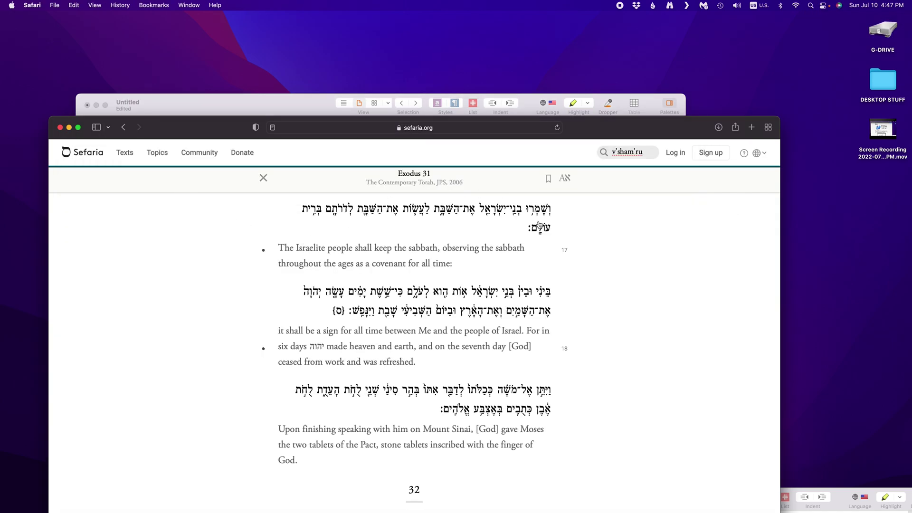
Switch Sefaria's Exodus 31 display to Hebrew only and copy verses 16–17
{"action": "left_click", "coordinate": [565, 178]}
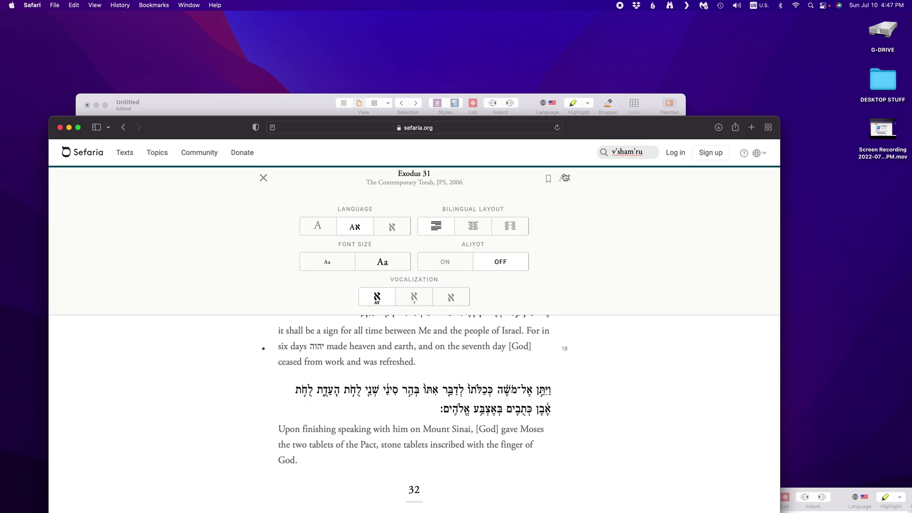
{"action": "left_click", "coordinate": [318, 226]}
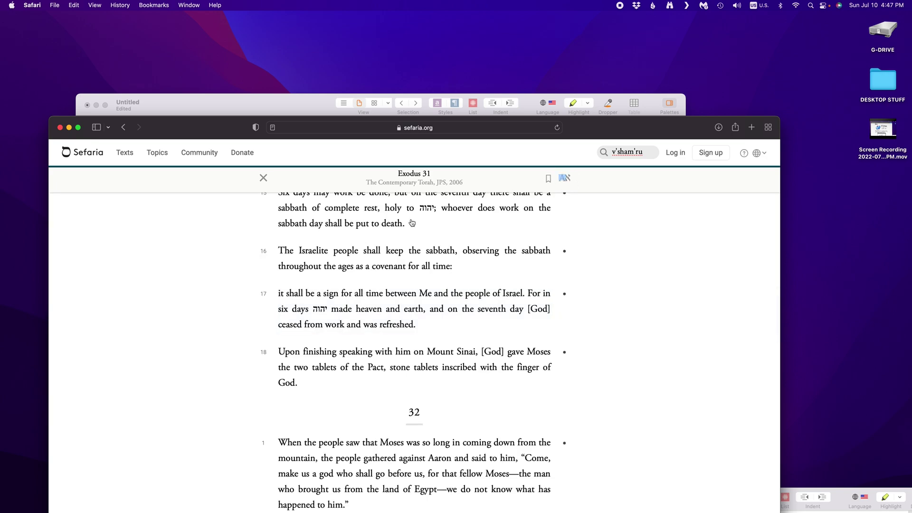
{"action": "left_click", "coordinate": [565, 179]}
{"action": "left_click", "coordinate": [392, 227]}
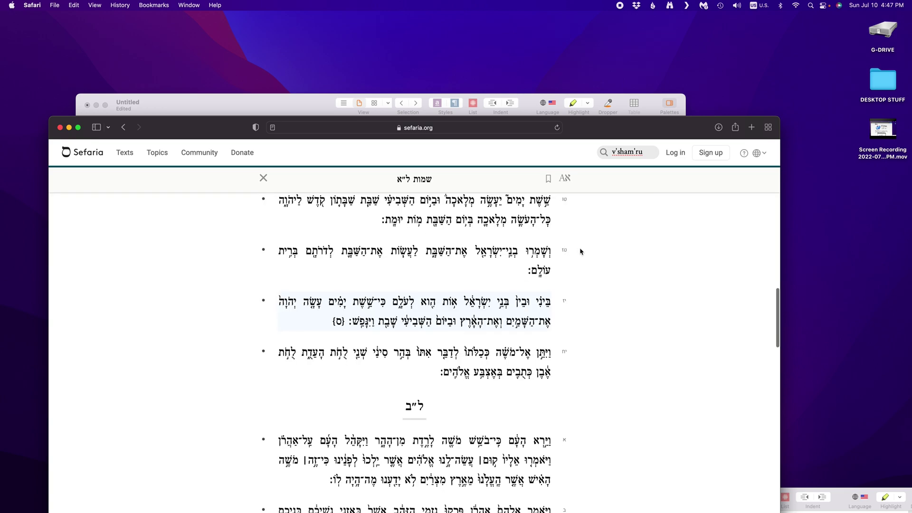
{"action": "left_click_drag", "start_coordinate": [580, 249], "coordinate": [349, 323]}
{"action": "key", "text": "super+c"}
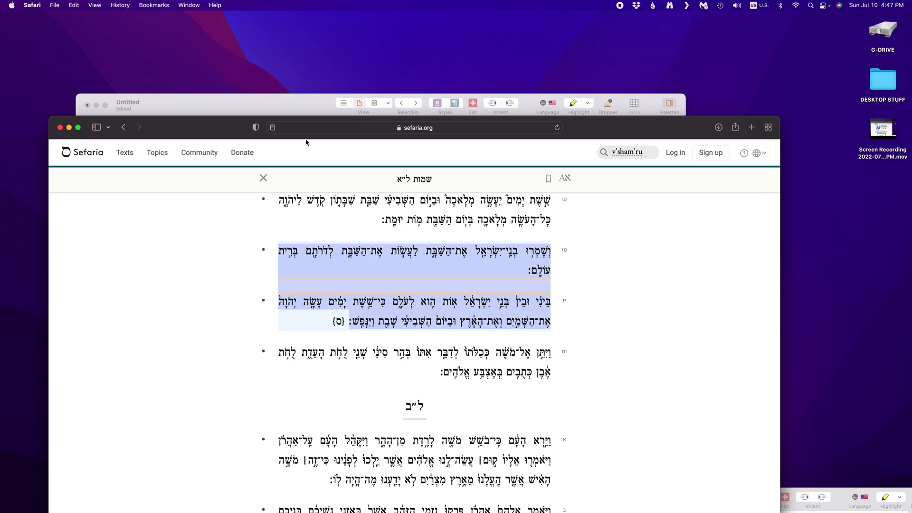
Paste Hebrew verses 16–17 into the right cell, right-aligned and right-to-left
{"action": "left_click", "coordinate": [295, 100]}
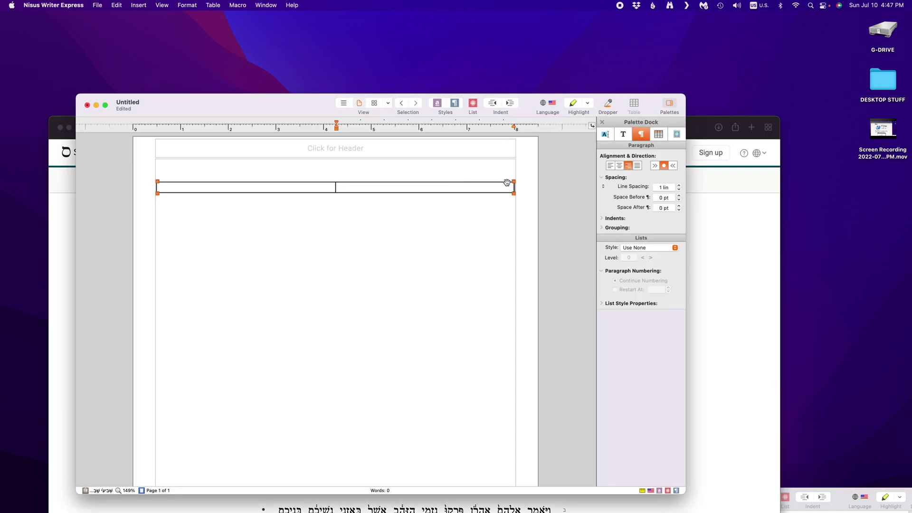
{"action": "key", "text": "super+v"}
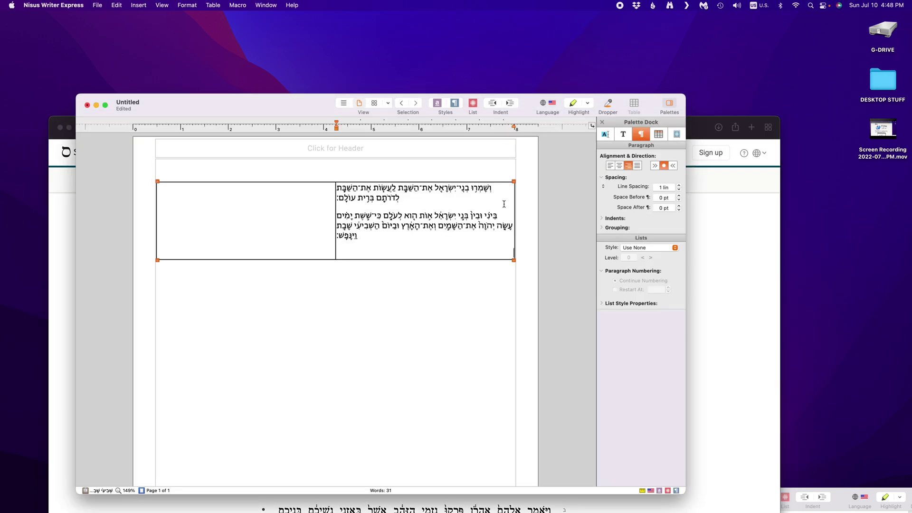
{"action": "key", "text": "super+a"}
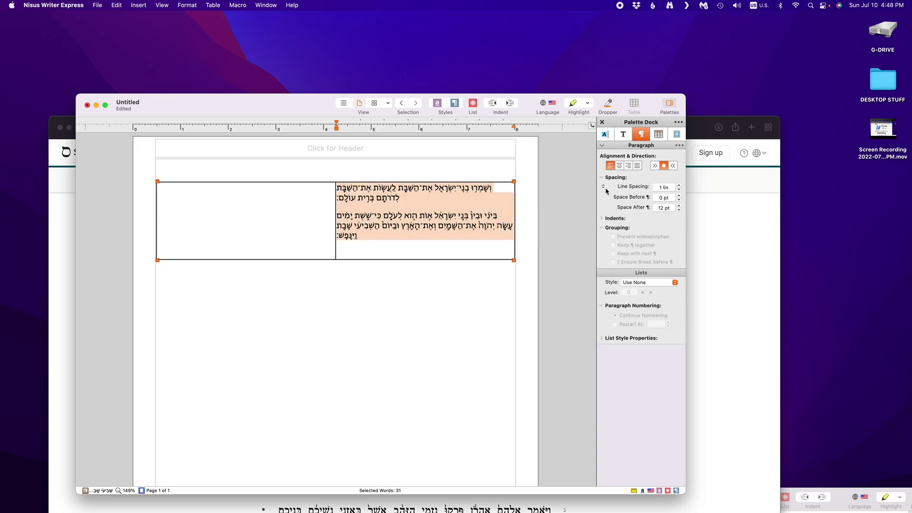
{"action": "left_click", "coordinate": [628, 165]}
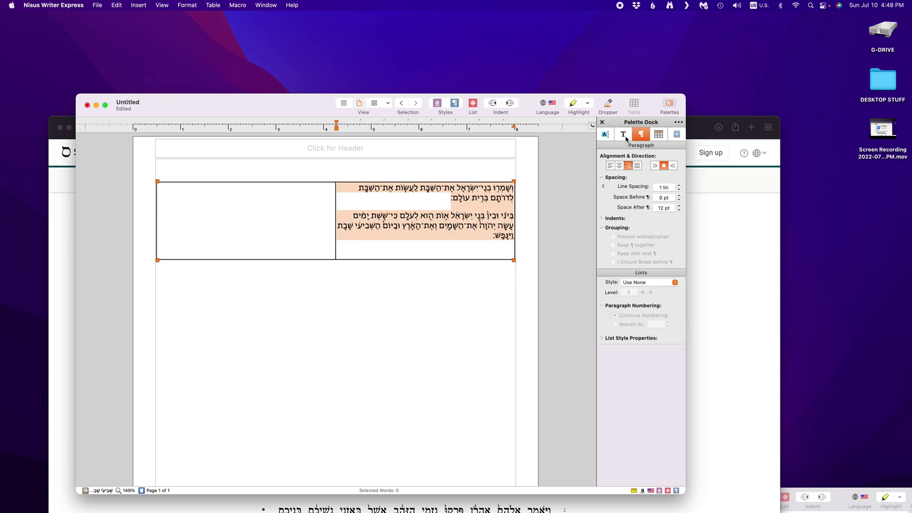
{"action": "left_click", "coordinate": [674, 166]}
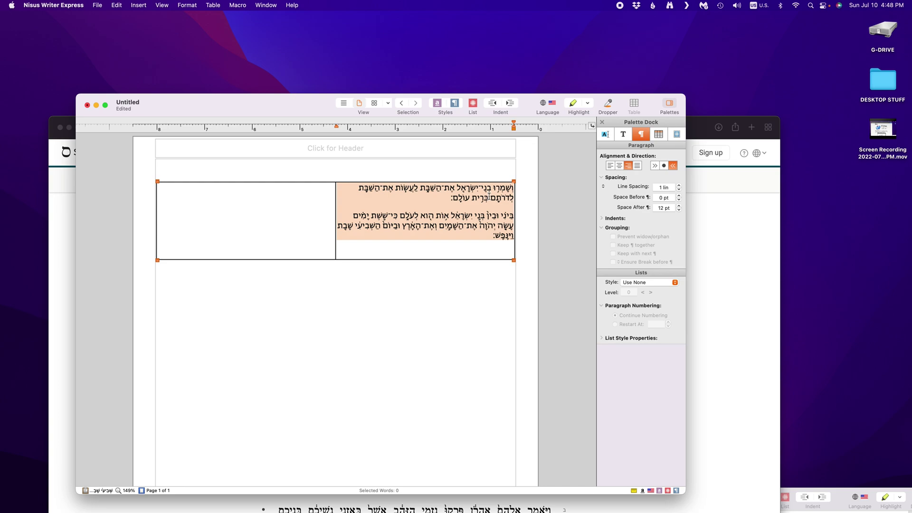
{"action": "left_click", "coordinate": [699, 247]}
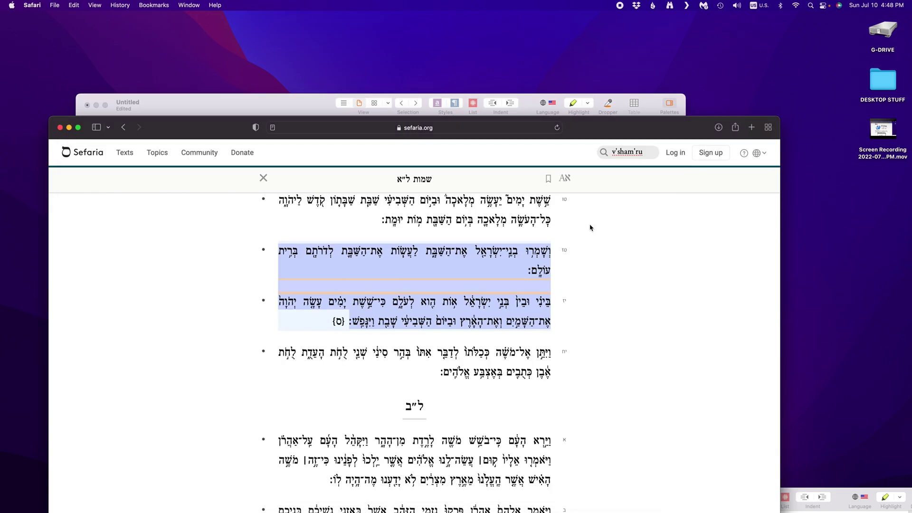
Hide Sefaria's cantillation marks and copy the two verses beginning וְשָׁמְרוּ
{"action": "left_click", "coordinate": [563, 179]}
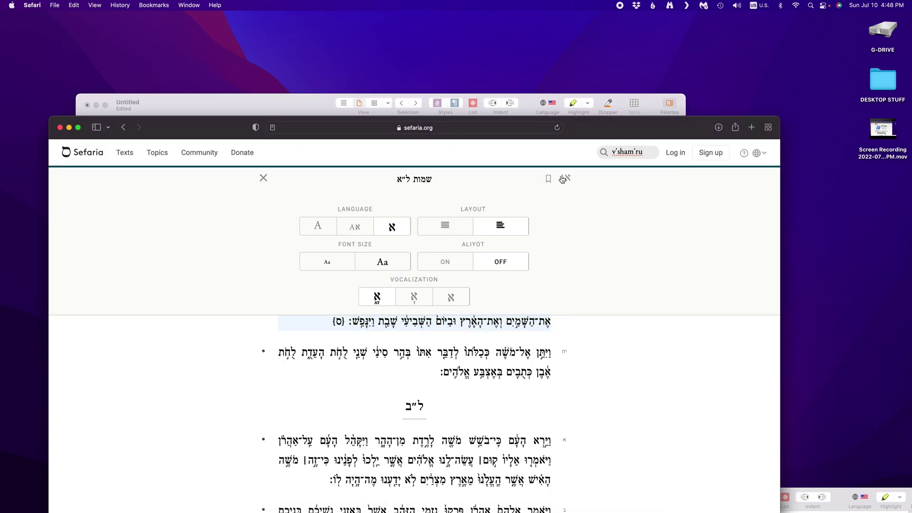
{"action": "left_click", "coordinate": [423, 297]}
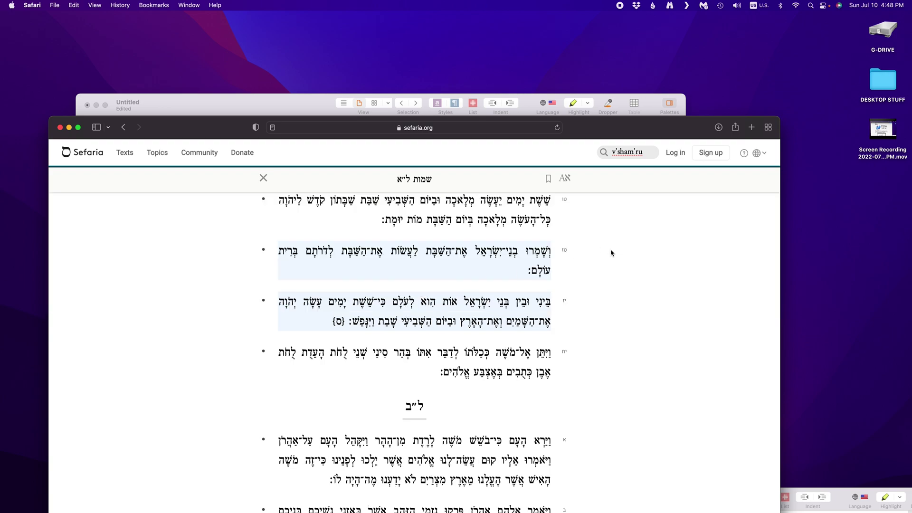
{"action": "left_click", "coordinate": [570, 253]}
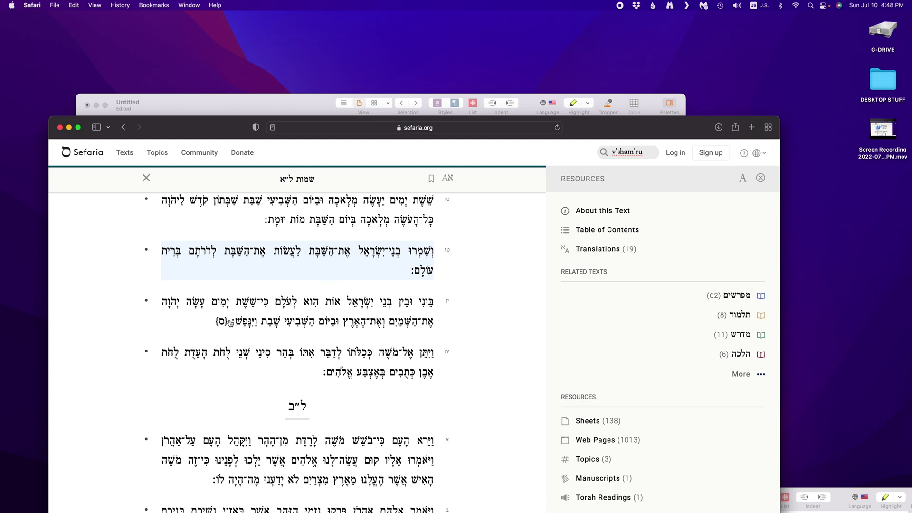
{"action": "left_click_drag", "start_coordinate": [230, 322], "coordinate": [443, 255]}
{"action": "key", "text": "super+c"}
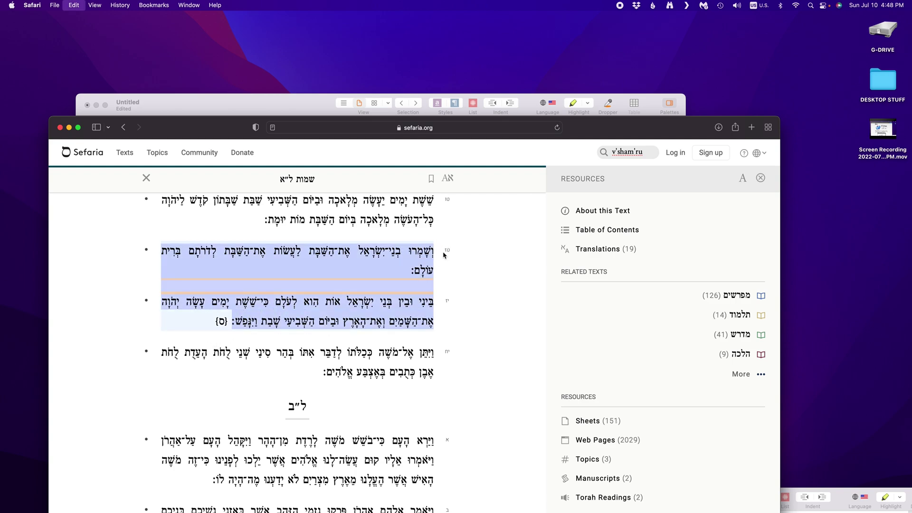
{"action": "left_click", "coordinate": [331, 108]}
Paste the verses into the right cell and right-align them
{"action": "key", "text": "super+v"}
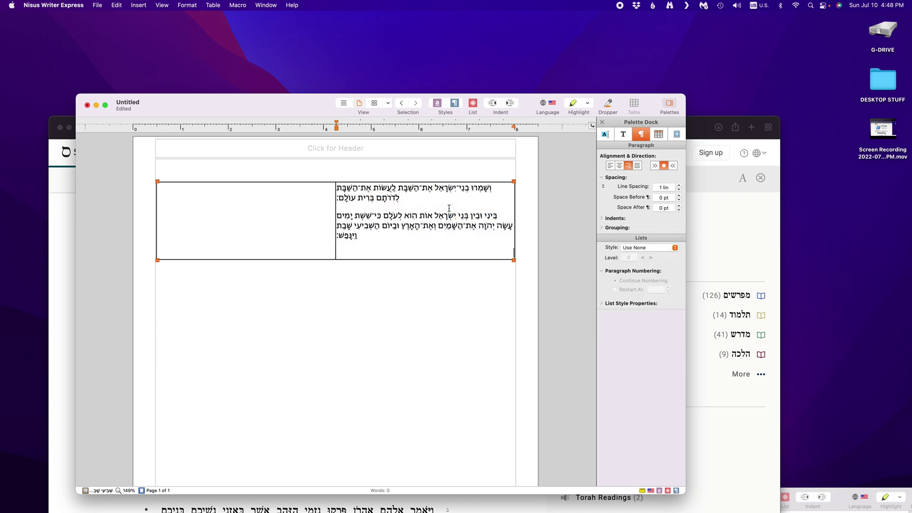
{"action": "key", "text": "super+a"}
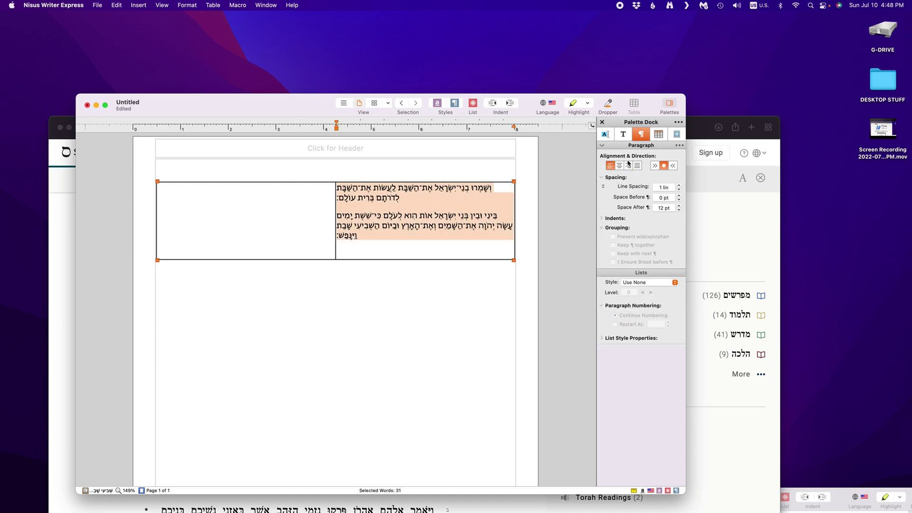
{"action": "left_click", "coordinate": [629, 166]}
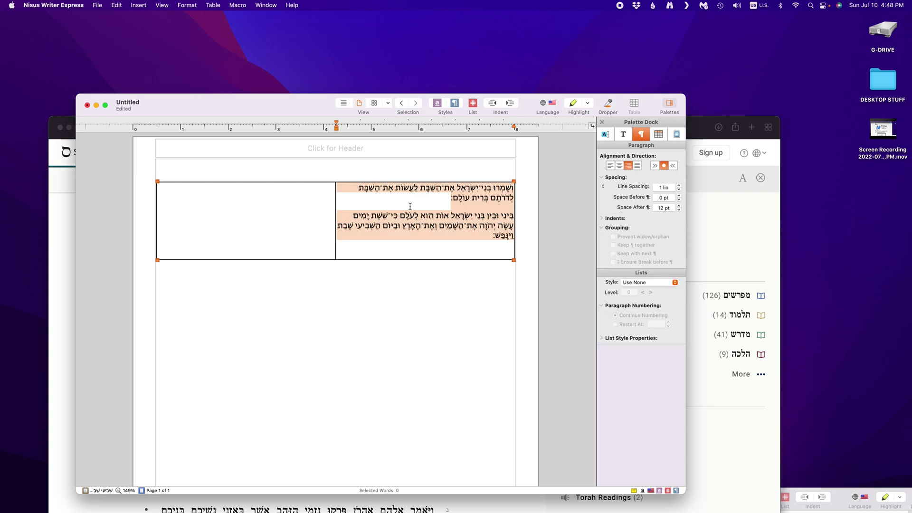
{"action": "left_click", "coordinate": [433, 198]}
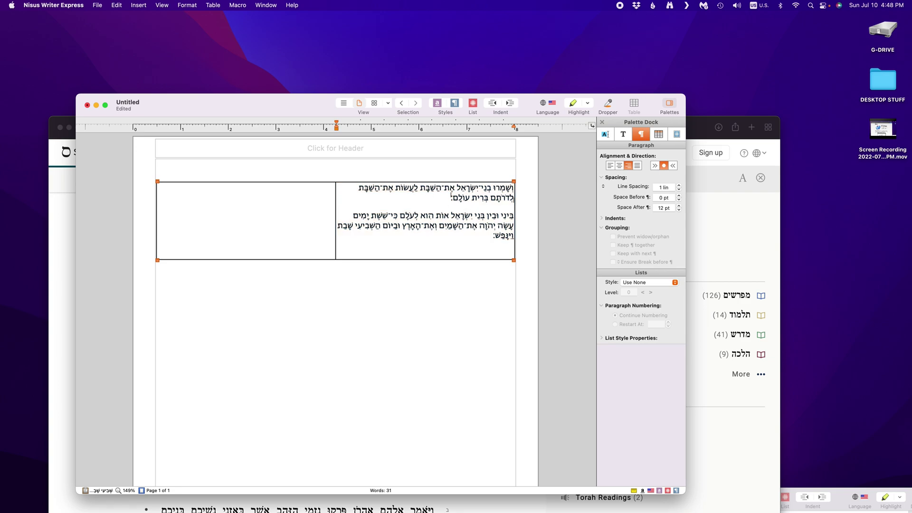
{"action": "double_click", "coordinate": [489, 199]}
{"action": "left_click", "coordinate": [674, 166]}
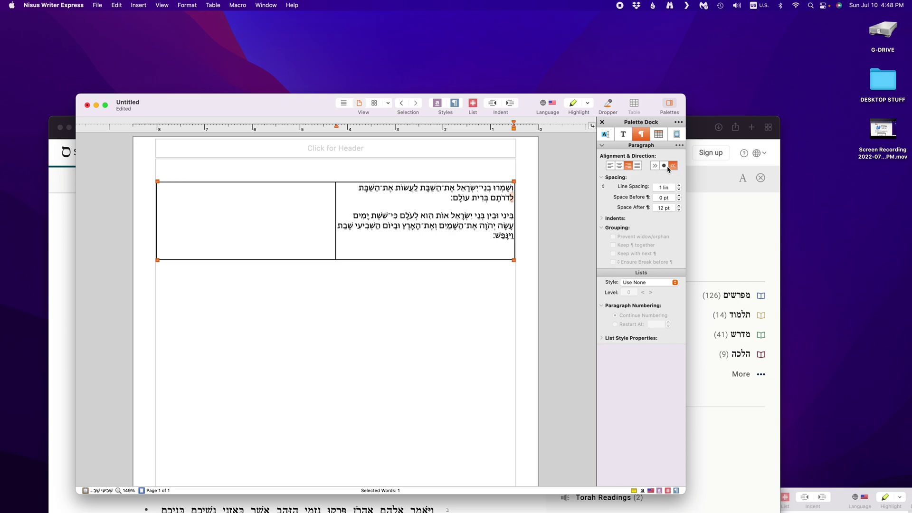
Apply right-to-left direction to both verses and join them into one paragraph
{"action": "key", "text": "super+a"}
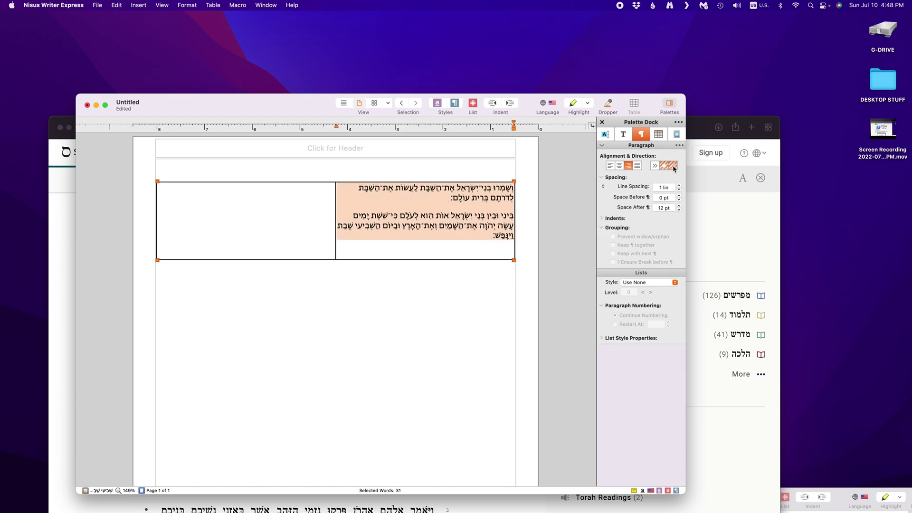
{"action": "left_click", "coordinate": [673, 169]}
{"action": "left_click", "coordinate": [450, 199]}
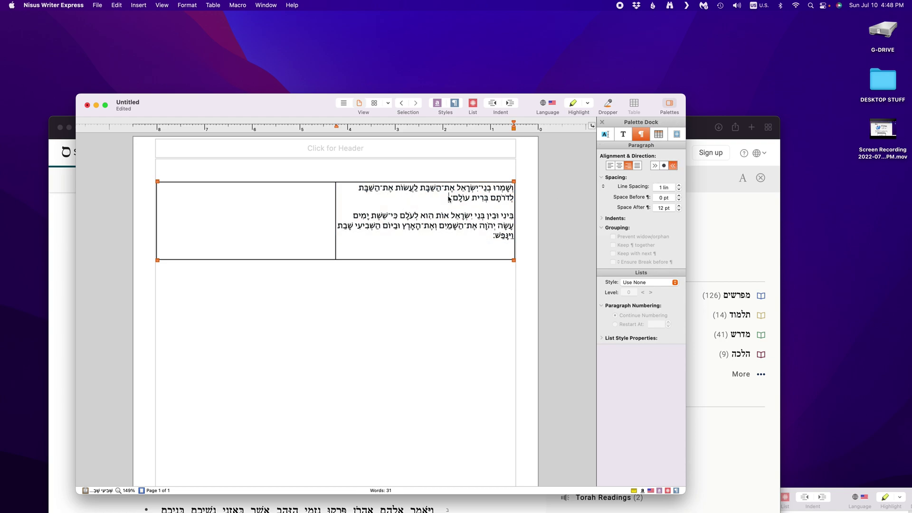
{"action": "key", "text": "Delete"}
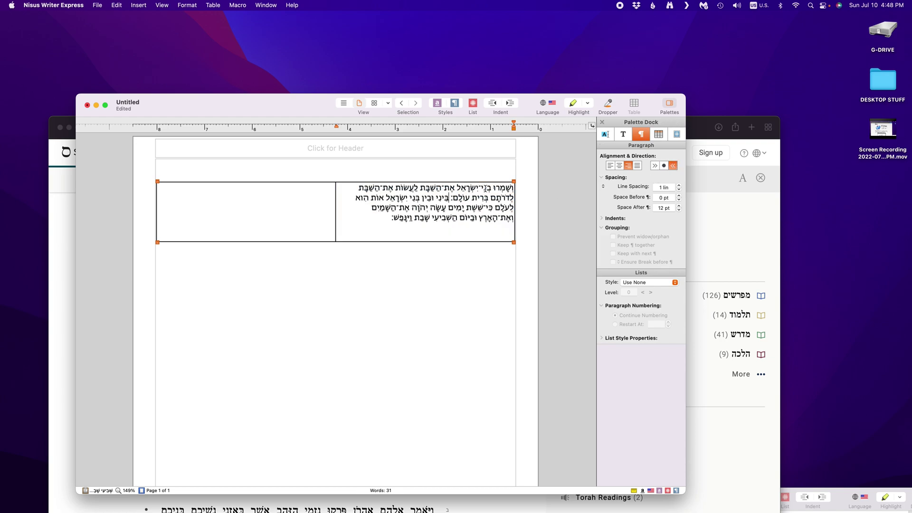
{"action": "key", "text": "super+a"}
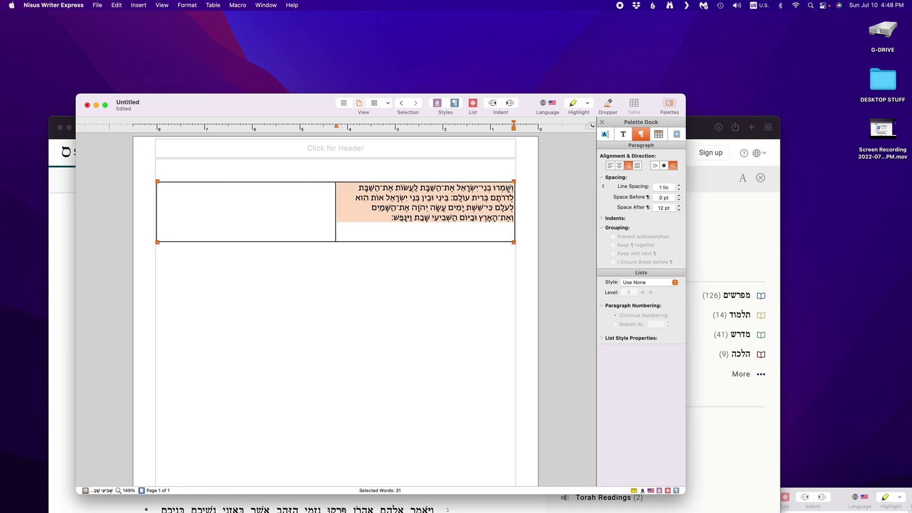
{"action": "left_click", "coordinate": [623, 134]}
Choose SBL Hebrew as the verses' font and size them at 20 pt
{"action": "left_click", "coordinate": [620, 166]}
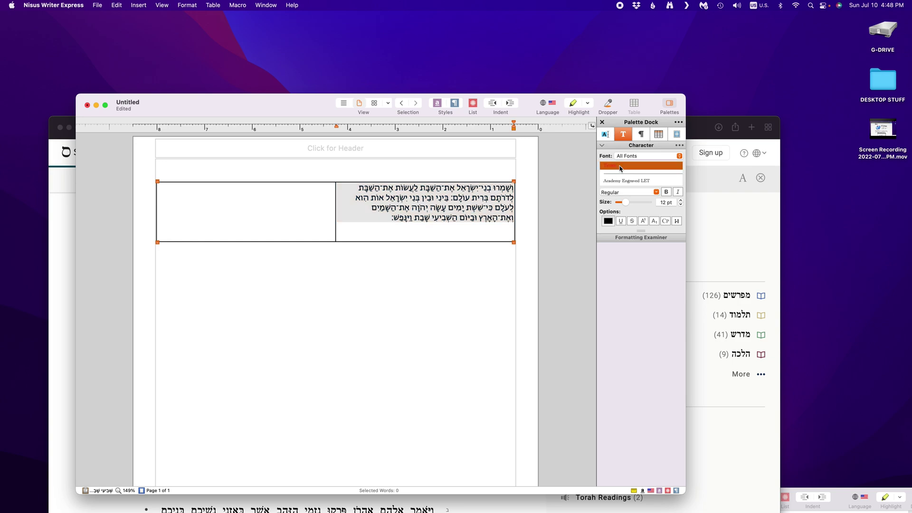
{"action": "type", "text": "sbl"}
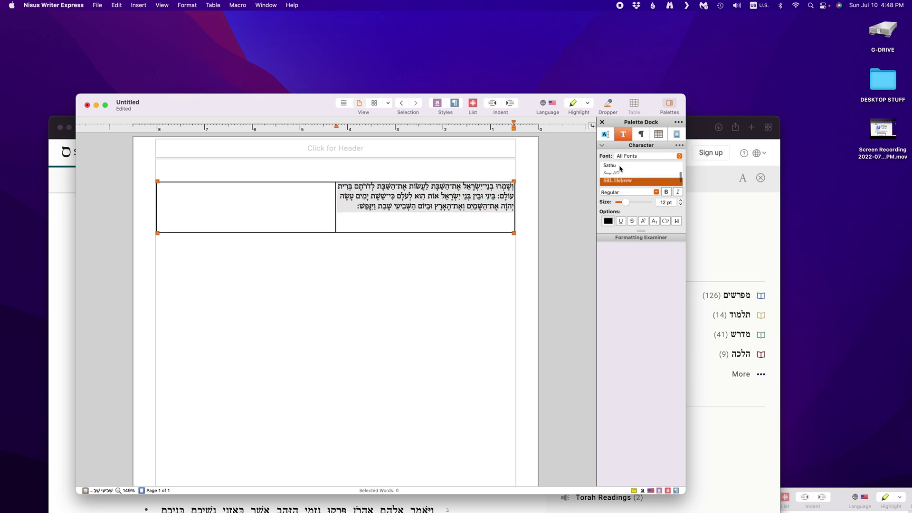
{"action": "left_click", "coordinate": [663, 204]}
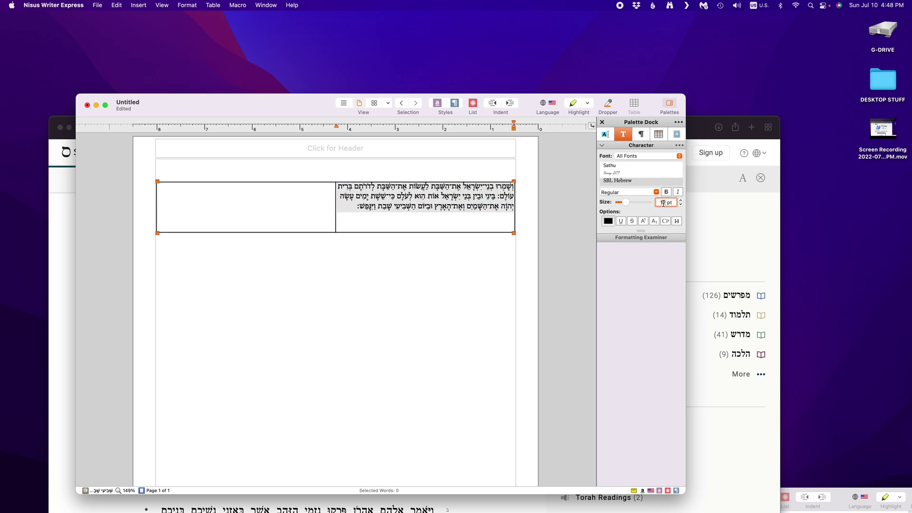
{"action": "type", "text": "20"}
{"action": "key", "text": "Return"}
{"action": "left_click", "coordinate": [450, 219]}
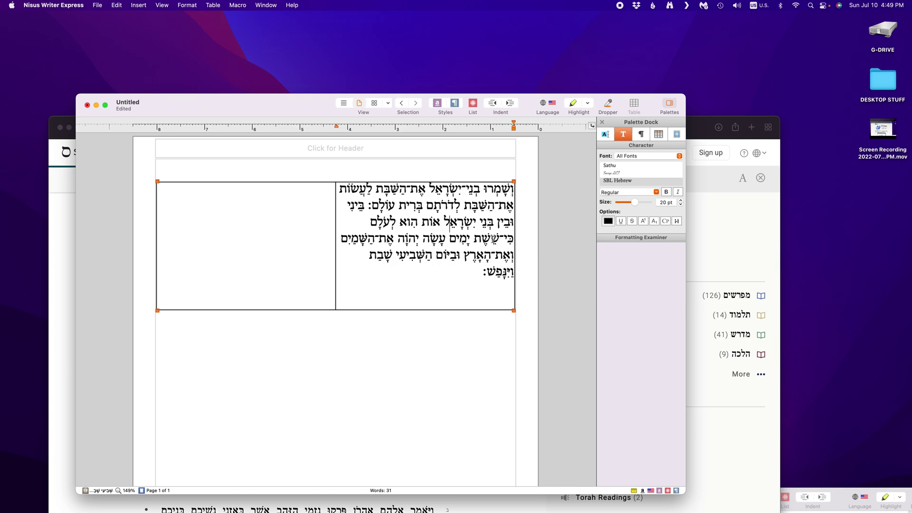
Replace the divine name יְהוָה with יי using the Hebrew keyboard
{"action": "key", "text": "ctrl+super+space"}
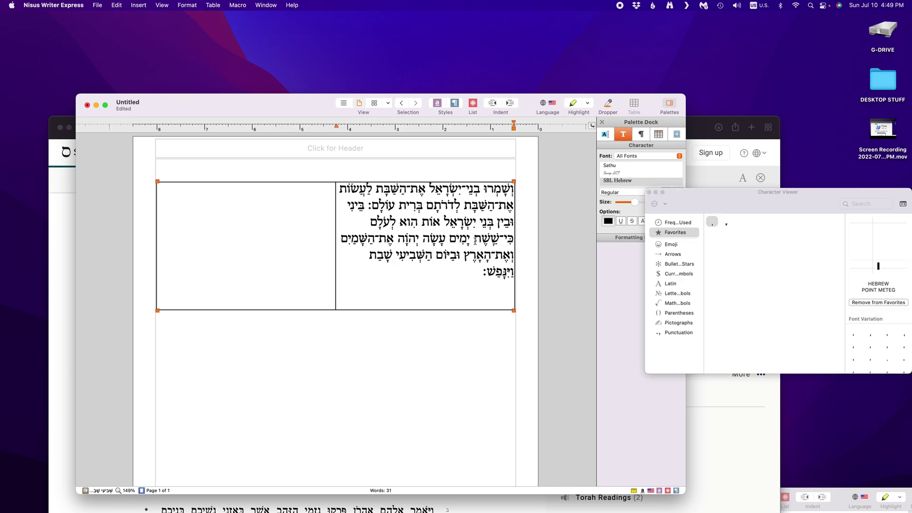
{"action": "double_click", "coordinate": [401, 239]}
{"action": "key", "text": "ctrl+space"}
{"action": "type", "text": "יי"}
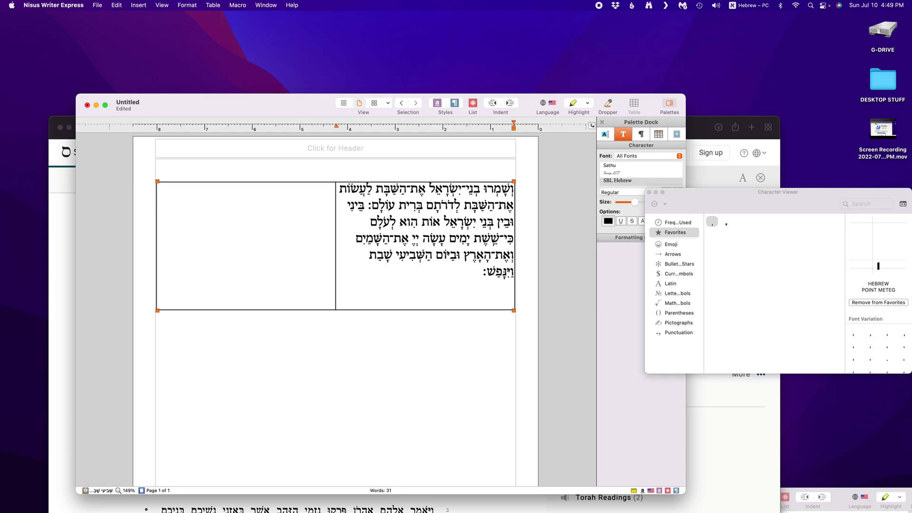
Insert a meteg after הָאָ in line five from the Character Viewer
{"action": "left_click", "coordinate": [367, 240]}
{"action": "left_click", "coordinate": [477, 257]}
{"action": "left_click", "coordinate": [712, 222]}
{"action": "left_click", "coordinate": [649, 192]}
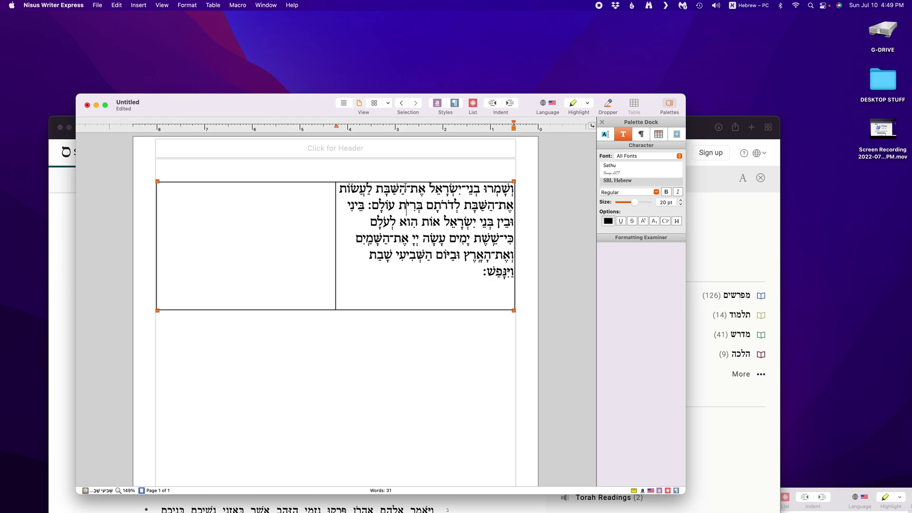
Move the text from לַעֲשׂוֹת onward into a new second row
{"action": "left_click_drag", "start_coordinate": [373, 186], "coordinate": [480, 278]}
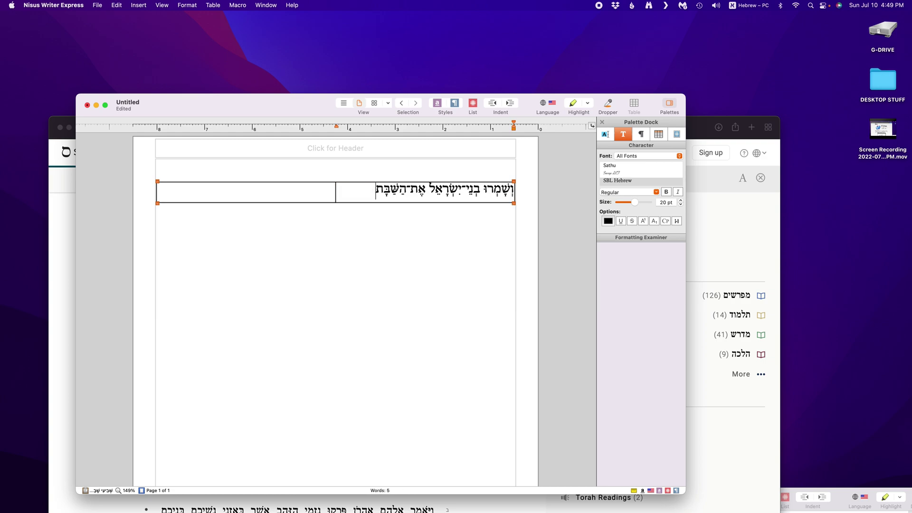
{"action": "key", "text": "super+v"}
{"action": "left_click", "coordinate": [375, 192]}
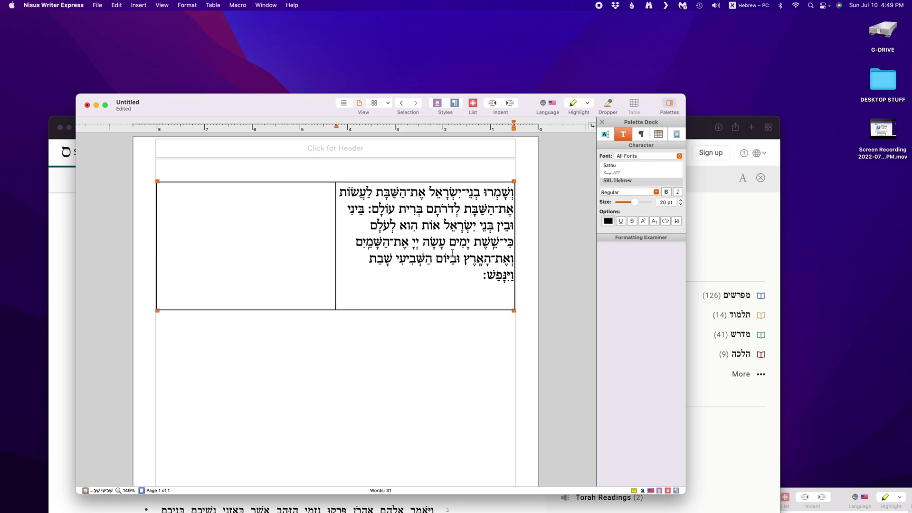
{"action": "key", "text": "shift+super+Down"}
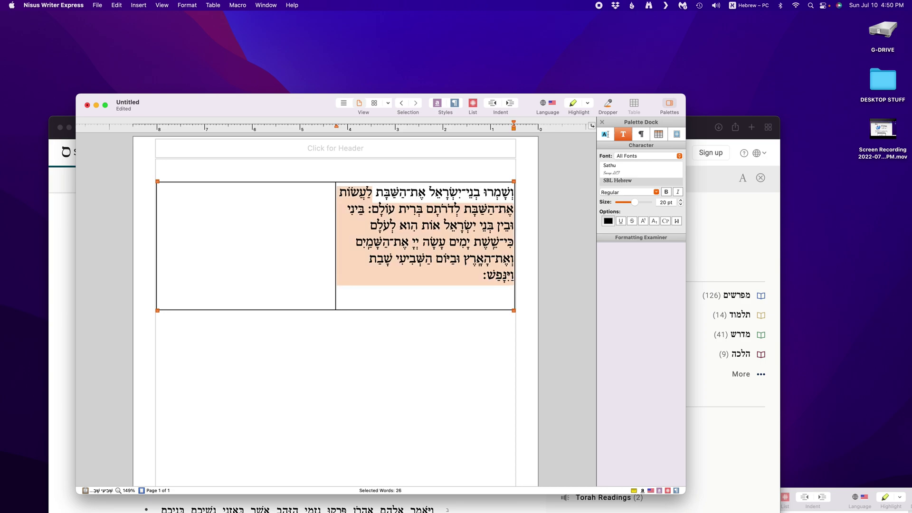
{"action": "key", "text": "BackSpace"}
{"action": "key", "text": "Tab"}
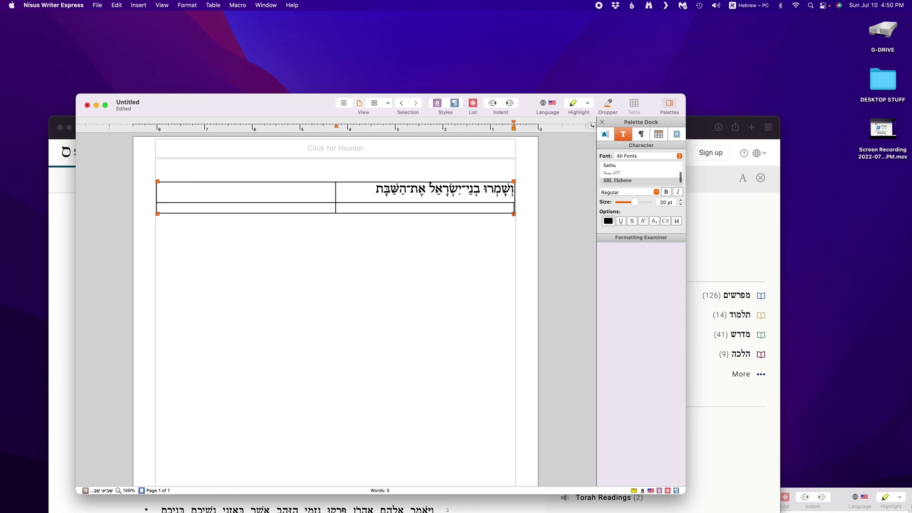
{"action": "key", "text": "super+v"}
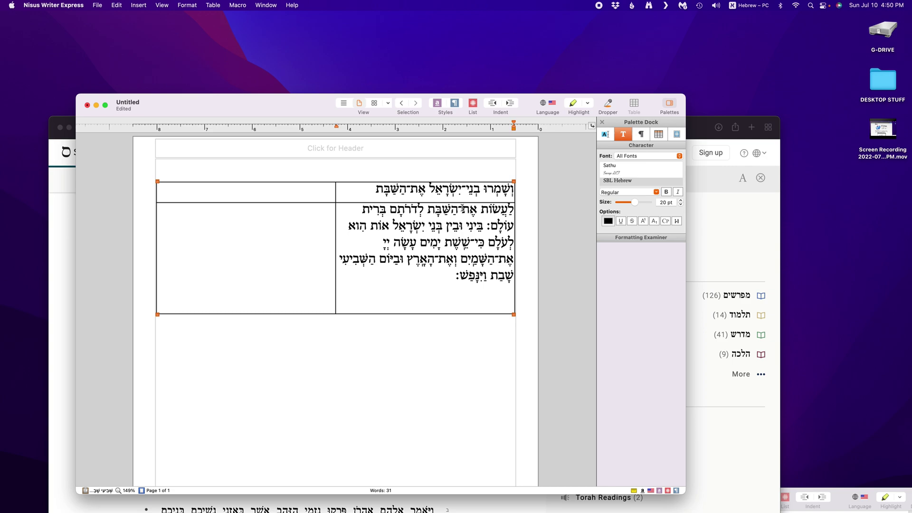
Move the text from בְּרִית onward into a new third row
{"action": "left_click", "coordinate": [387, 209], "text": "shift"}
{"action": "key", "text": "super+x"}
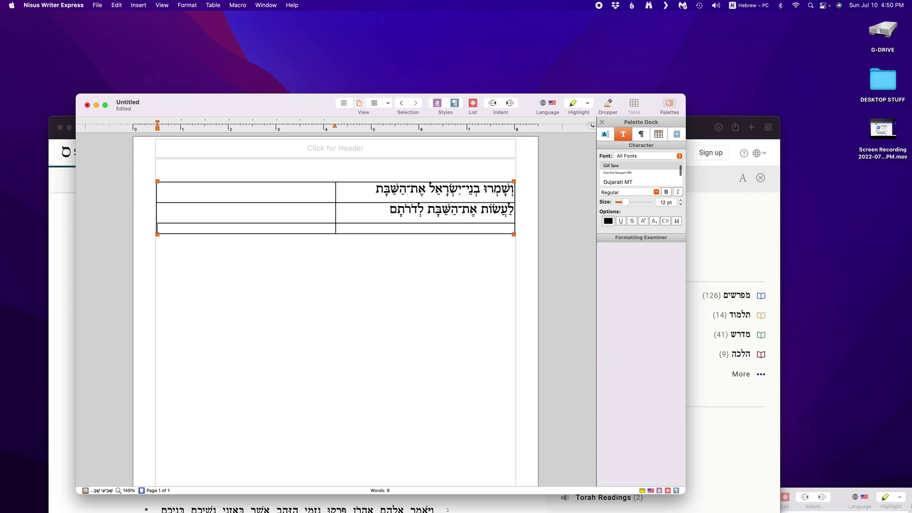
{"action": "key", "text": "super+v"}
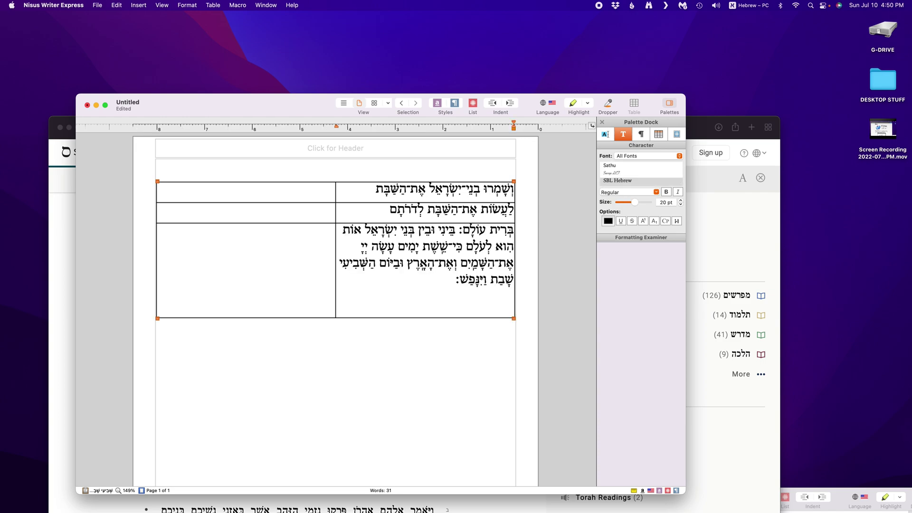
Replace the colon after עוֹלָם with a period and move the second verse into row four
{"action": "left_click_drag", "start_coordinate": [455, 231], "coordinate": [456, 281]}
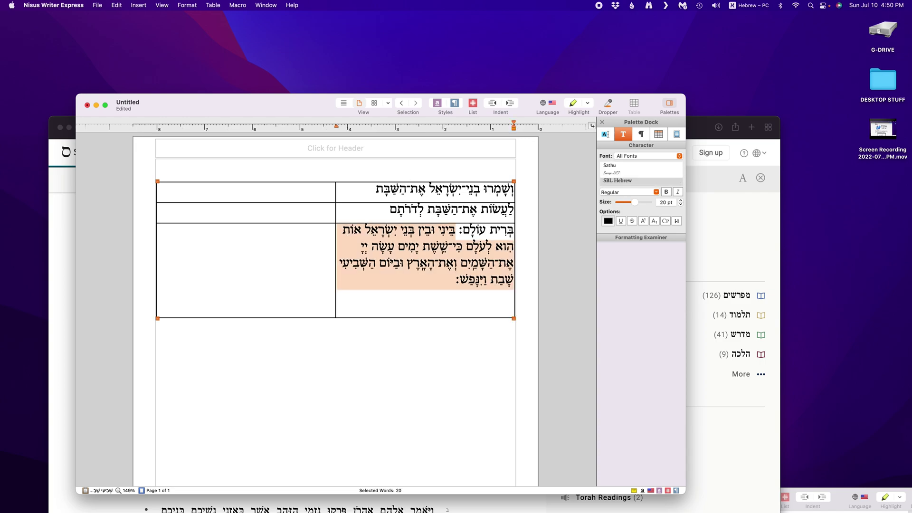
{"action": "key", "text": "super+x"}
{"action": "key", "text": "BackSpace"}
{"action": "key", "text": "ctrl+space"}
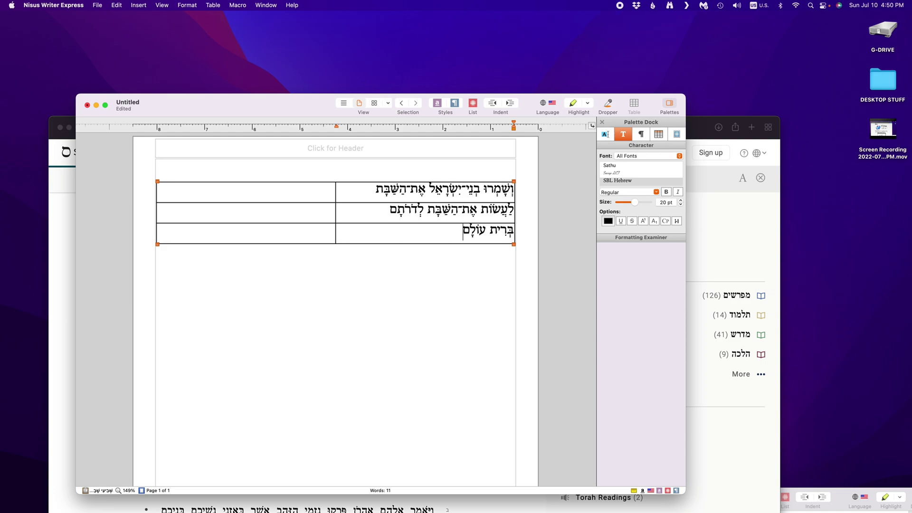
{"action": "key", "text": "ctrl+space"}
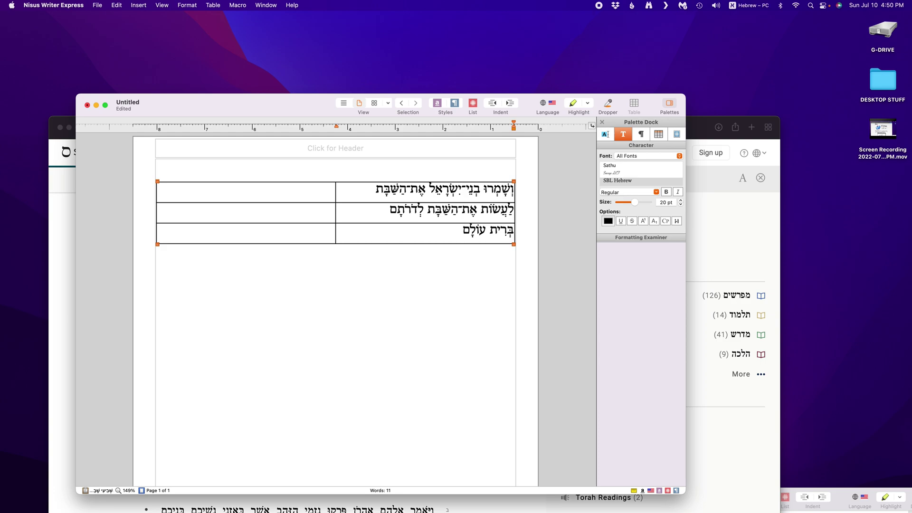
{"action": "type", "text": "ץ"}
{"action": "key", "text": "BackSpace"}
{"action": "type", "text": "."}
{"action": "key", "text": "Tab"}
{"action": "key", "text": "cmd+v"}
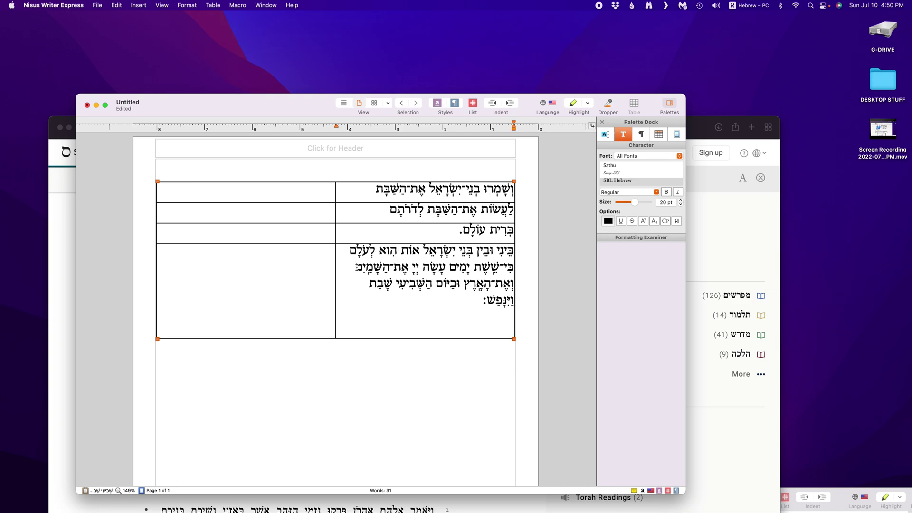
Move the extra lines from row four into a new fifth row
{"action": "key", "text": "Up"}
{"action": "key", "text": "Up"}
{"action": "key", "text": "Up"}
{"action": "key", "text": "shift+cmd+Down"}
{"action": "key", "text": "cmd+x"}
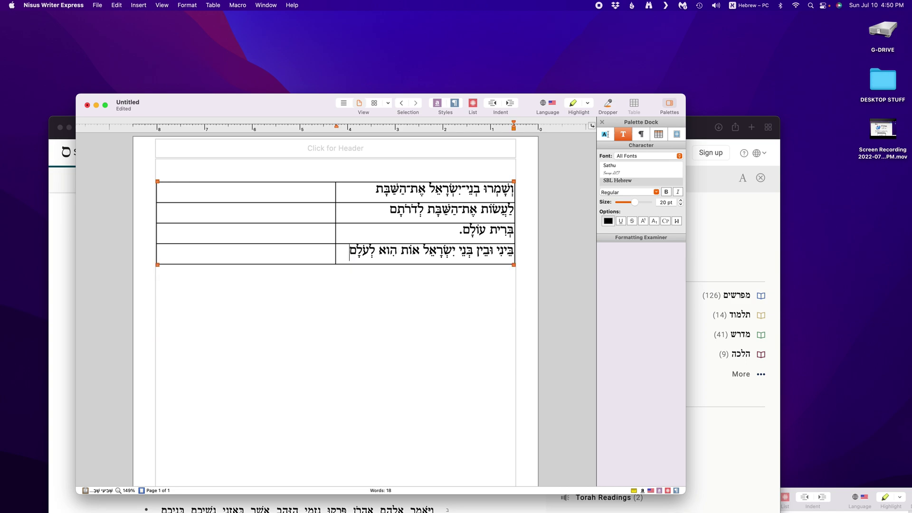
{"action": "key", "text": "Tab"}
{"action": "key", "text": "cmd+v"}
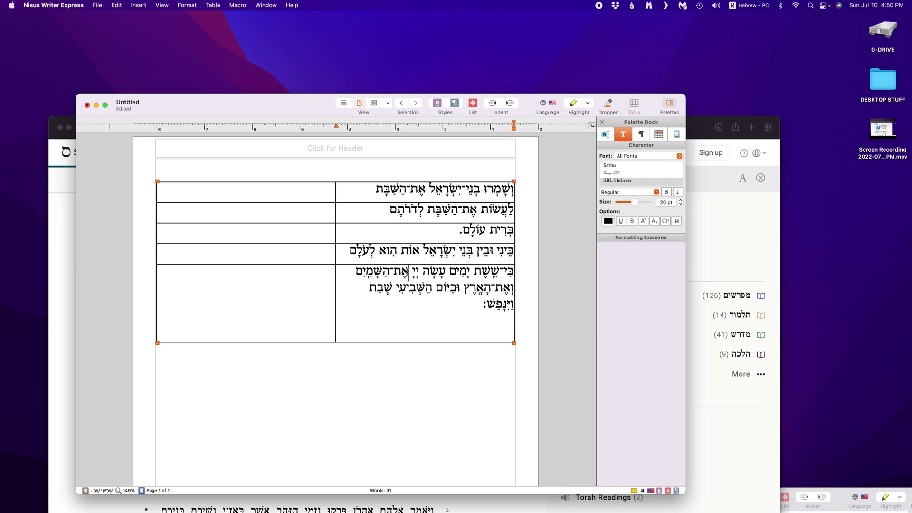
Move the text following יְיָ into a new sixth row
{"action": "left_click", "coordinate": [408, 271]}
{"action": "key", "text": "shift+cmd+Down"}
{"action": "key", "text": "cmd+x"}
{"action": "key", "text": "Tab"}
{"action": "key", "text": "Tab"}
{"action": "key", "text": "cmd+v"}
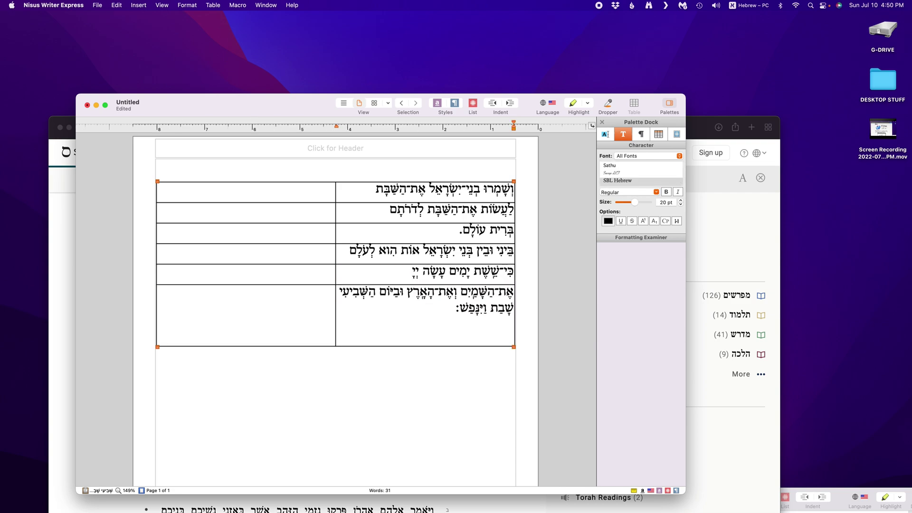
Move the remainder after הָאָרֶץ into a seventh row and remove the leftover empty line
{"action": "left_click", "coordinate": [399, 294]}
{"action": "key", "text": "shift+super+Down"}
{"action": "key", "text": "super+x"}
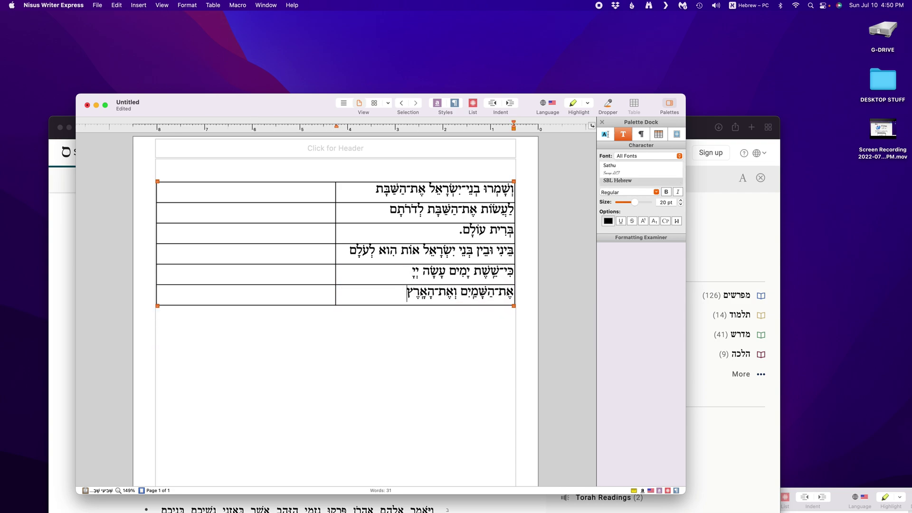
{"action": "key", "text": "super+Tab"}
{"action": "key", "text": "super+Tab"}
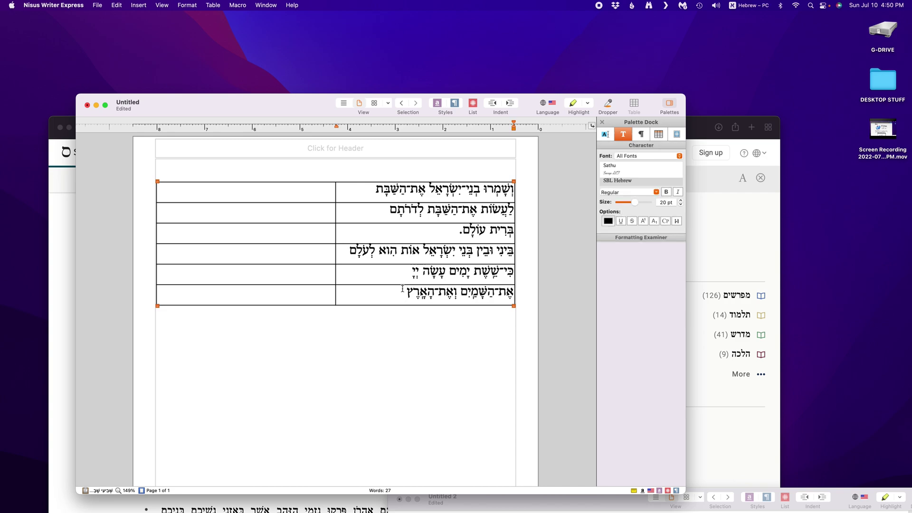
{"action": "key", "text": "Tab"}
{"action": "key", "text": "Tab"}
{"action": "left_click", "coordinate": [407, 287]}
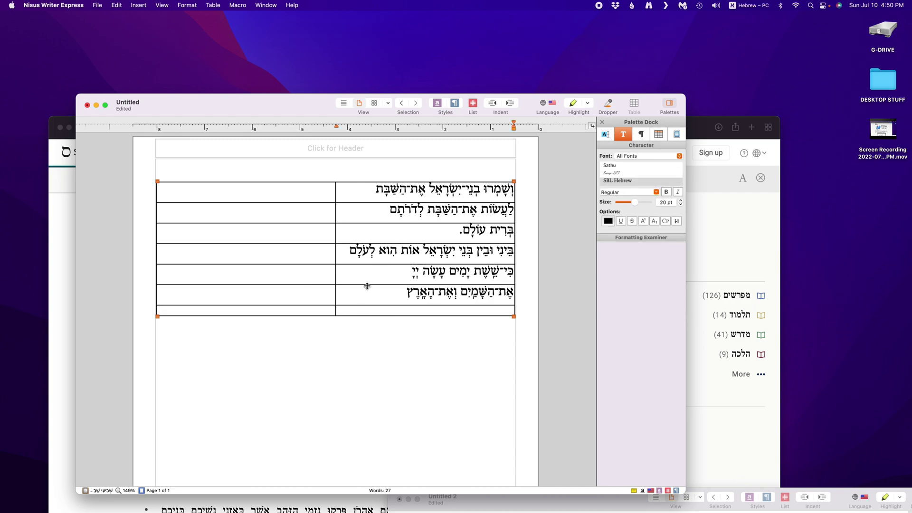
{"action": "left_click", "coordinate": [456, 309]}
{"action": "key", "text": "super+v"}
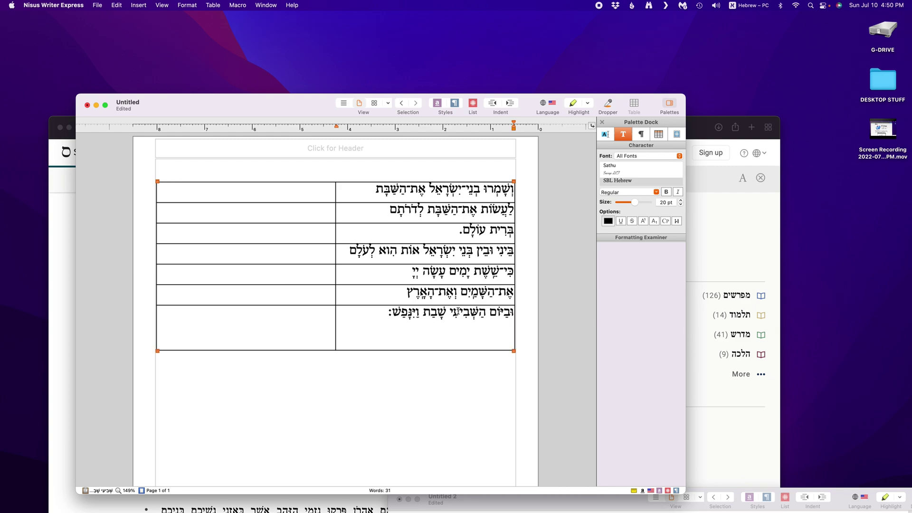
{"action": "key", "text": "BackSpace"}
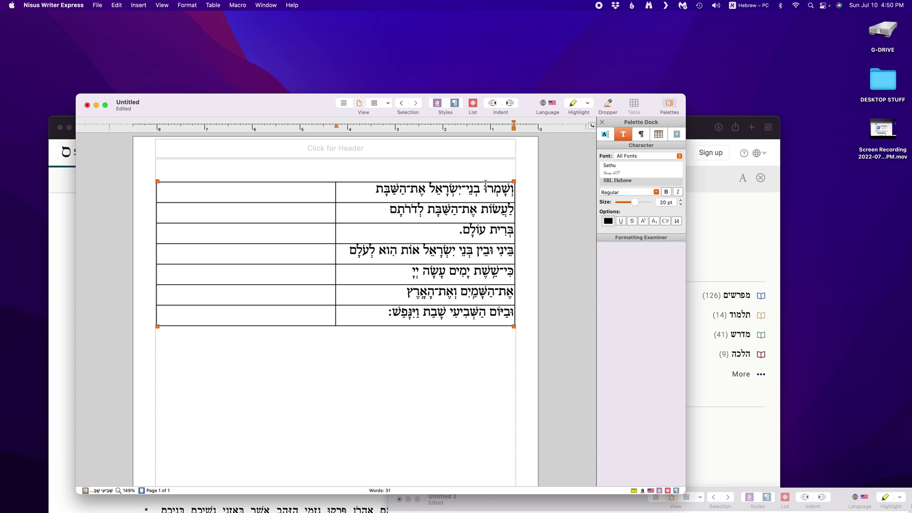
{"action": "key", "text": "super+a"}
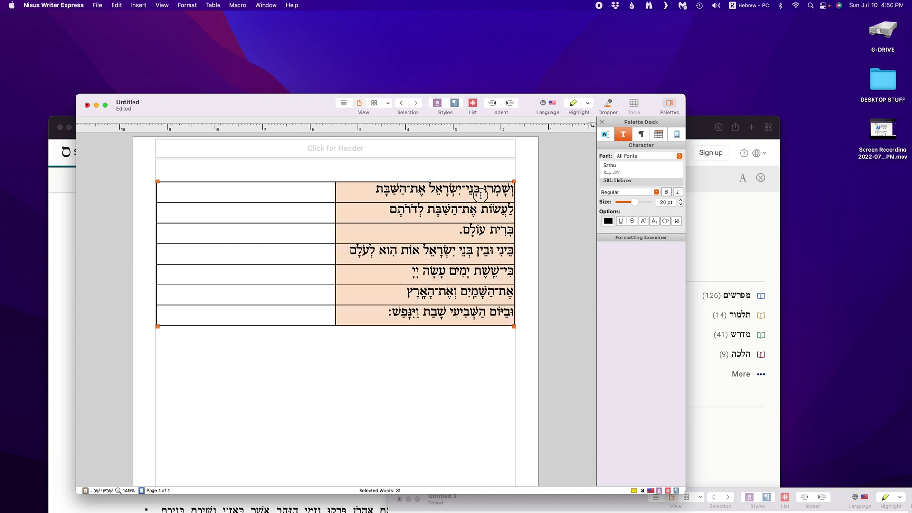
Bottom-align the Hebrew column's cells in the Table palette
{"action": "left_click", "coordinate": [658, 135]}
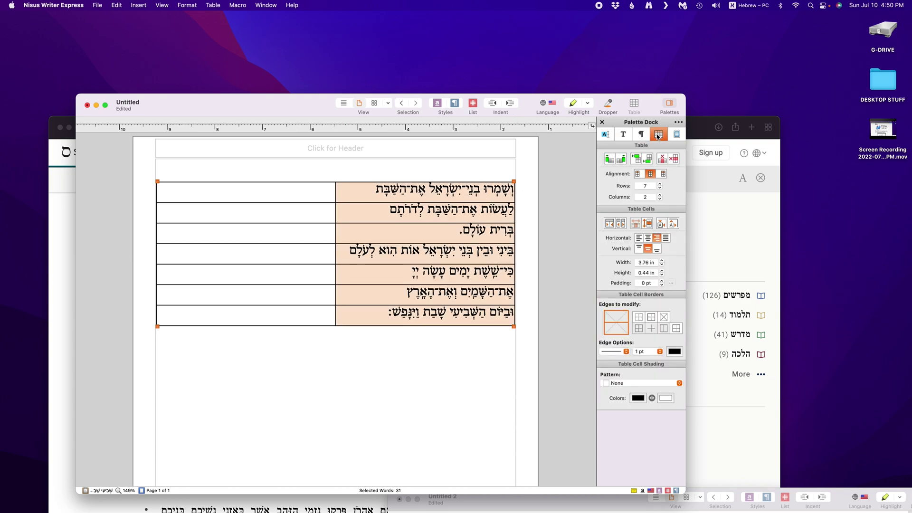
{"action": "left_click", "coordinate": [648, 248]}
{"action": "left_click", "coordinate": [658, 249]}
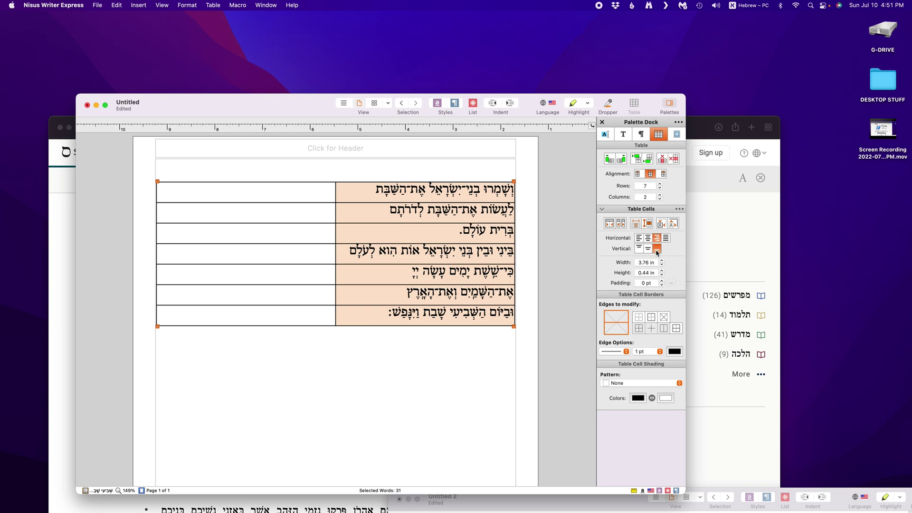
{"action": "left_click", "coordinate": [439, 234]}
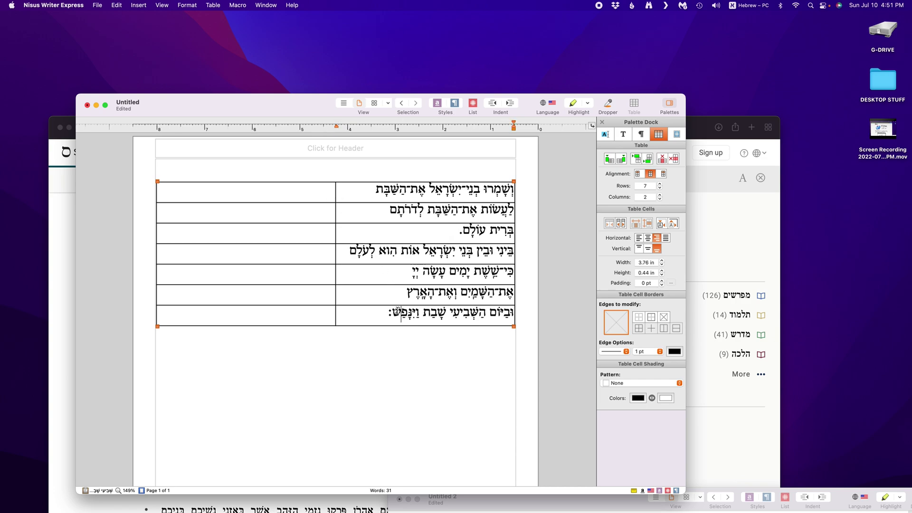
Add a bottom row, merge its two cells, and paste the English translation from Untitled 2
{"action": "left_click", "coordinate": [358, 317]}
{"action": "key", "text": "Tab"}
{"action": "left_click_drag", "start_coordinate": [359, 328], "coordinate": [295, 330]}
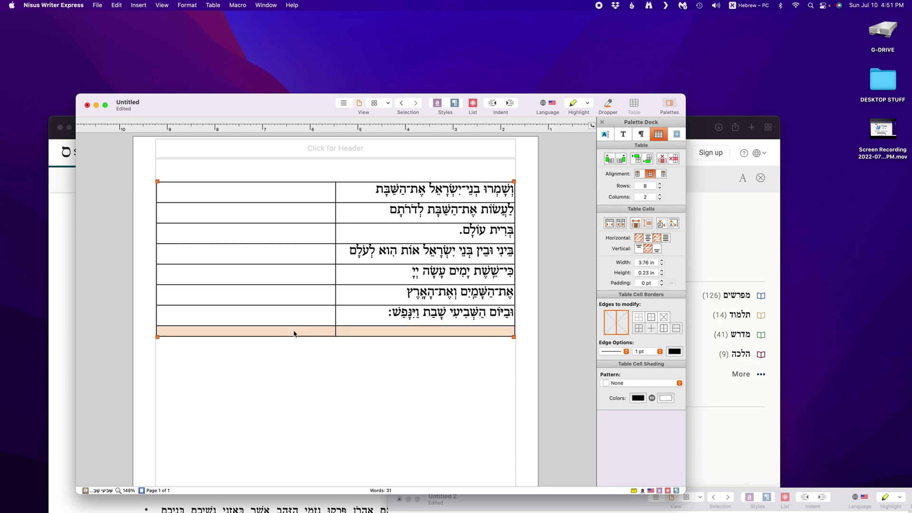
{"action": "left_click", "coordinate": [610, 224]}
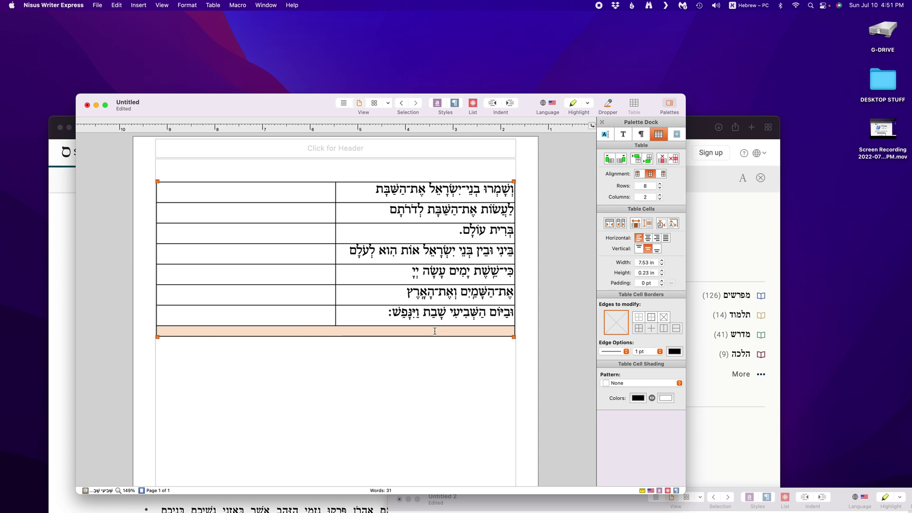
{"action": "key", "text": "Right"}
{"action": "left_click_drag", "start_coordinate": [603, 503], "coordinate": [493, 241]}
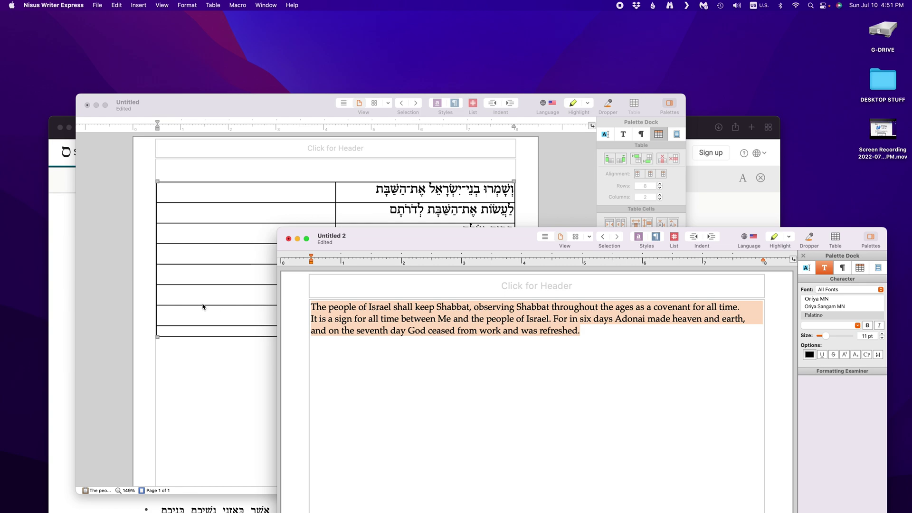
{"action": "left_click", "coordinate": [209, 334]}
{"action": "key", "text": "super+v"}
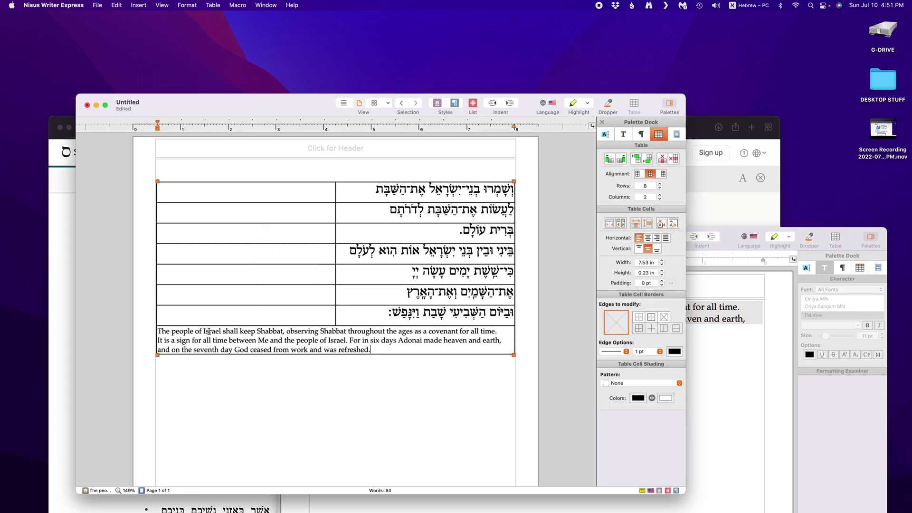
{"action": "left_click", "coordinate": [381, 194]}
Insert two empty rows at the top and type V'sham'ru in the top-left cell
{"action": "left_click", "coordinate": [640, 160]}
{"action": "left_click", "coordinate": [640, 160]}
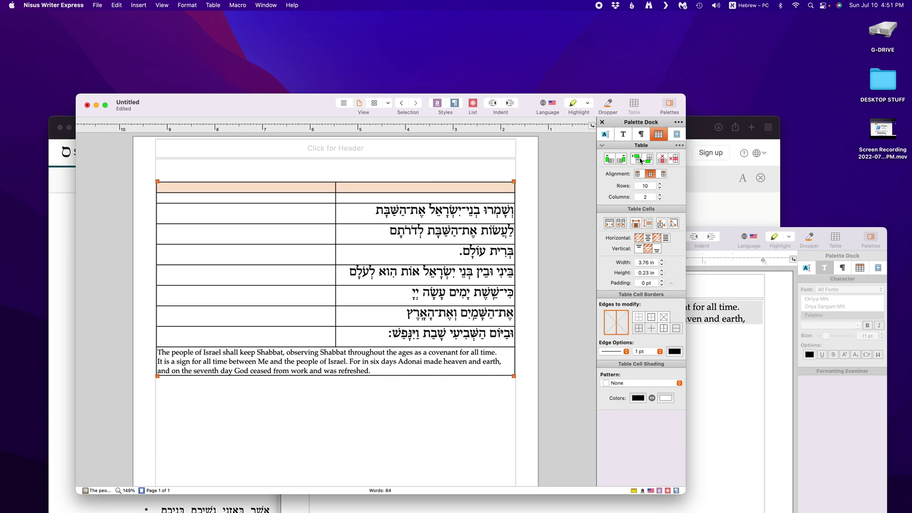
{"action": "left_click", "coordinate": [302, 186]}
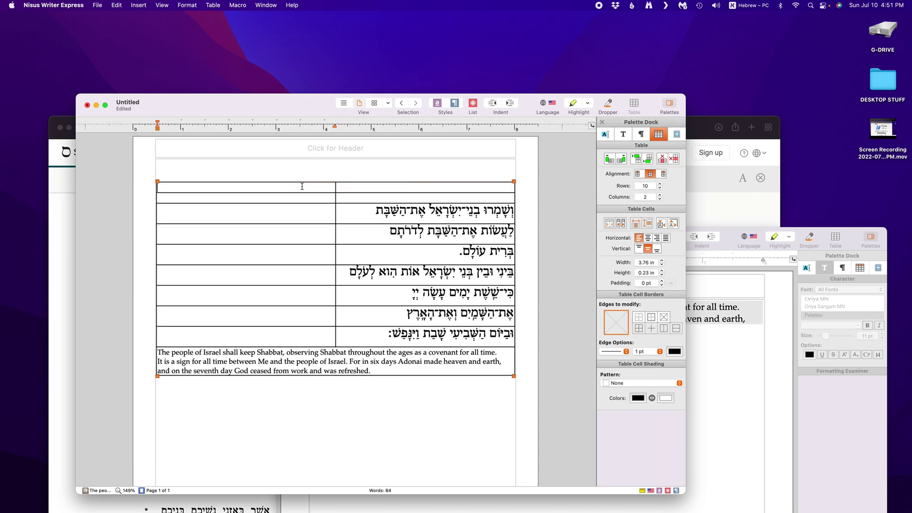
{"action": "type", "text": "V,ר,דישצ"}
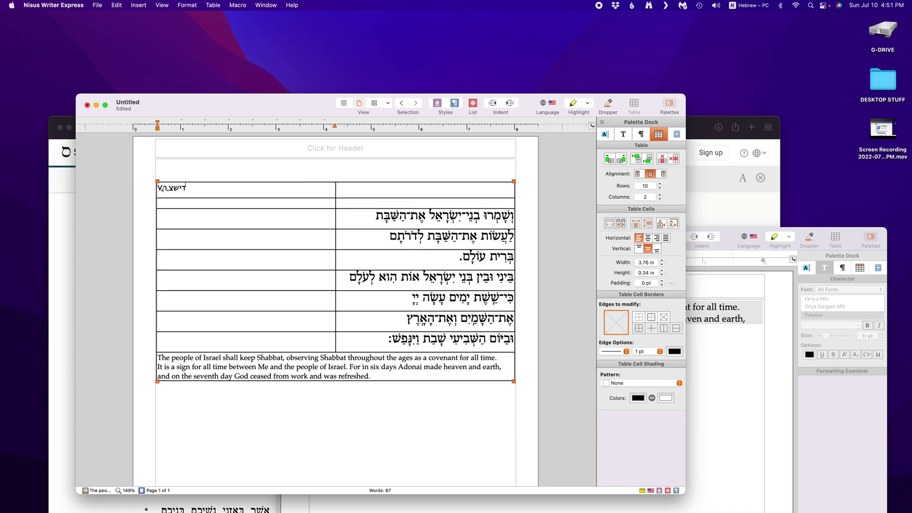
{"action": "key", "text": "super+shift+Left"}
{"action": "key", "text": "ctrl+space"}
{"action": "type", "text": "V'sh"}
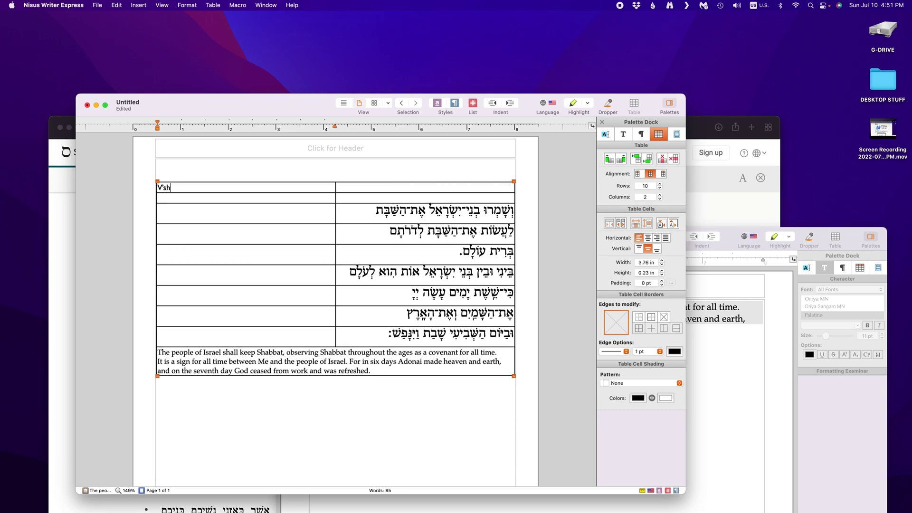
{"action": "type", "text": "am'ru"}
Set the title V'sham'ru in High Tower Text
{"action": "key", "text": "super+shift+Left"}
{"action": "left_click", "coordinate": [626, 133]}
{"action": "scroll", "coordinate": [624, 178], "scroll_direction": "down", "scroll_amount": 5}
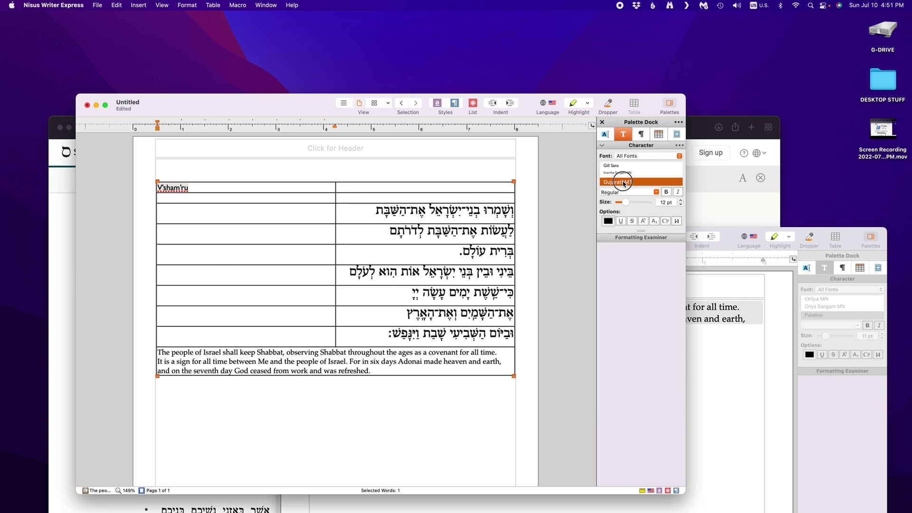
{"action": "left_click", "coordinate": [625, 181]}
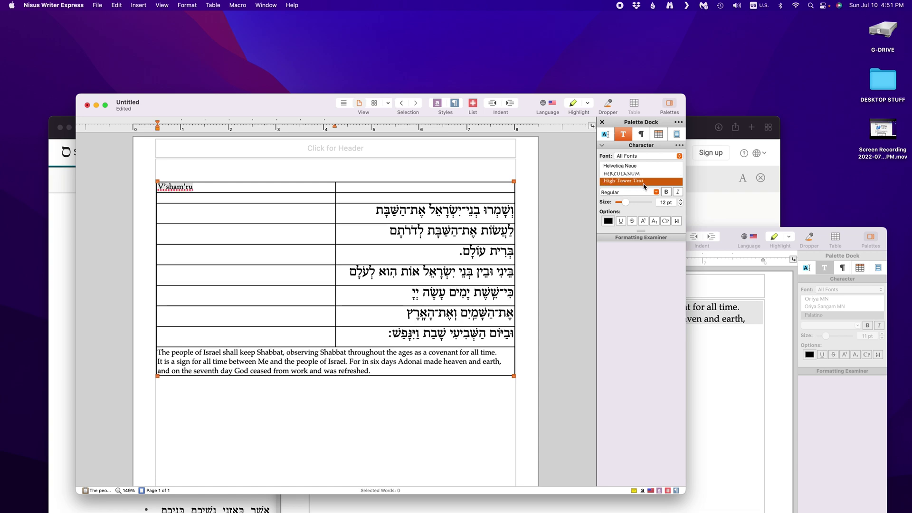
Set the V'sham'ru title to 16 pt
{"action": "left_click", "coordinate": [663, 202]}
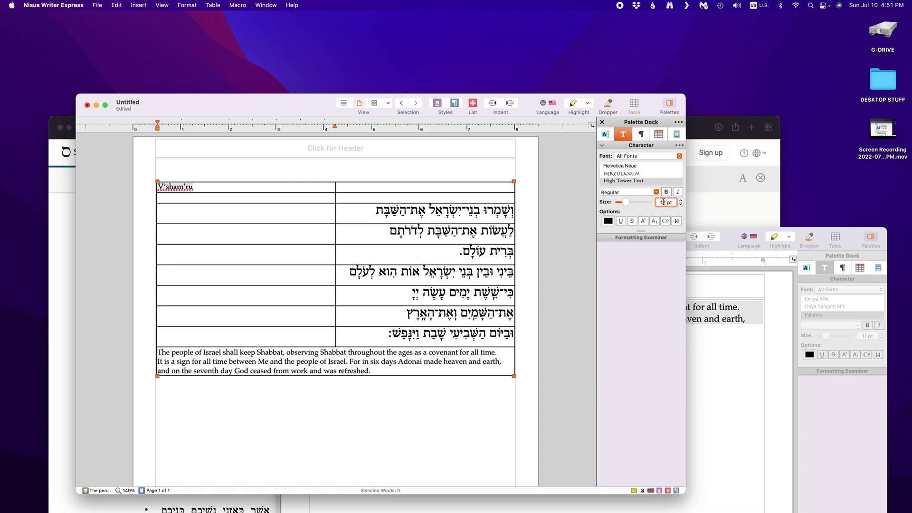
{"action": "type", "text": "16"}
{"action": "key", "text": "Return"}
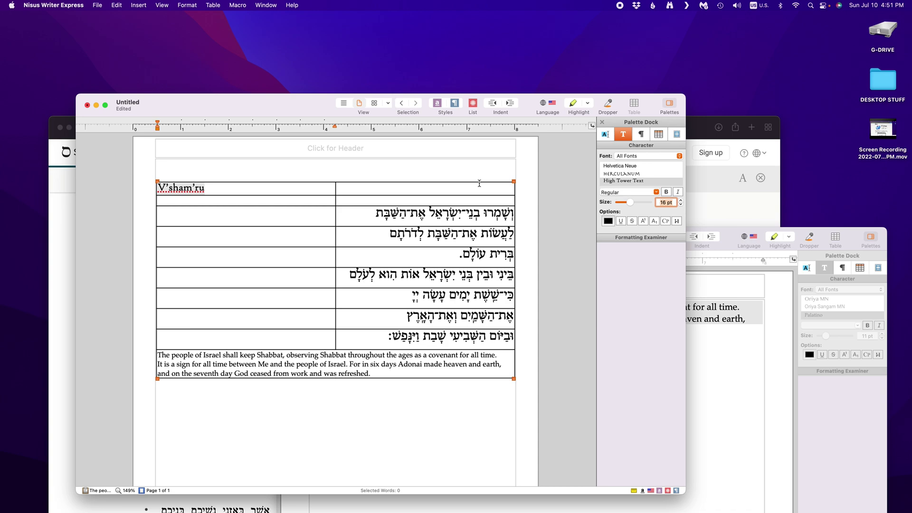
Copy the Hebrew word ושמרו into the top-right cell and set it in Hadasim CLM
{"action": "double_click", "coordinate": [499, 215]}
{"action": "key", "text": "super+c"}
{"action": "left_click", "coordinate": [497, 189]}
{"action": "key", "text": "super+v"}
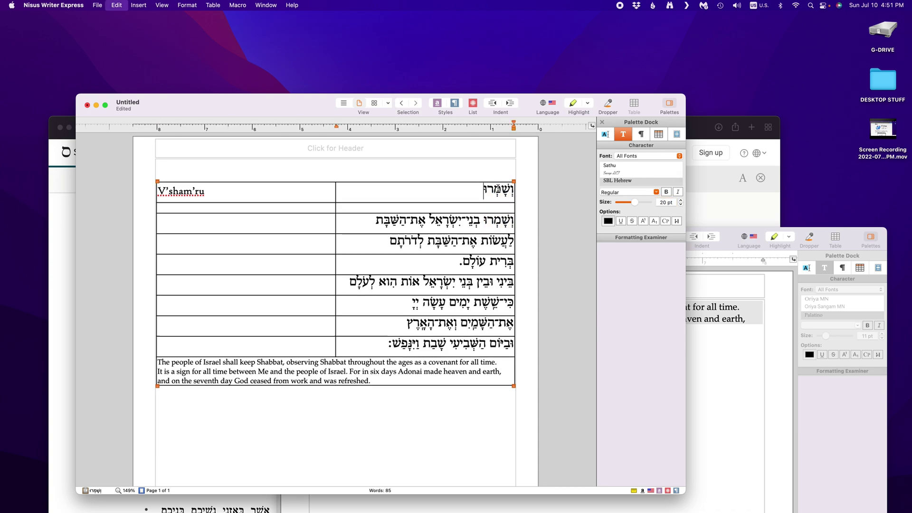
{"action": "double_click", "coordinate": [498, 189]}
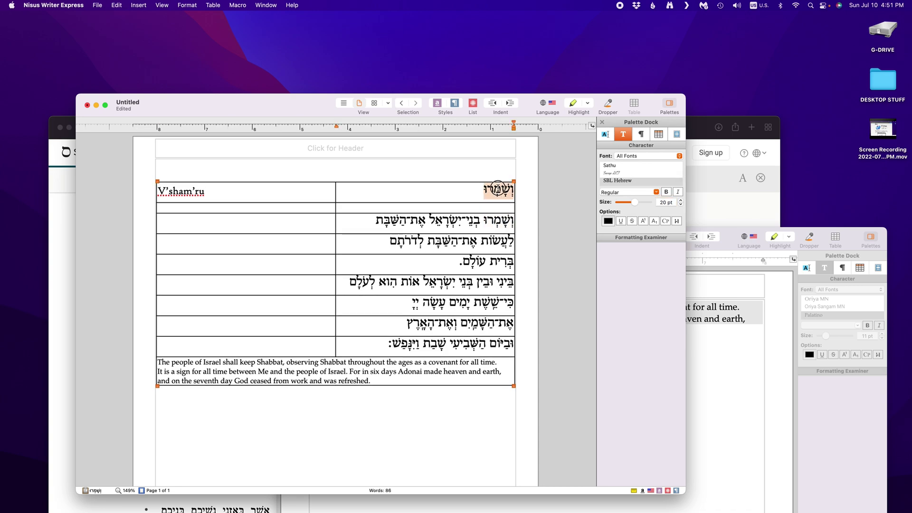
{"action": "left_click", "coordinate": [613, 185]}
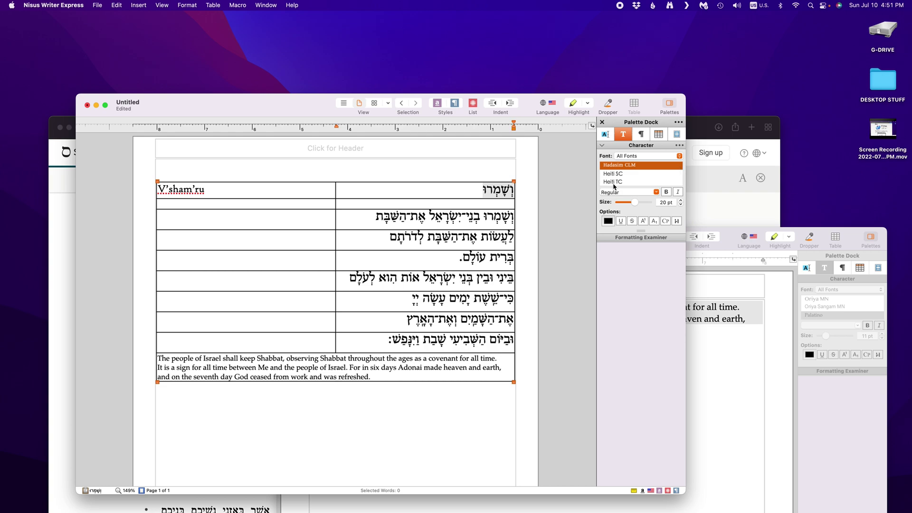
{"action": "left_click", "coordinate": [480, 191]}
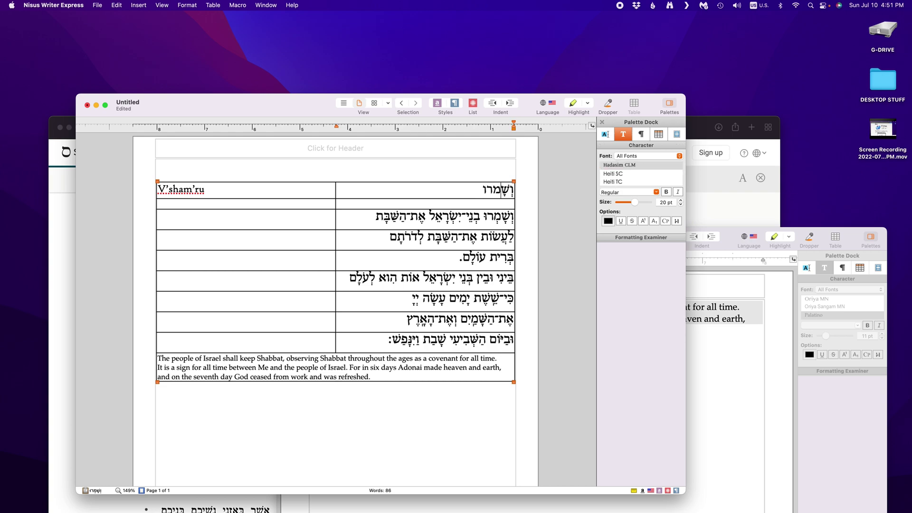
Set the Hebrew verse lines in the right column to 18 pt
{"action": "left_click", "coordinate": [490, 223]}
{"action": "left_click", "coordinate": [483, 340], "text": "shift"}
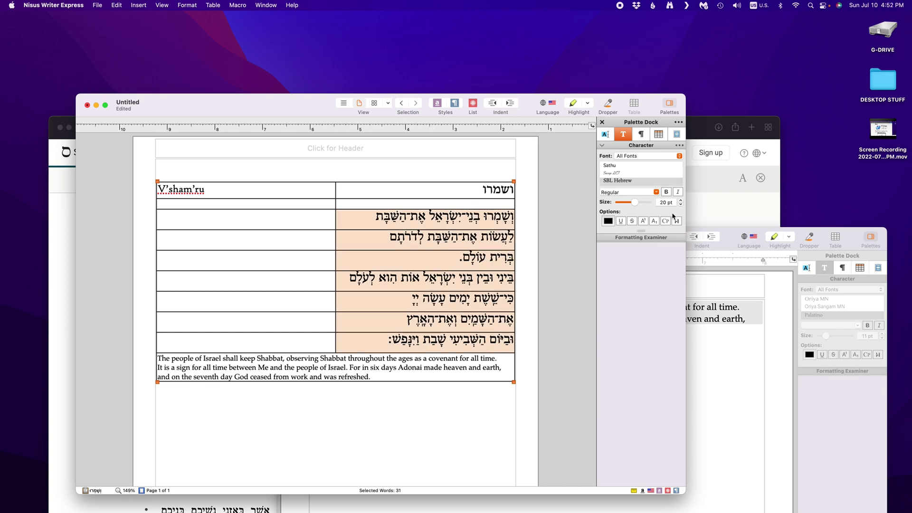
{"action": "left_click", "coordinate": [661, 203]}
{"action": "type", "text": "18"}
{"action": "key", "text": "Return"}
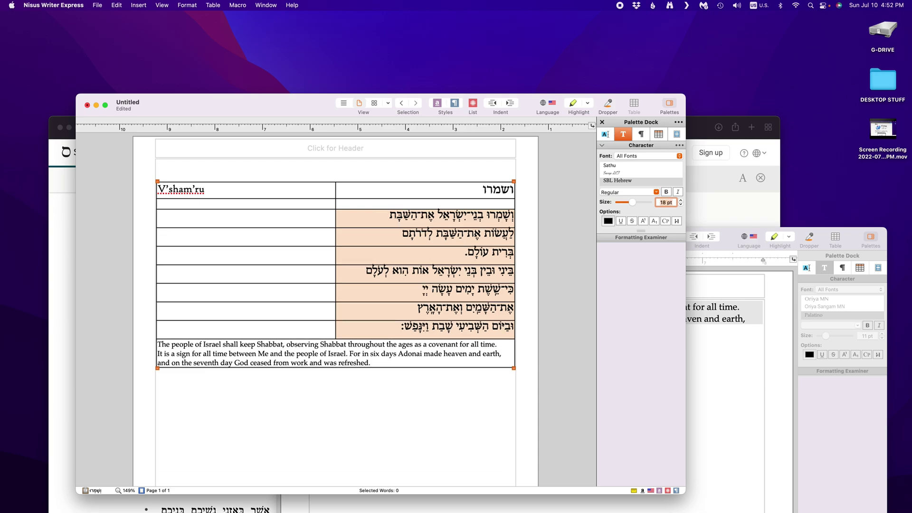
{"action": "left_click", "coordinate": [396, 200]}
{"action": "left_click", "coordinate": [314, 218]}
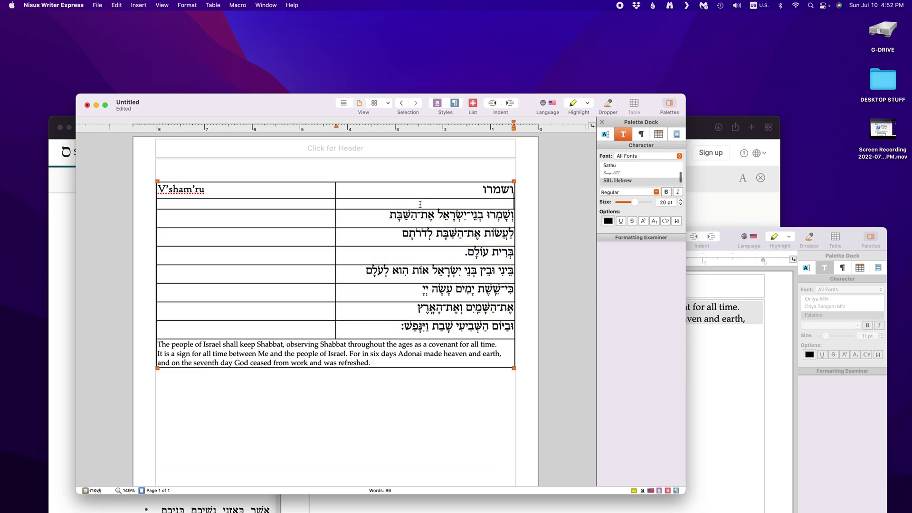
Type the transliteration V'sham'ru in row 3's left cell, keeping it at 12 pt
{"action": "left_click", "coordinate": [267, 215]}
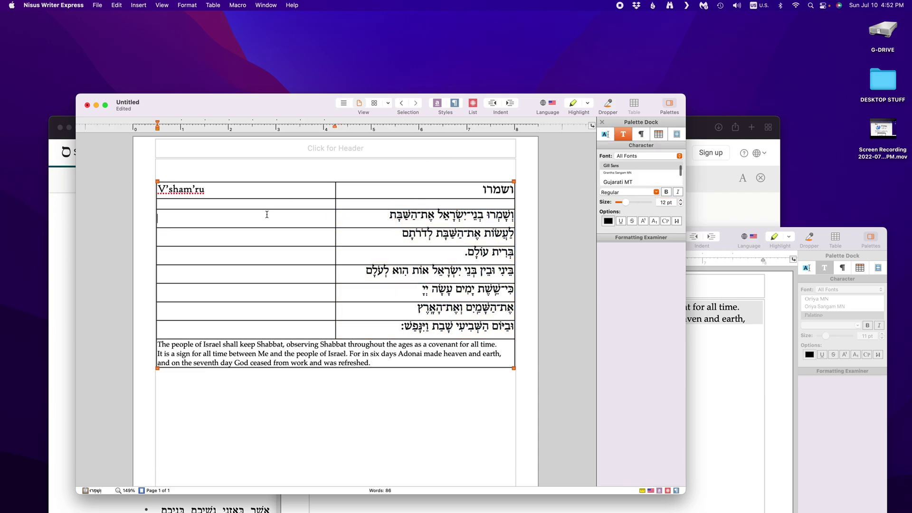
{"action": "type", "text": "V'sham'ru"}
{"action": "key", "text": "super+a"}
{"action": "left_click", "coordinate": [683, 203]}
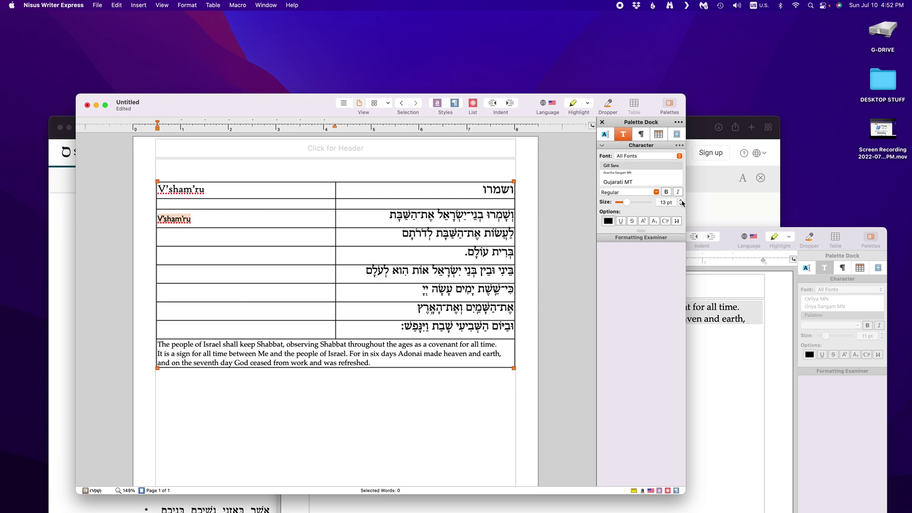
{"action": "left_click", "coordinate": [683, 203]}
Put the citation Exodus 31:16-17 in row 2's left cell and paste V'sham'ru into its right cell
{"action": "left_click", "coordinate": [252, 206]}
{"action": "key", "text": "super+v"}
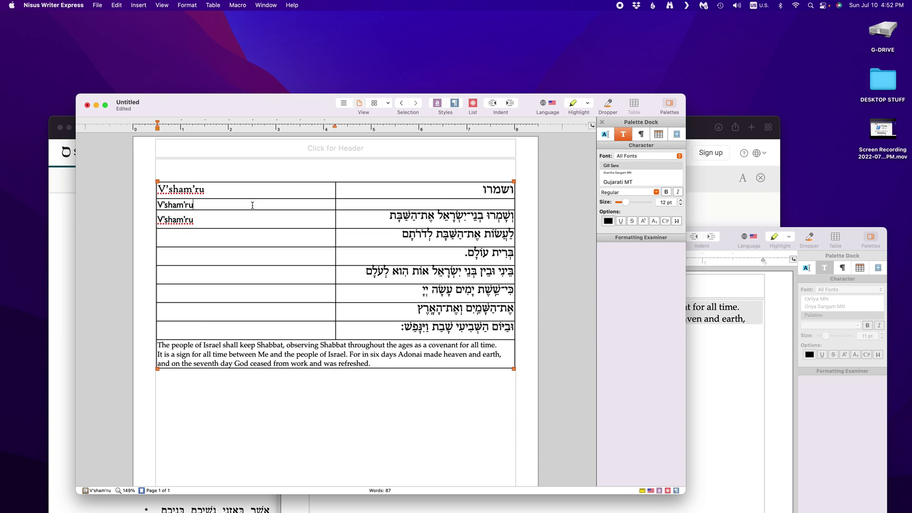
{"action": "key", "text": "super+shift+Left"}
{"action": "left_click", "coordinate": [683, 205]}
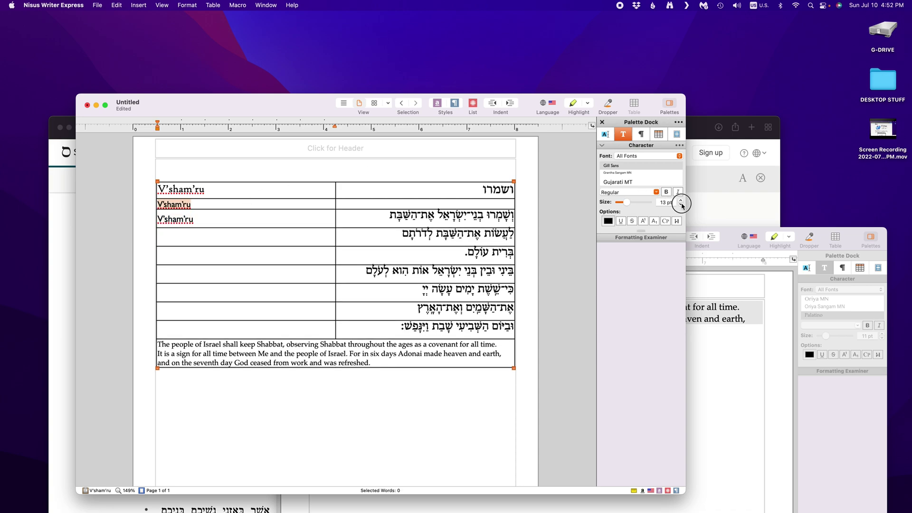
{"action": "type", "text": "Exodus 31:"}
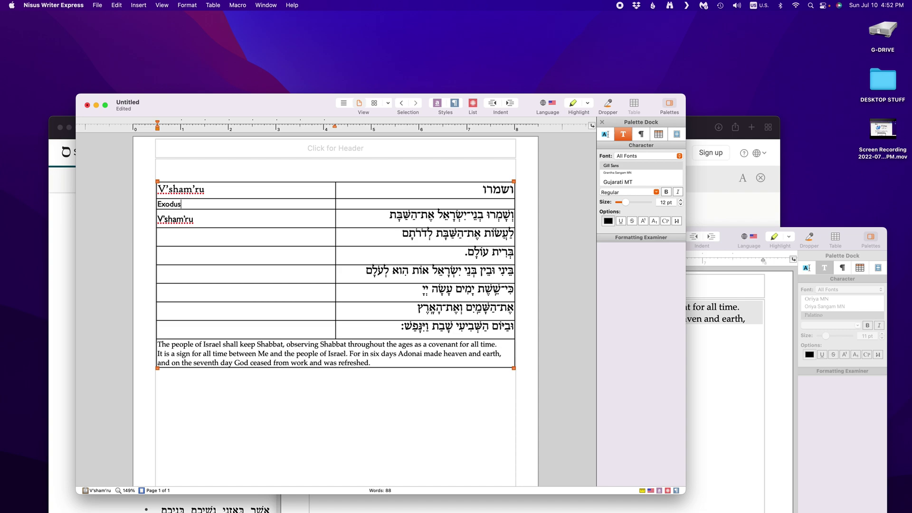
{"action": "left_click", "coordinate": [71, 249]}
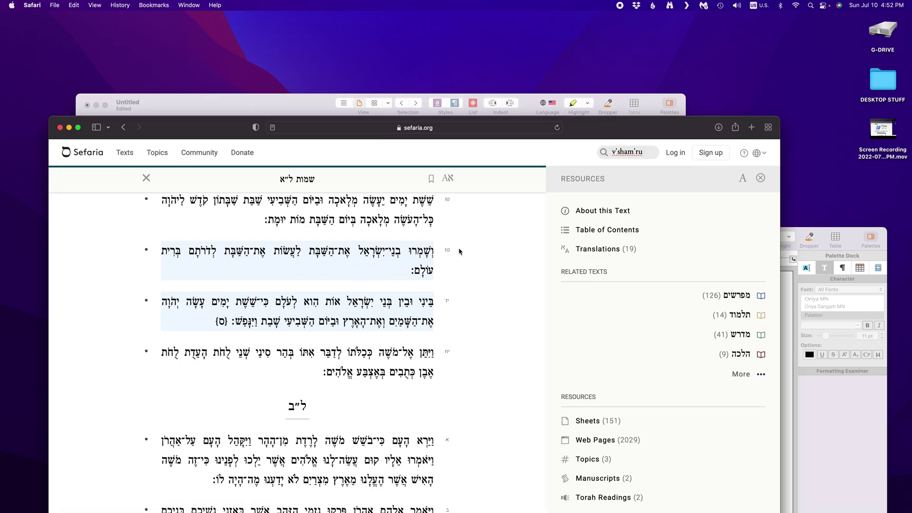
{"action": "key", "text": "super+Tab"}
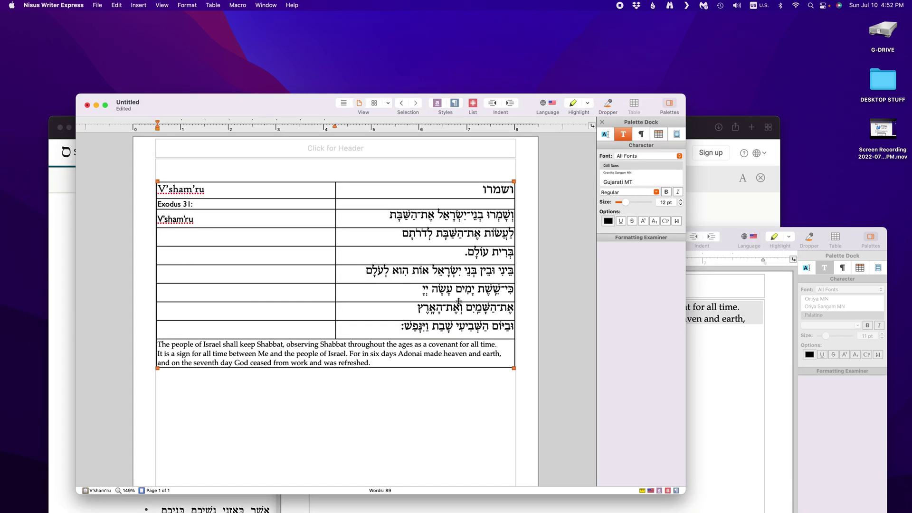
{"action": "type", "text": "16-01"}
{"action": "key", "text": "BackSpace"}
{"action": "key", "text": "BackSpace"}
{"action": "type", "text": "18"}
{"action": "type", "text": "7"}
{"action": "key", "text": "Tab"}
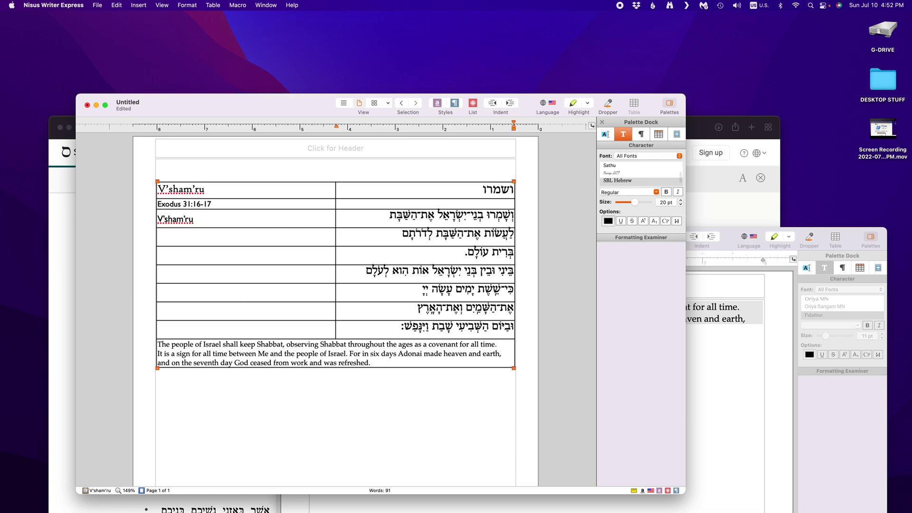
{"action": "key", "text": "super+v"}
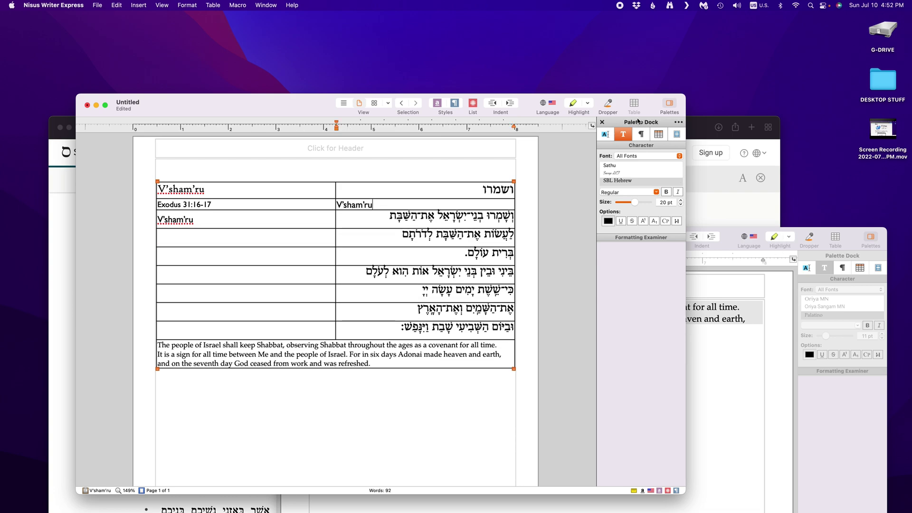
Right-align row 2's right cell and replace V'sham'ru there with a music credit naming the composer
{"action": "left_click", "coordinate": [642, 136]}
{"action": "left_click", "coordinate": [630, 167]}
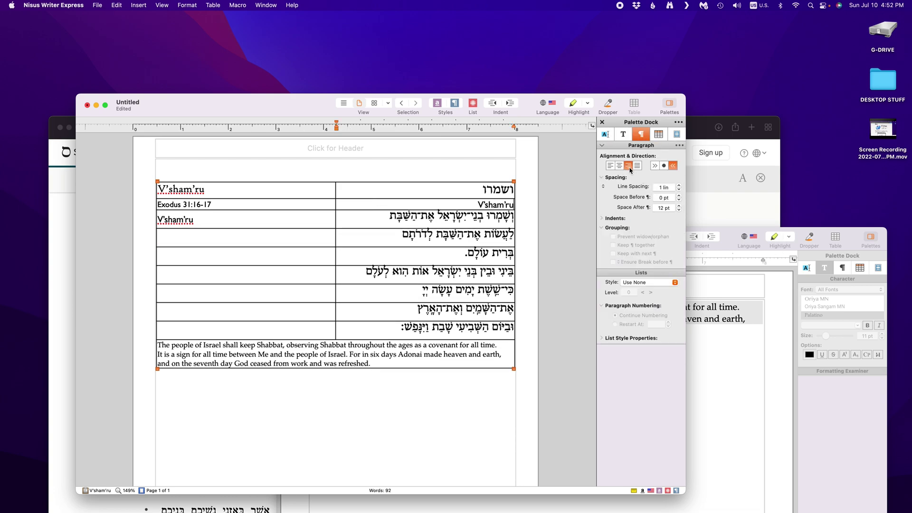
{"action": "left_click", "coordinate": [655, 166]}
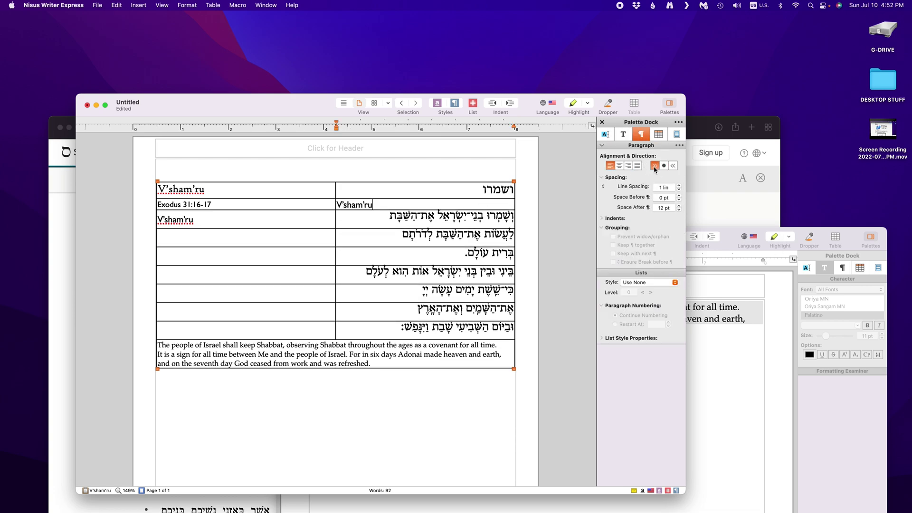
{"action": "left_click", "coordinate": [628, 166]}
{"action": "double_click", "coordinate": [481, 206]}
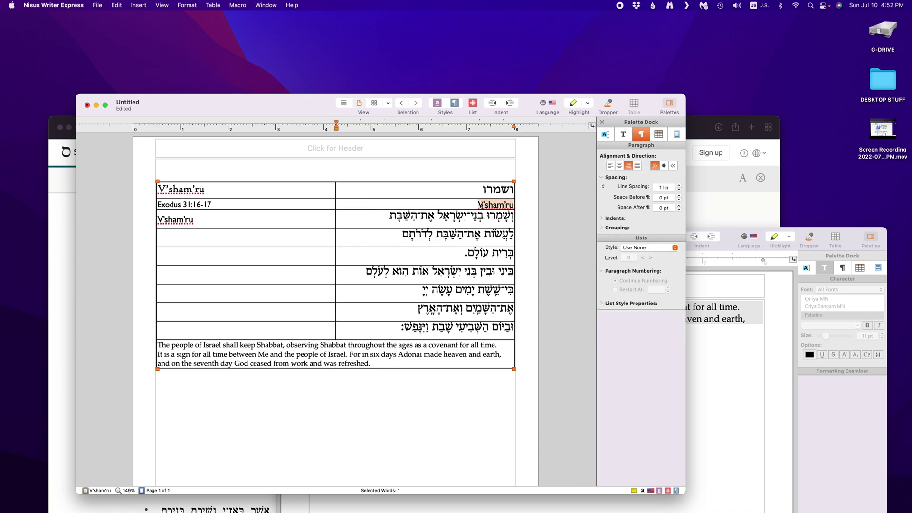
{"action": "type", "text": "music by Debbie"}
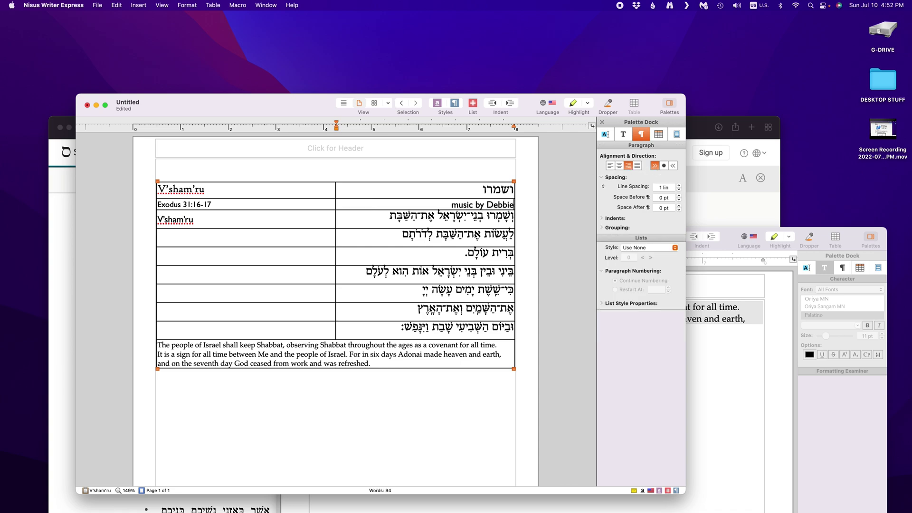
{"action": "type", "text": " Friedman"}
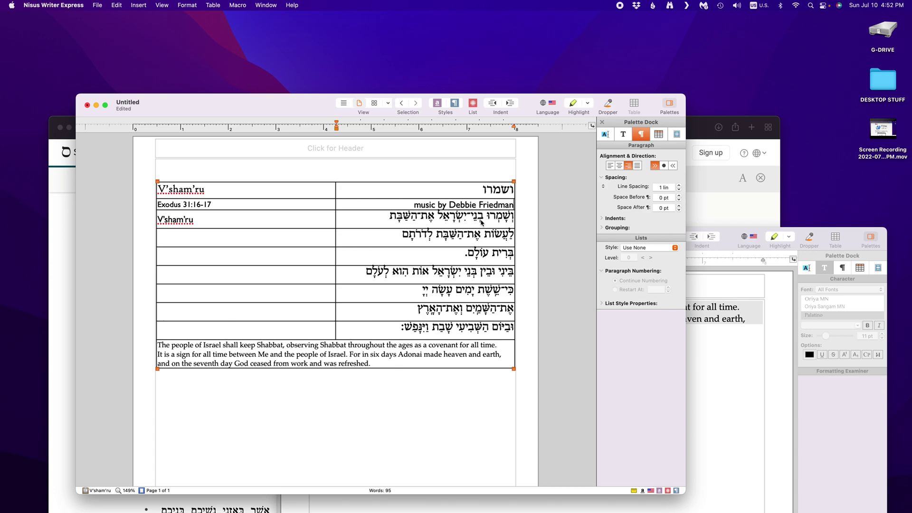
Select the right-column Hebrew prayer cells with the Table palette showing
{"action": "left_click_drag", "start_coordinate": [477, 217], "coordinate": [410, 335]}
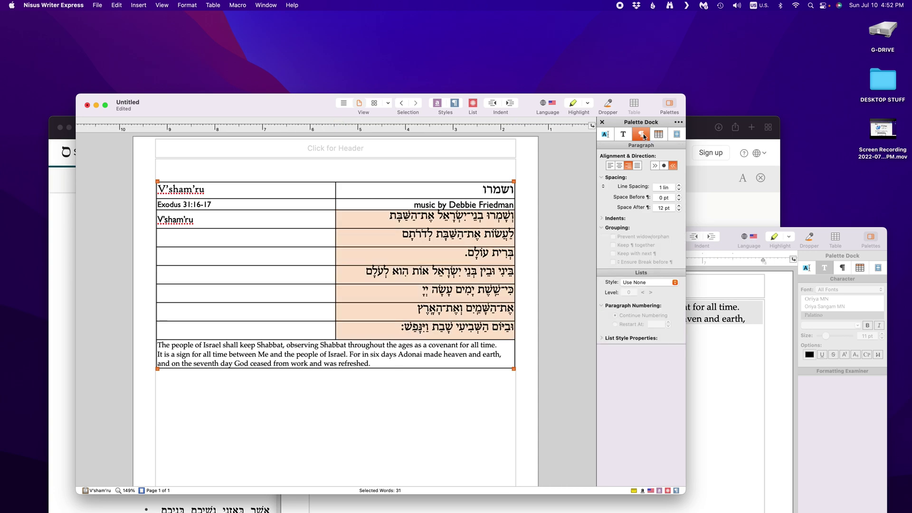
{"action": "left_click", "coordinate": [659, 134]}
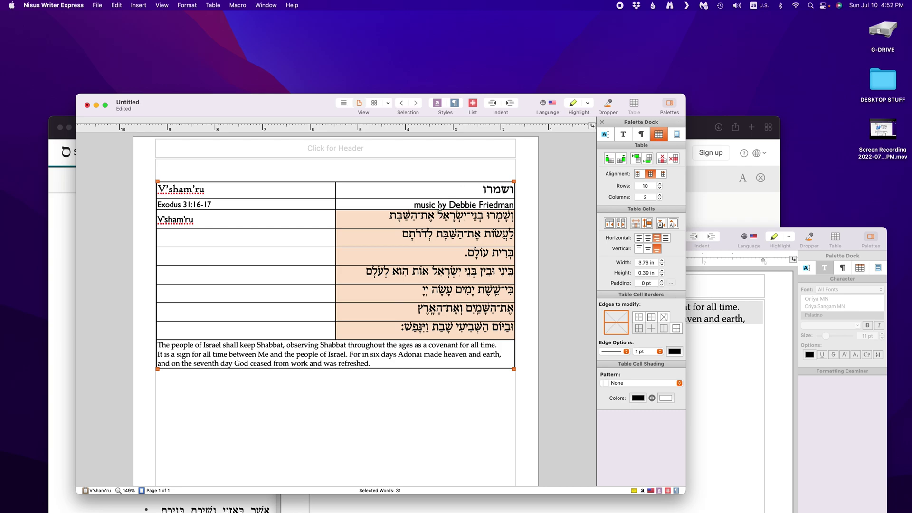
{"action": "left_click", "coordinate": [415, 341]}
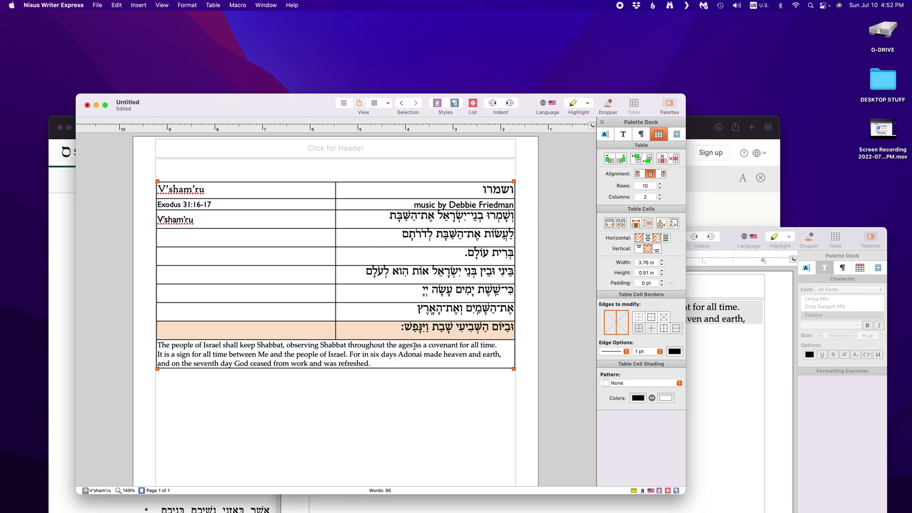
{"action": "left_click", "coordinate": [361, 221]}
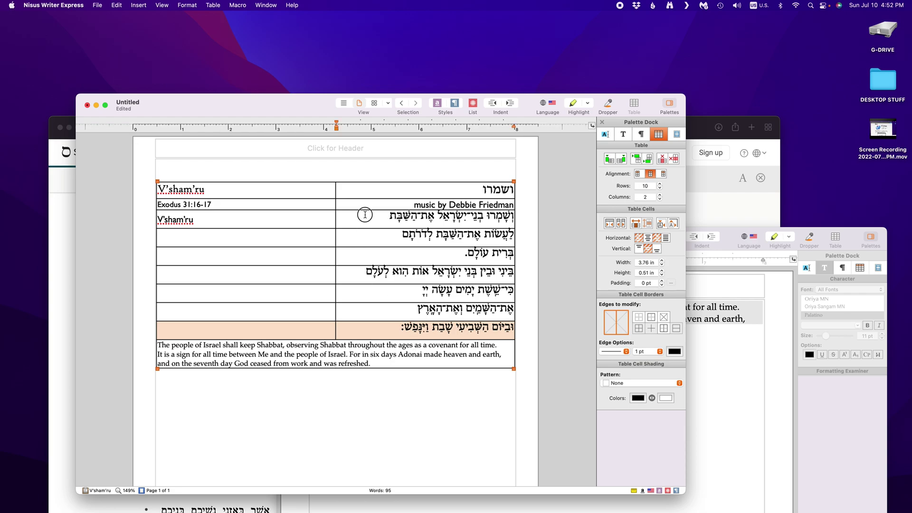
{"action": "left_click", "coordinate": [312, 330], "text": "shift"}
{"action": "left_click", "coordinate": [382, 339]}
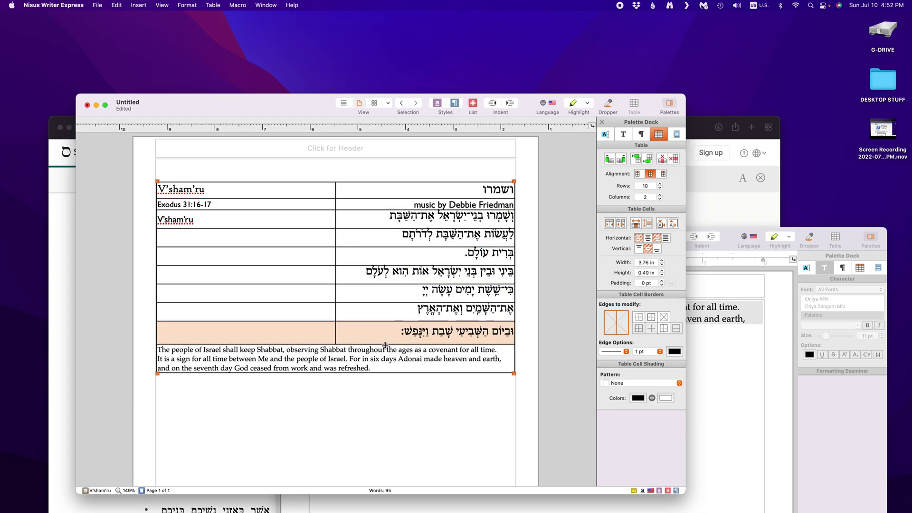
{"action": "left_click", "coordinate": [435, 216]}
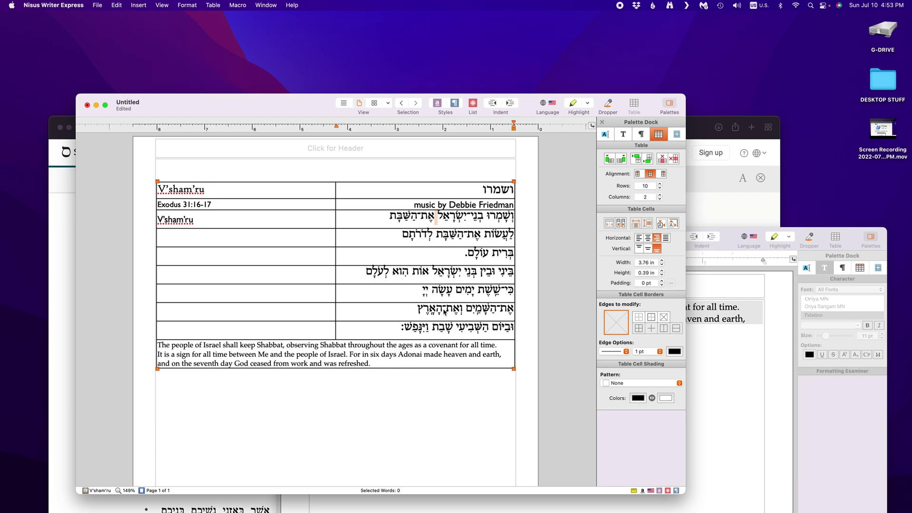
{"action": "left_click", "coordinate": [444, 330], "text": "shift"}
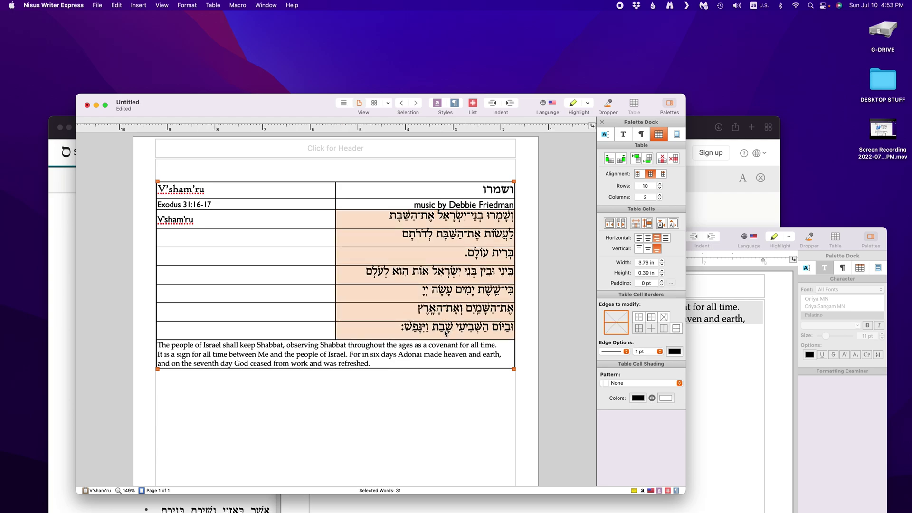
Set the Hebrew cells to 3.7 in wide and 0.45 in tall
{"action": "left_click", "coordinate": [661, 224]}
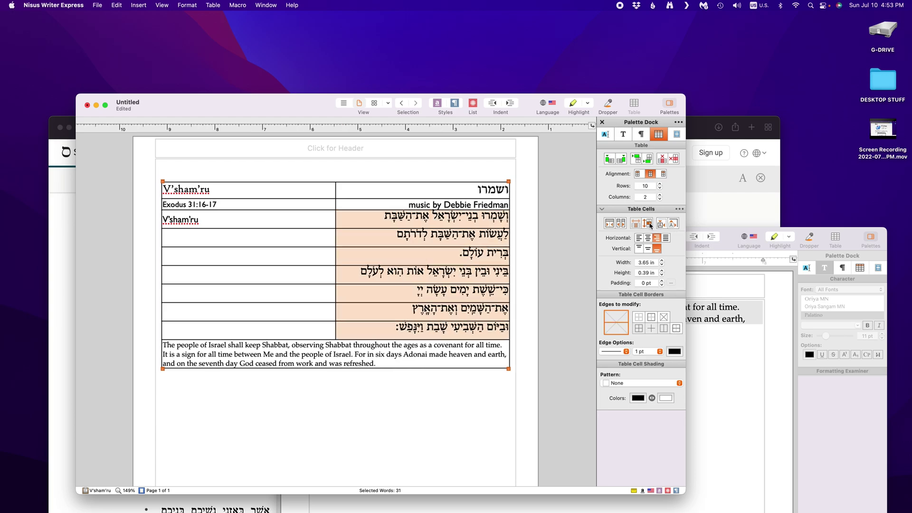
{"action": "left_click", "coordinate": [649, 226]}
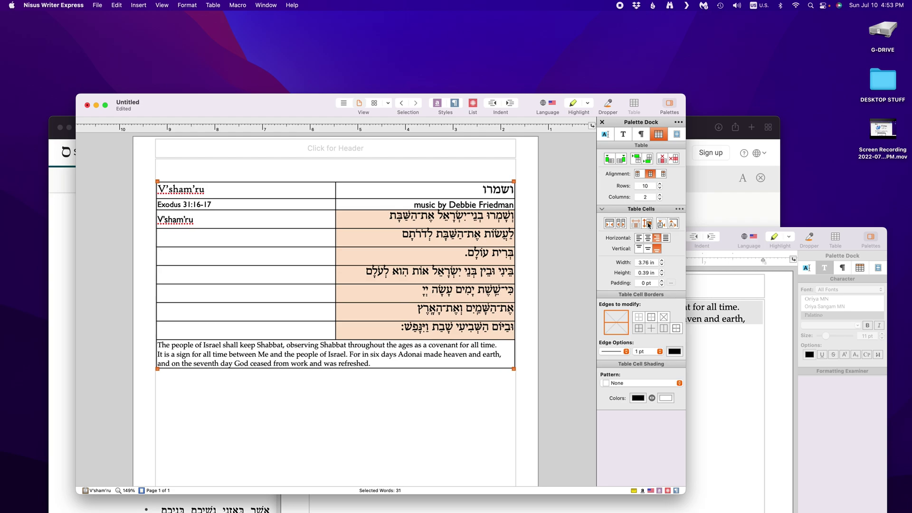
{"action": "left_click", "coordinate": [649, 225]}
{"action": "left_click", "coordinate": [663, 263]}
{"action": "left_click", "coordinate": [663, 272]}
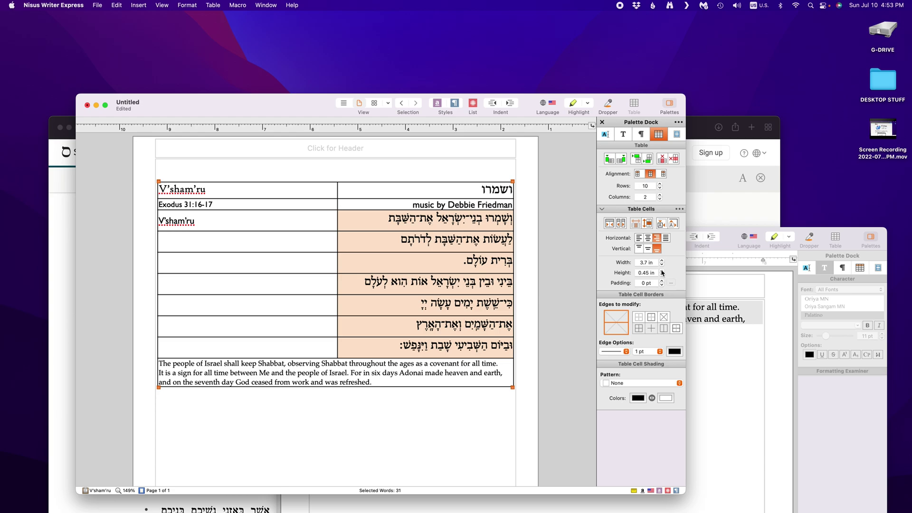
{"action": "left_click", "coordinate": [468, 245]}
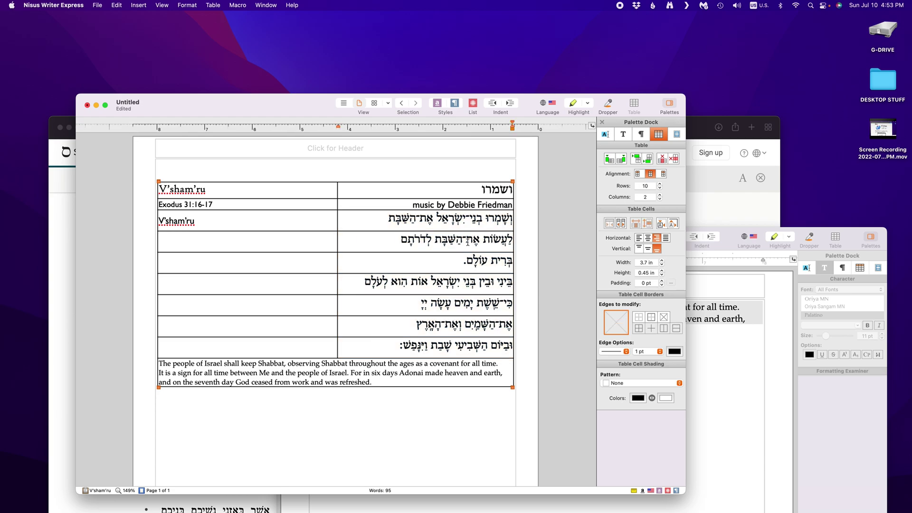
Type the transliterations 'v'nei Yisrael et hashabbat' and 'la'asot et hashabbat l'dorotam b'rit t' in rows 3–4
{"action": "left_click", "coordinate": [251, 221]}
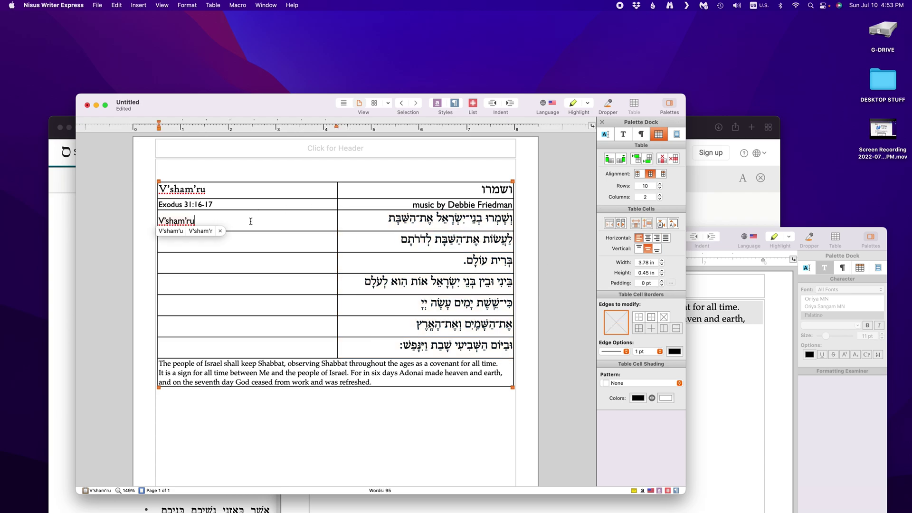
{"action": "type", "text": "v'nei Y"}
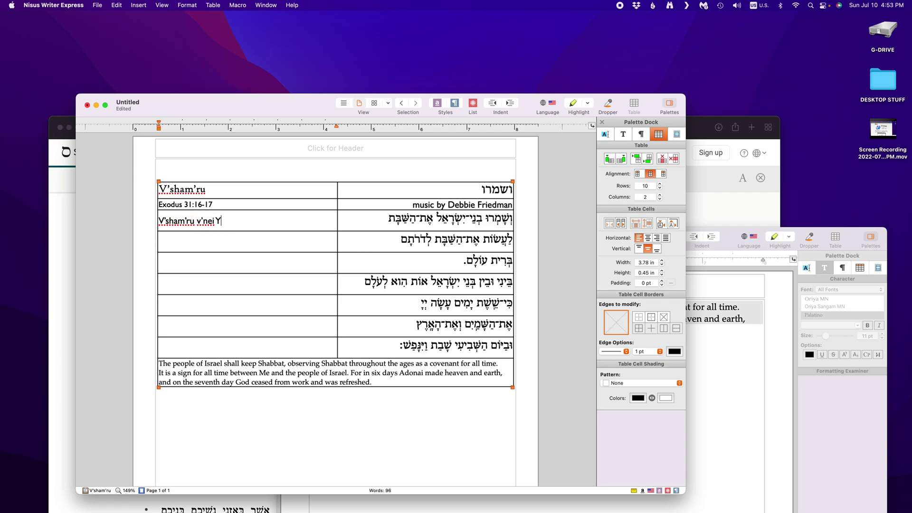
{"action": "type", "text": "israel et hashabbat"}
{"action": "key", "text": "Tab"}
{"action": "key", "text": "Tab"}
{"action": "type", "text": "la'asot "}
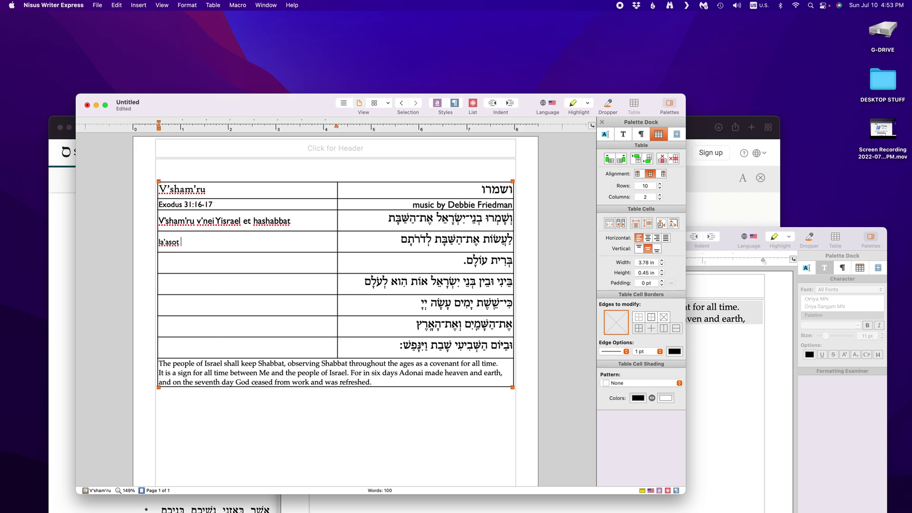
{"action": "type", "text": "et hashabbat l'dorotam b"}
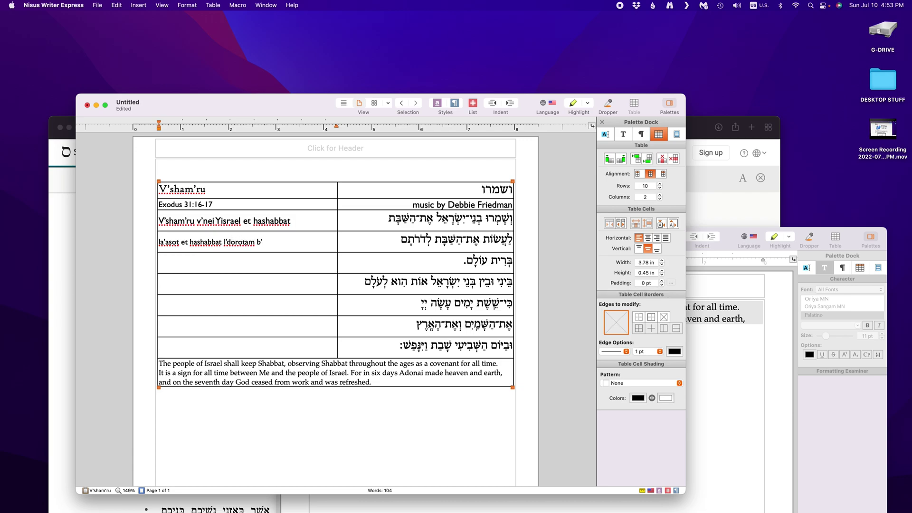
{"action": "type", "text": "'rit t"}
Move the short Hebrew fragment 'בְּרִית עוֹלָם.' onto row 4's line and delete the emptied row
{"action": "triple_click", "coordinate": [416, 261]}
{"action": "key", "text": "super+x"}
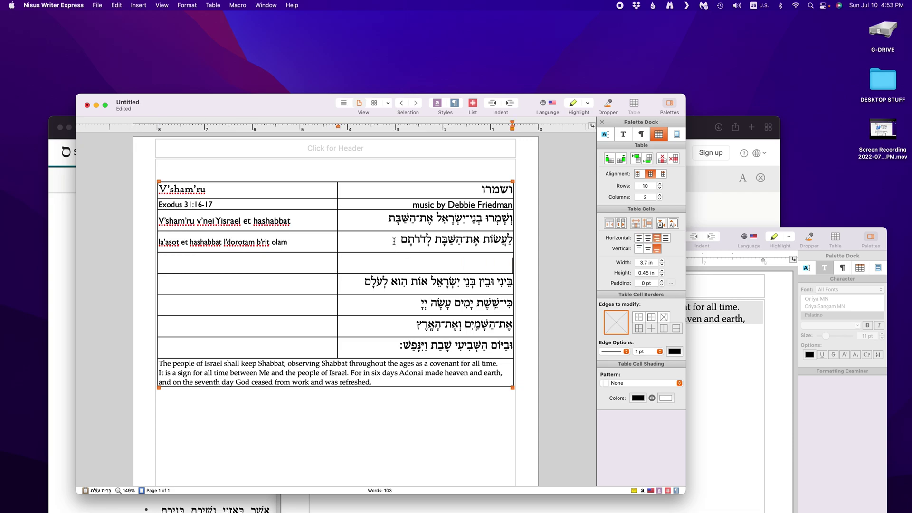
{"action": "left_click", "coordinate": [393, 240]}
{"action": "key", "text": "super+v"}
{"action": "left_click_drag", "start_coordinate": [328, 263], "coordinate": [352, 263]}
{"action": "key", "text": "BackSpace"}
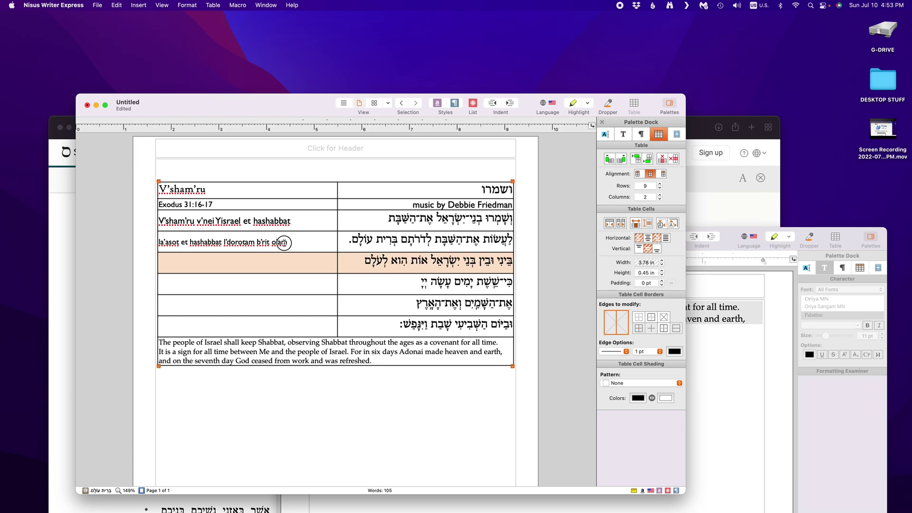
Enlarge the transliteration cells in rows 4–8 to 14 pt
{"action": "left_click_drag", "start_coordinate": [283, 243], "coordinate": [281, 328]}
{"action": "left_click", "coordinate": [623, 134]}
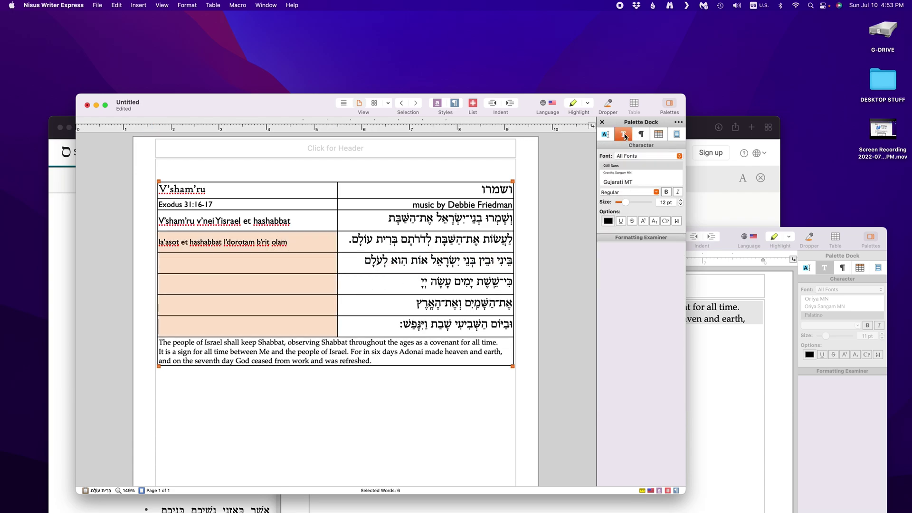
{"action": "left_click", "coordinate": [681, 201]}
Type transliterations for rows 5–8, from 'Beini uvein b'nei Yisrael' through 'uvayom hash'vi'i shavat vayinafash'
{"action": "left_click", "coordinate": [303, 262]}
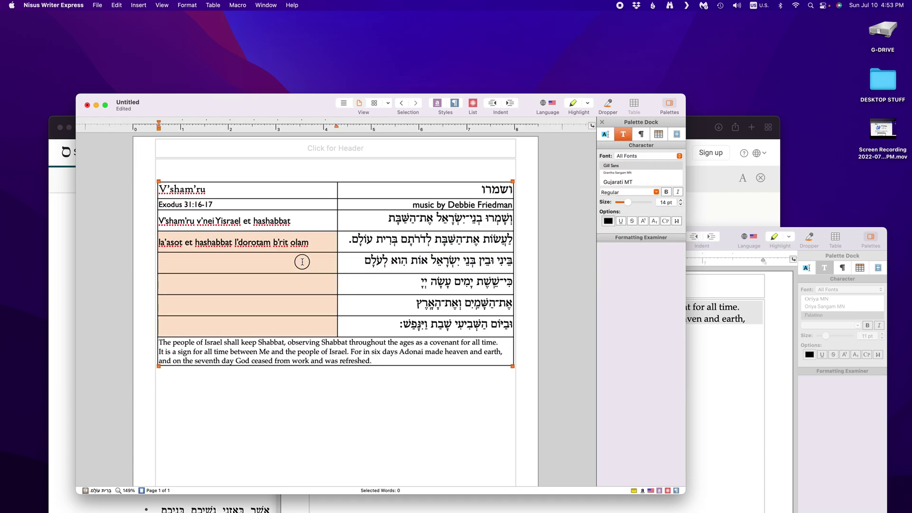
{"action": "type", "text": "Beini "}
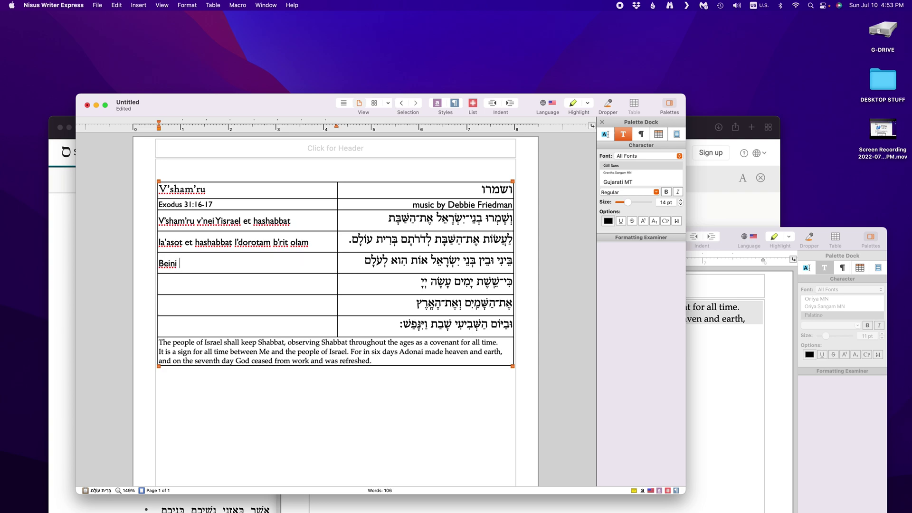
{"action": "type", "text": "uvein b'nei Yisrael "}
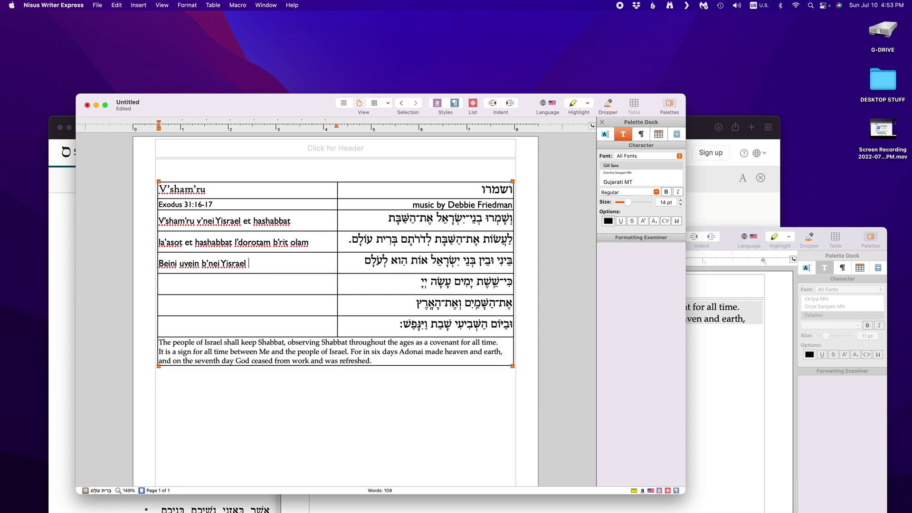
{"action": "type", "text": "ot hi l'olam"}
{"action": "key", "text": "Tab"}
{"action": "key", "text": "Tab"}
{"action": "type", "text": "ki s"}
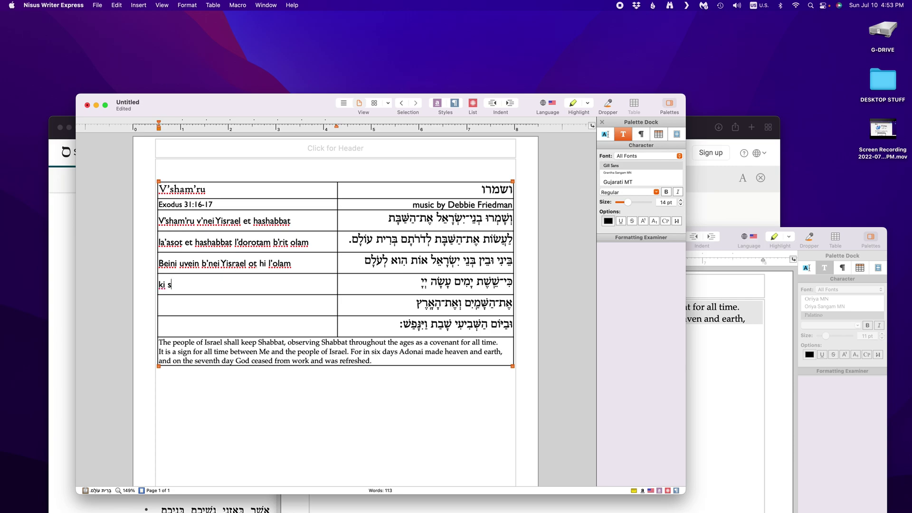
{"action": "type", "text": "heishet yamim asah Adonai"}
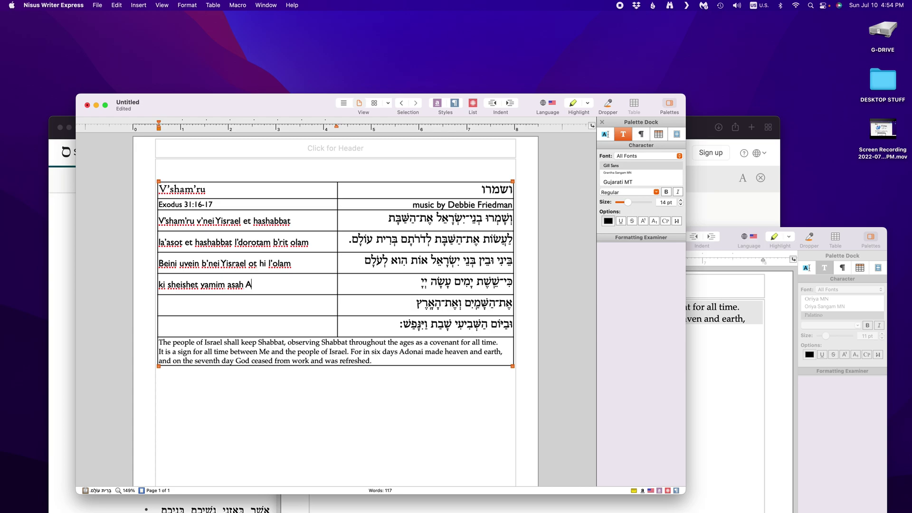
{"action": "key", "text": "Tab"}
{"action": "key", "text": "Tab"}
{"action": "type", "text": "et hashamayim"}
{"action": "type", "text": " v'et h"}
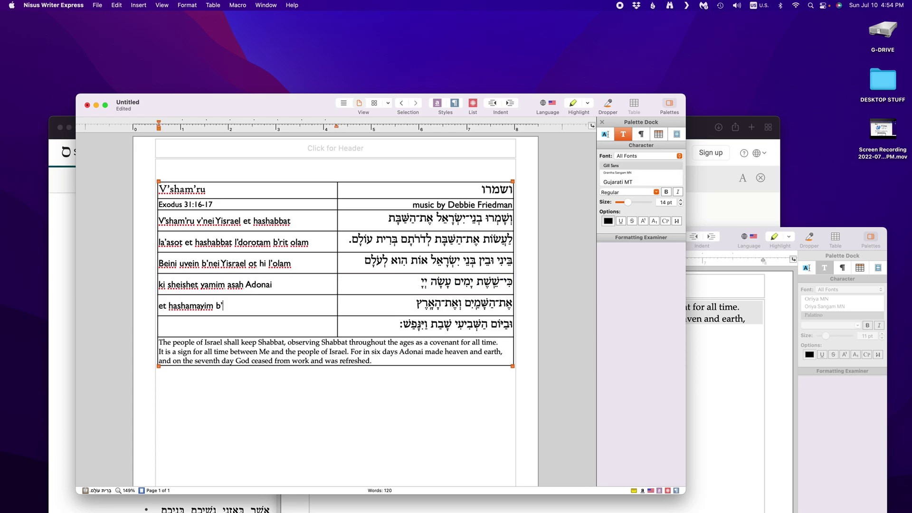
{"action": "type", "text": "a'aretz"}
{"action": "key", "text": "Tab"}
{"action": "key", "text": "Tab"}
{"action": "type", "text": "uvayo"}
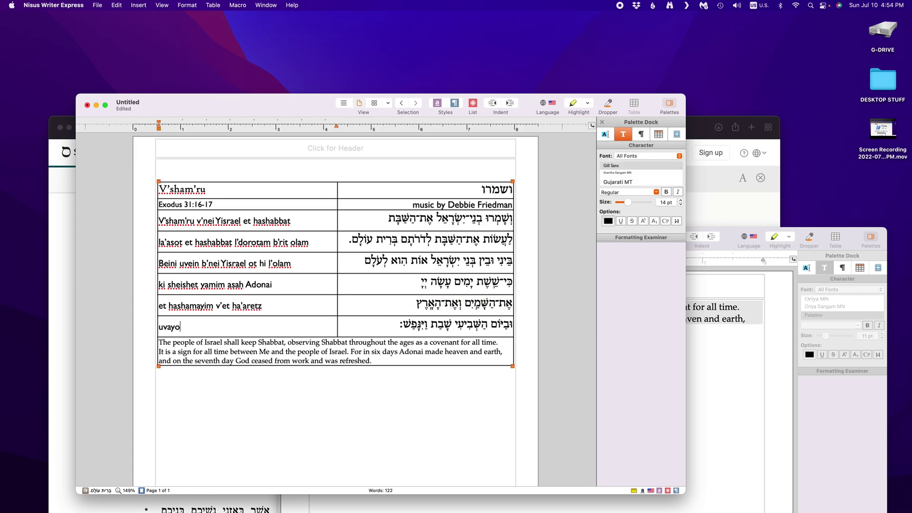
{"action": "type", "text": "m hash'vi'i shavat vay"}
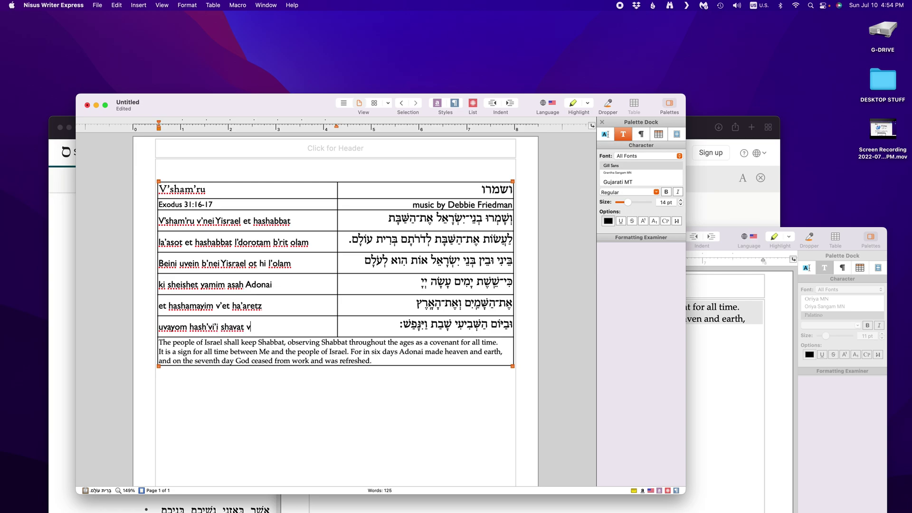
{"action": "type", "text": "inafash"}
Replace the colon ending the last Hebrew line with a period
{"action": "left_click", "coordinate": [395, 327]}
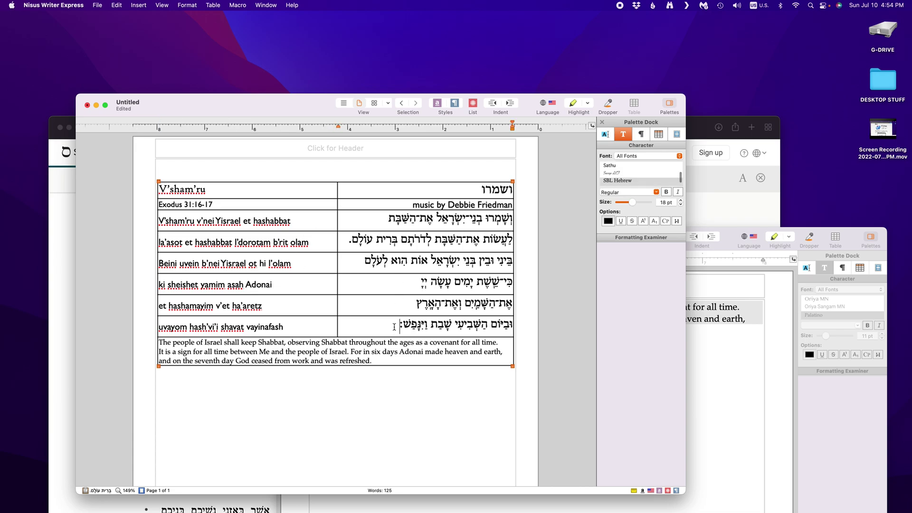
{"action": "key", "text": "BackSpace"}
{"action": "type", "text": "."}
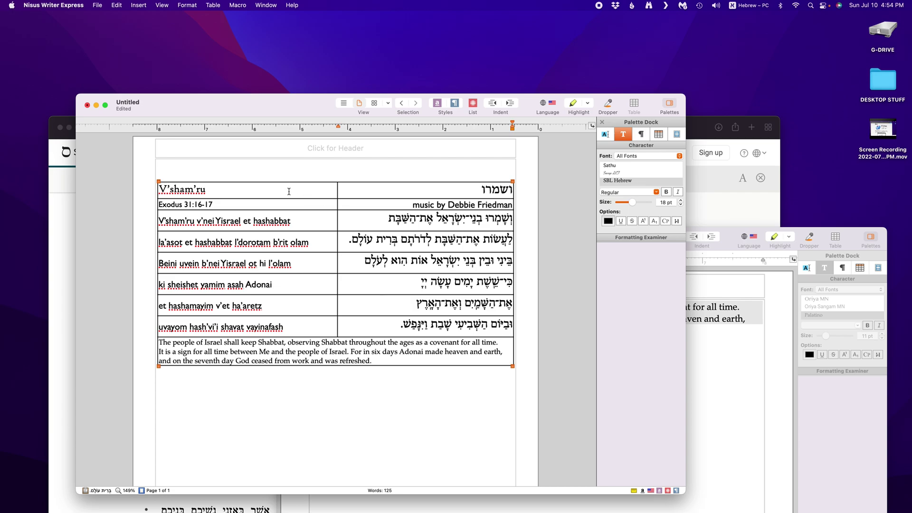
{"action": "left_click", "coordinate": [399, 206]}
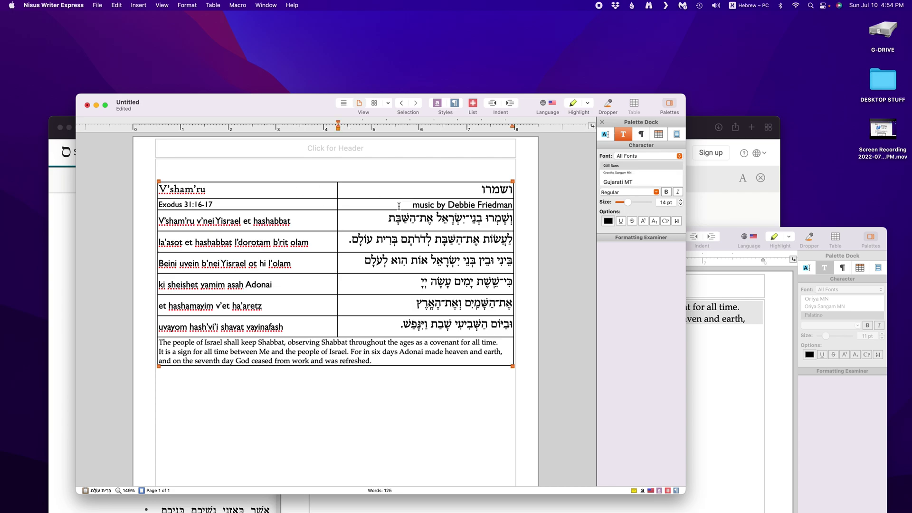
Reduce the music credit line's text size, then open Save and cancel it
{"action": "triple_click", "coordinate": [399, 206]}
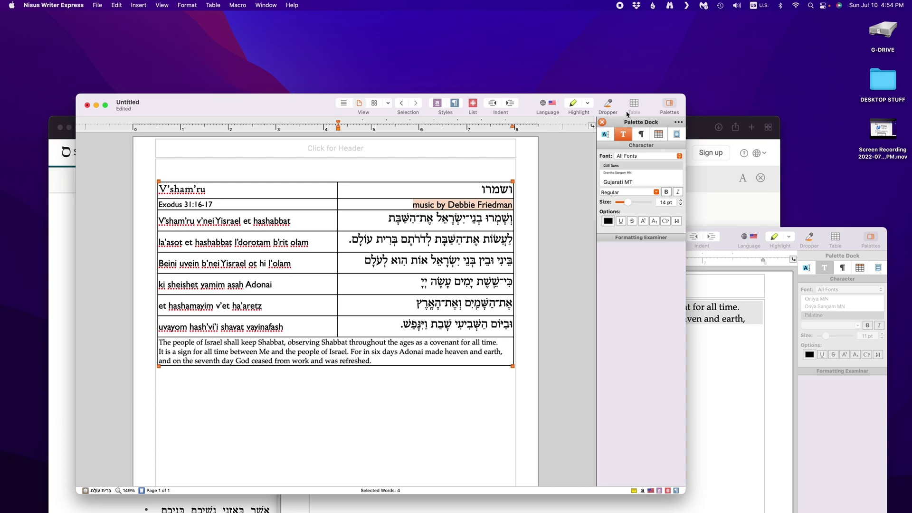
{"action": "left_click", "coordinate": [682, 204]}
{"action": "left_click", "coordinate": [499, 217]}
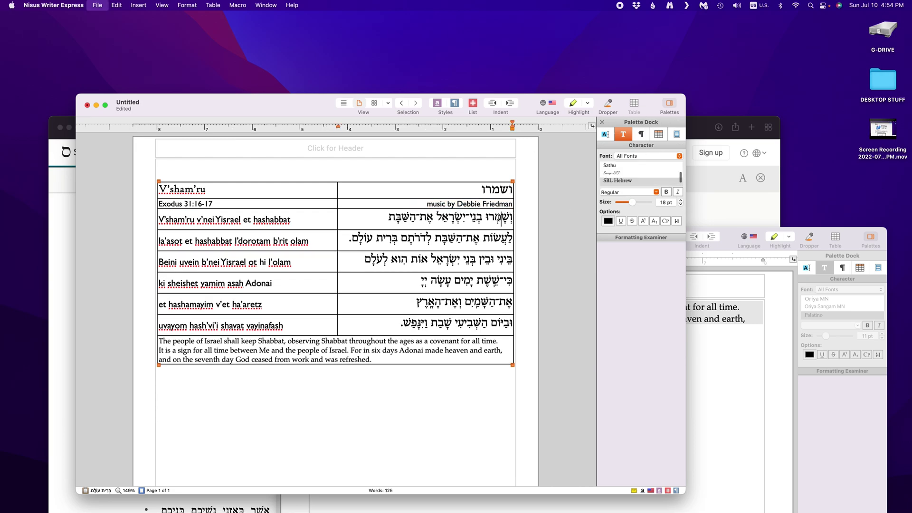
{"action": "key", "text": "super+s"}
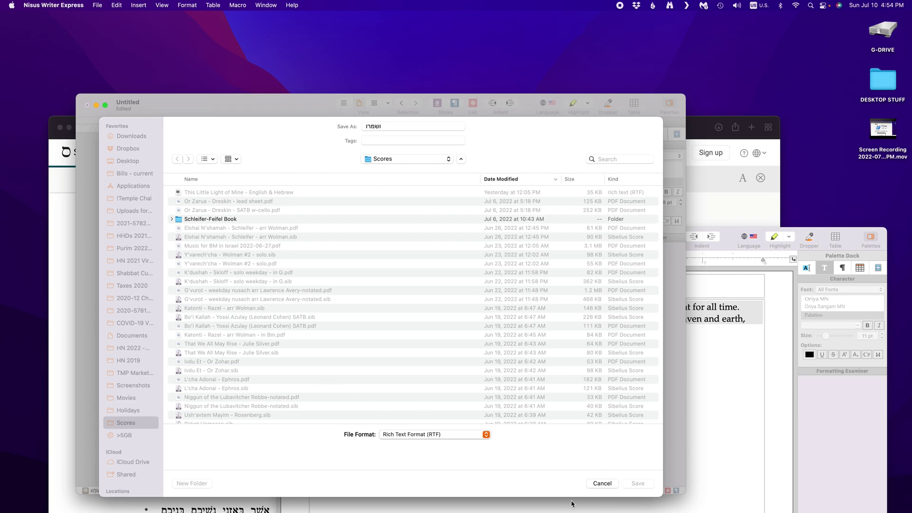
{"action": "left_click", "coordinate": [602, 483]}
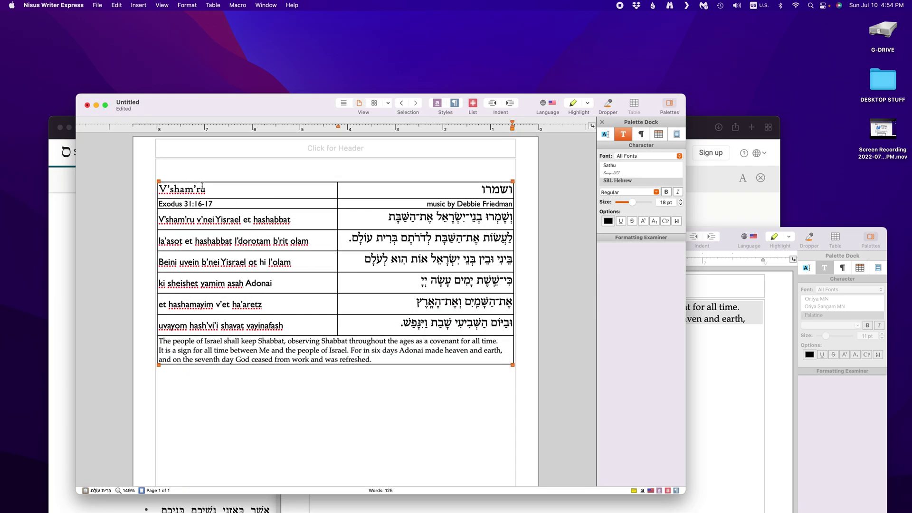
Select the whole table and set its border line style to None
{"action": "left_click", "coordinate": [161, 181]}
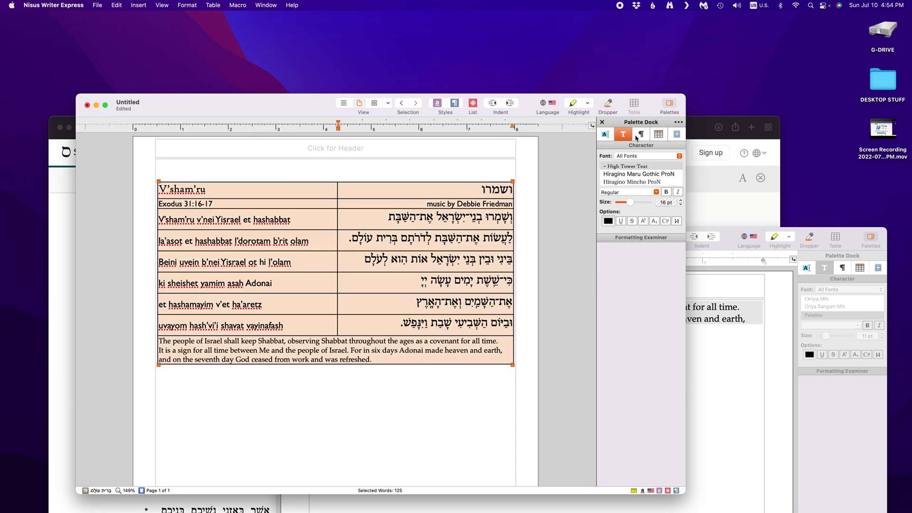
{"action": "left_click", "coordinate": [658, 134]}
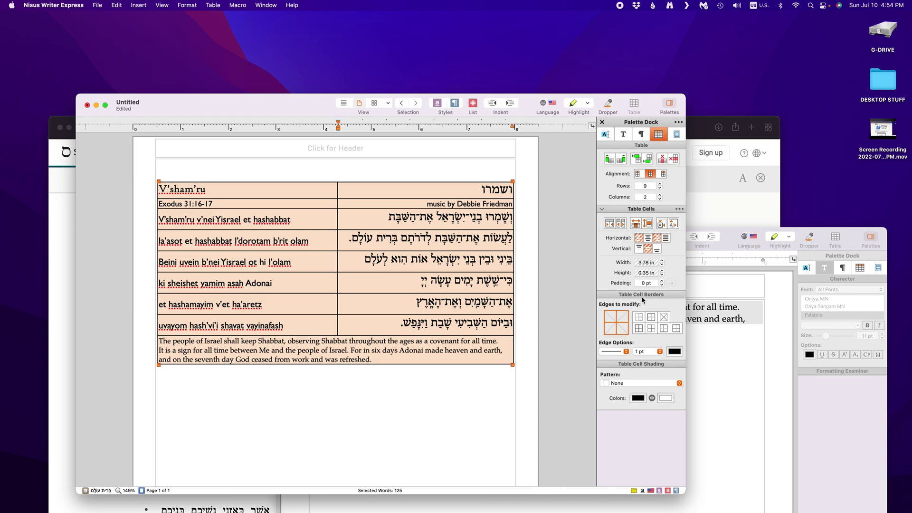
{"action": "left_click", "coordinate": [620, 352]}
{"action": "left_click", "coordinate": [617, 346]}
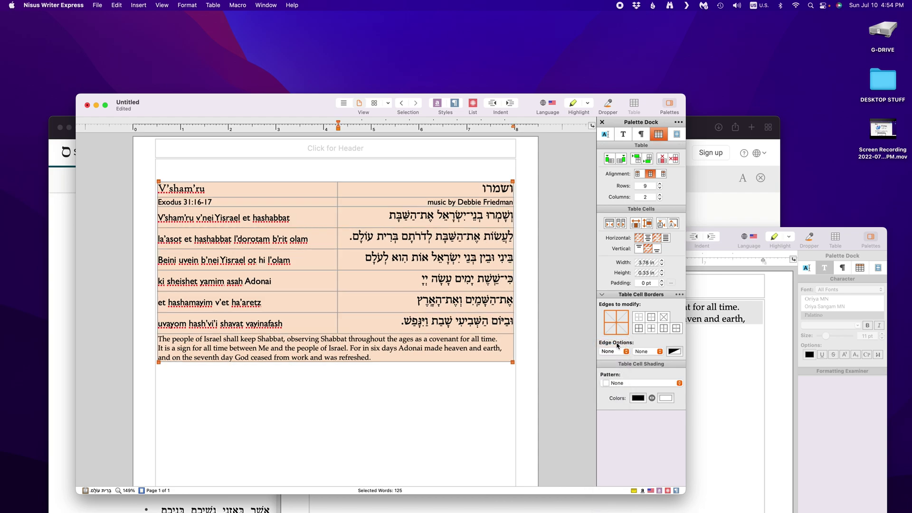
{"action": "left_click", "coordinate": [395, 282]}
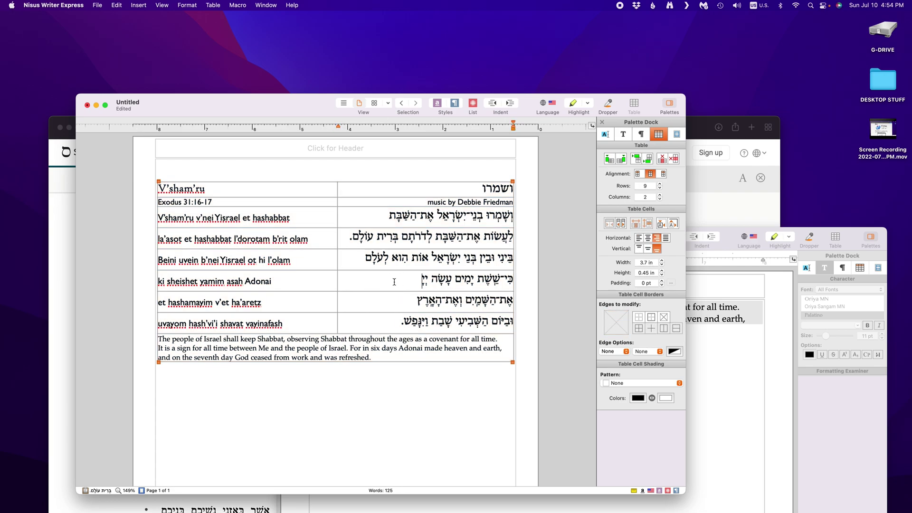
Preview the borderless page in the Print dialog, then close it without printing
{"action": "key", "text": "super+p"}
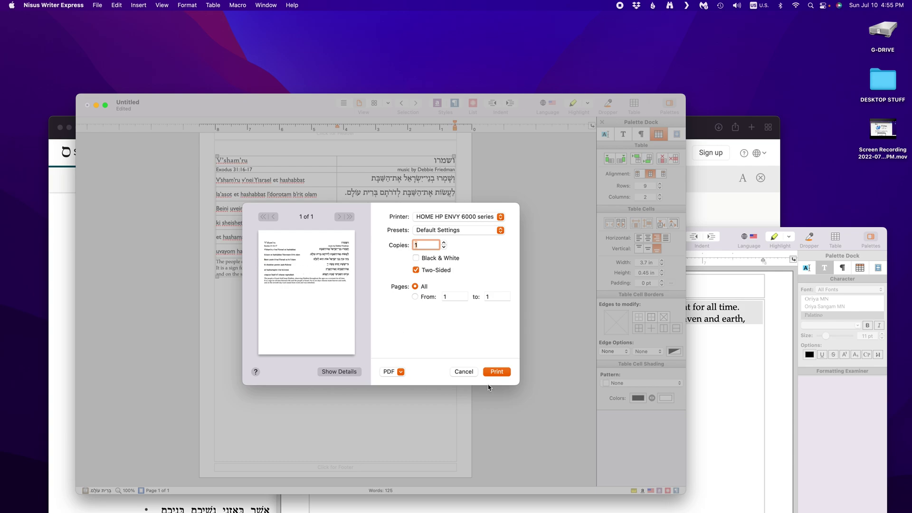
{"action": "left_click", "coordinate": [464, 372]}
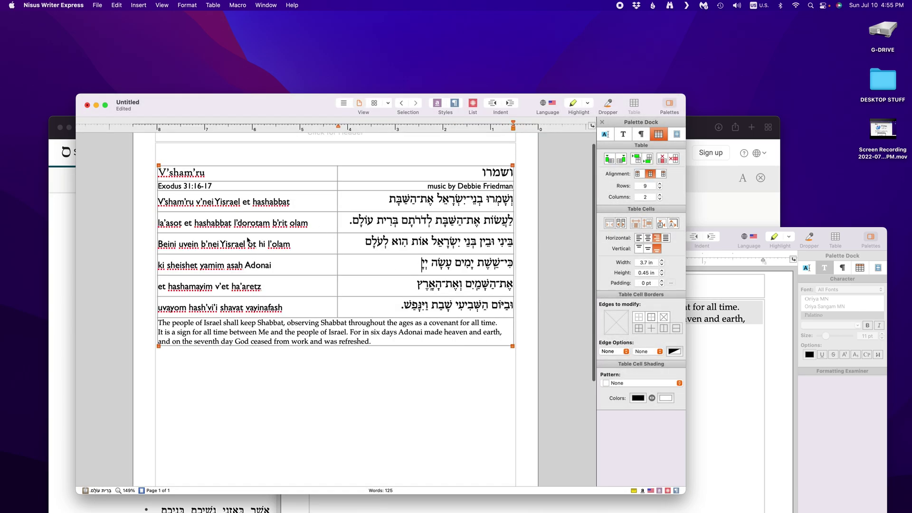
{"action": "left_click", "coordinate": [248, 244]}
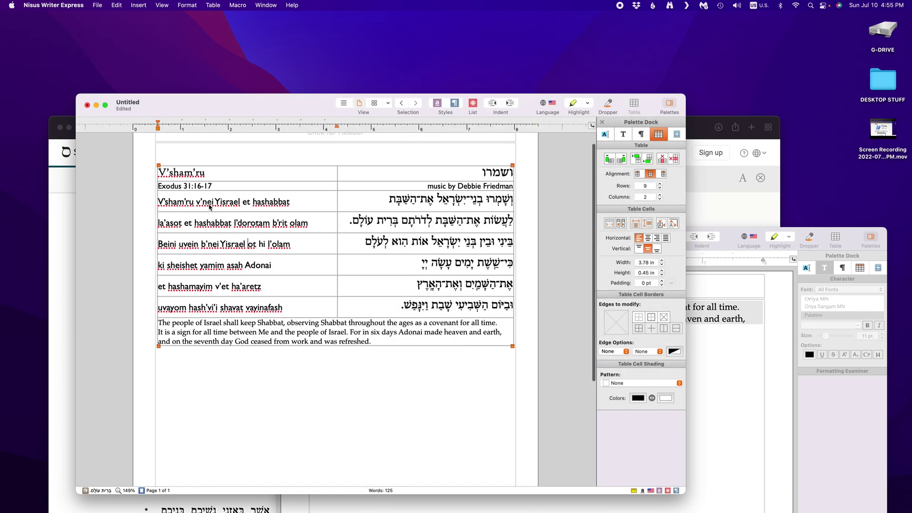
Give the transliteration cells of rows 5–8 7 pt padding
{"action": "left_click_drag", "start_coordinate": [208, 244], "coordinate": [215, 307]}
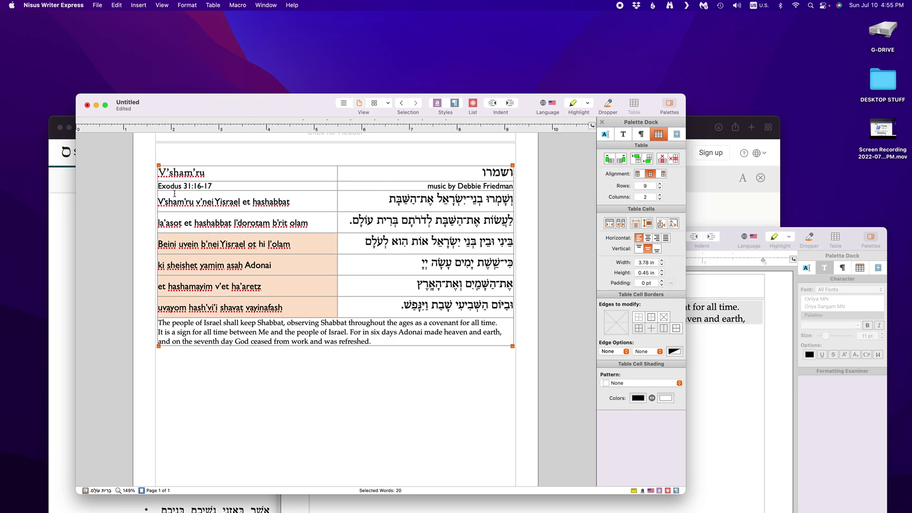
{"action": "left_click", "coordinate": [662, 281]}
{"action": "left_click", "coordinate": [662, 281]}
{"action": "left_click", "coordinate": [662, 281]}
{"action": "left_click", "coordinate": [662, 281]}
{"action": "left_click", "coordinate": [662, 281]}
{"action": "left_click", "coordinate": [662, 281]}
{"action": "left_click", "coordinate": [662, 281]}
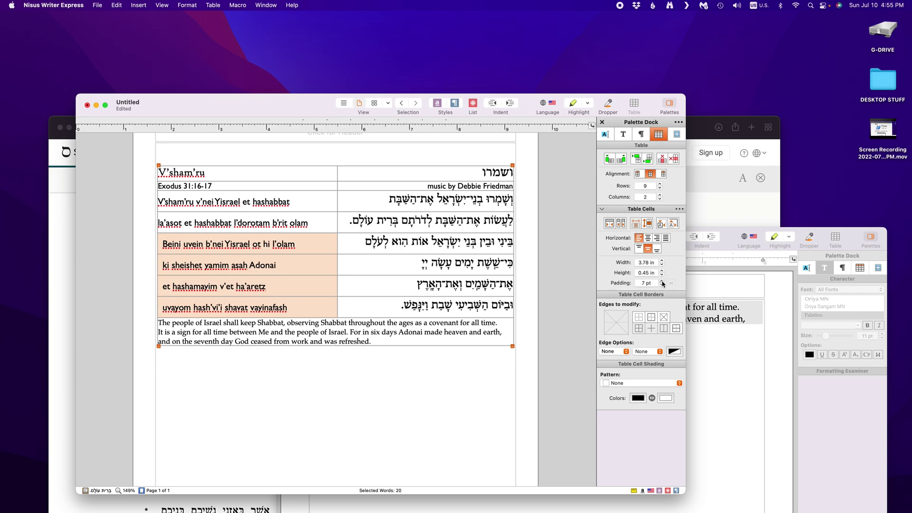
Try 4 pt padding on the matching Hebrew cells, then set it back to 0 pt
{"action": "left_click_drag", "start_coordinate": [460, 243], "coordinate": [462, 311]}
{"action": "left_click", "coordinate": [662, 281]}
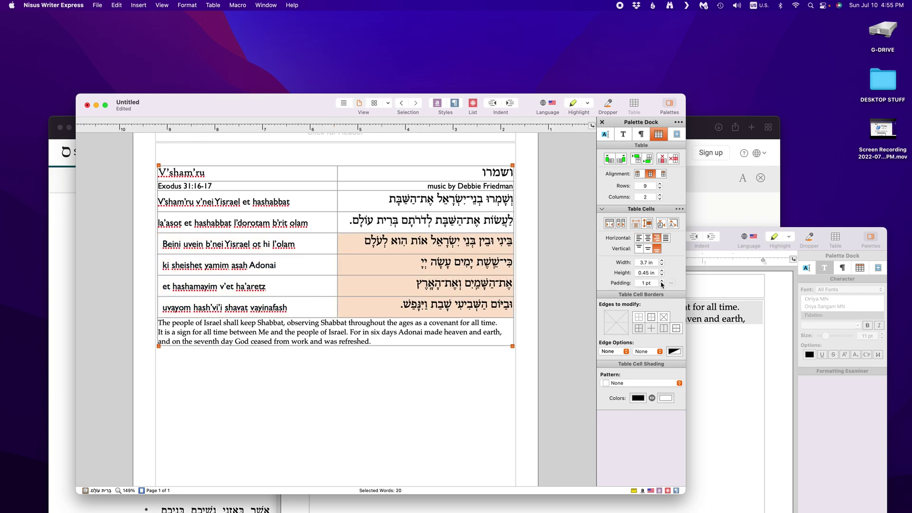
{"action": "left_click", "coordinate": [662, 281]}
{"action": "left_click", "coordinate": [662, 281]}
{"action": "left_click", "coordinate": [662, 282]}
{"action": "left_click", "coordinate": [662, 285]}
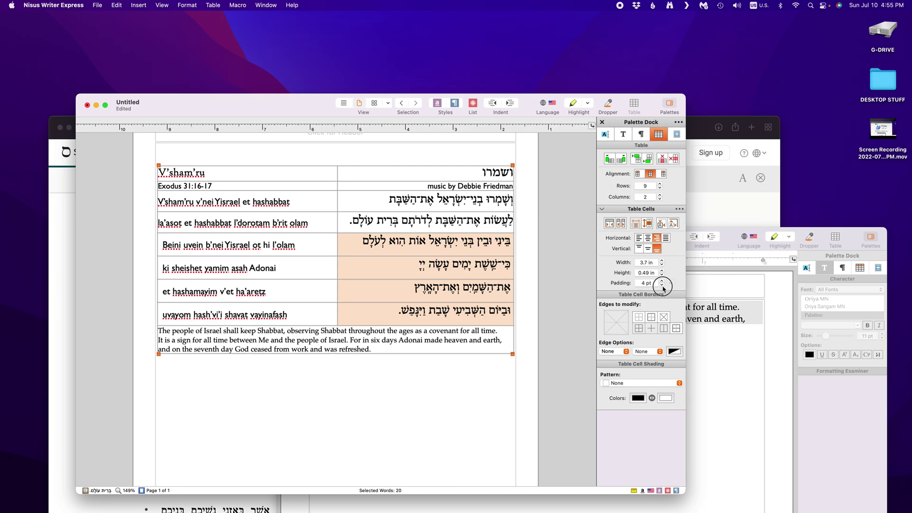
{"action": "left_click", "coordinate": [662, 284]}
{"action": "left_click", "coordinate": [662, 285]}
{"action": "left_click", "coordinate": [662, 284]}
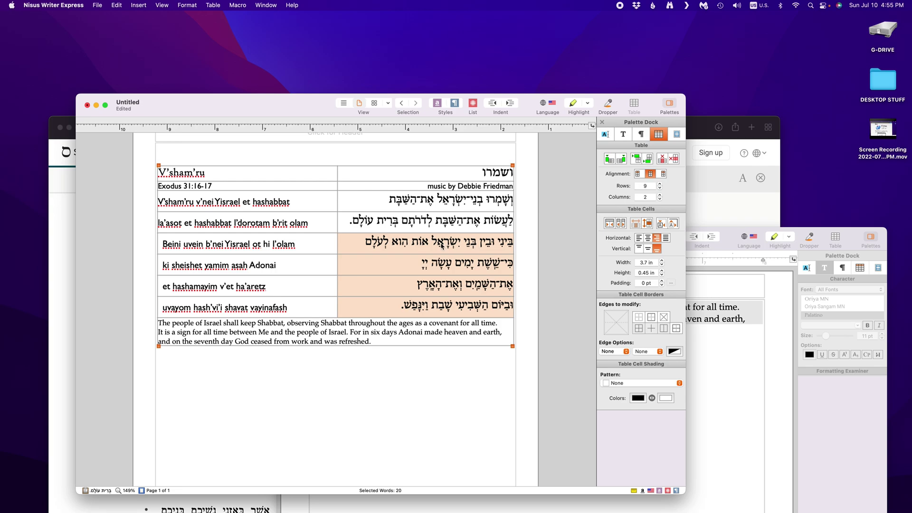
Indent the Beini uvein and ki sheishet Hebrew lines by 0.05 in and 0.04 in
{"action": "scroll", "coordinate": [496, 185], "scroll_direction": "down", "scroll_amount": 3}
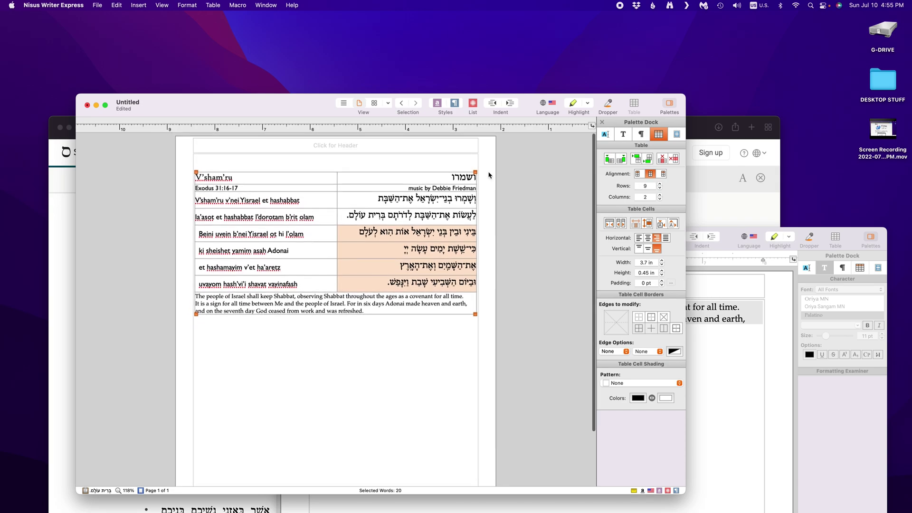
{"action": "left_click", "coordinate": [471, 232]}
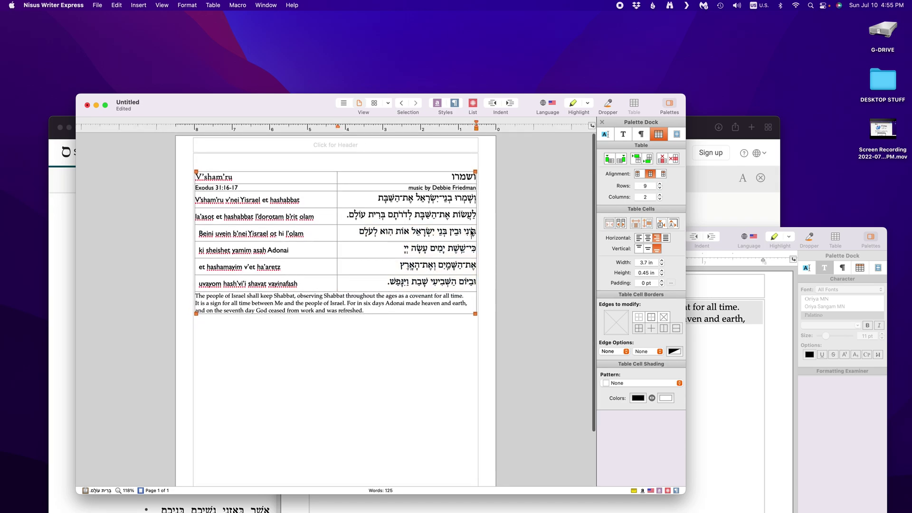
{"action": "left_click", "coordinate": [477, 128]}
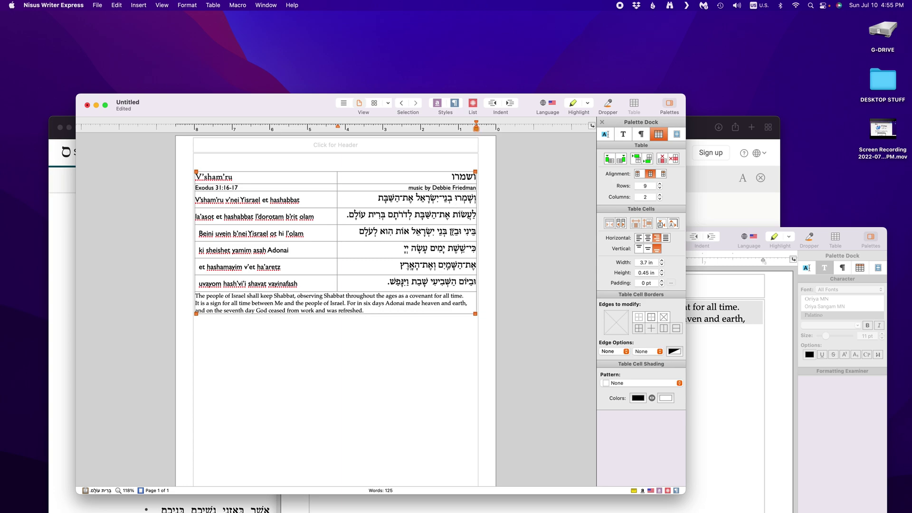
{"action": "triple_click", "coordinate": [451, 232]}
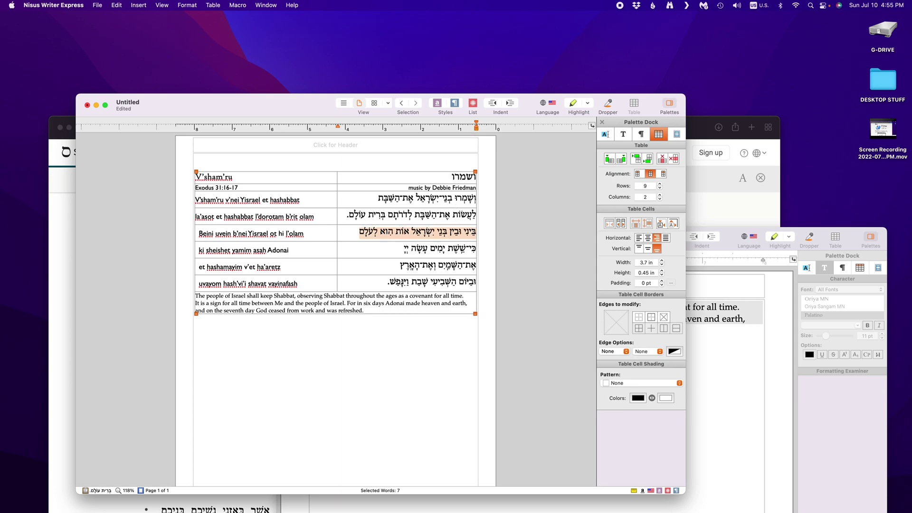
{"action": "left_click", "coordinate": [477, 128]}
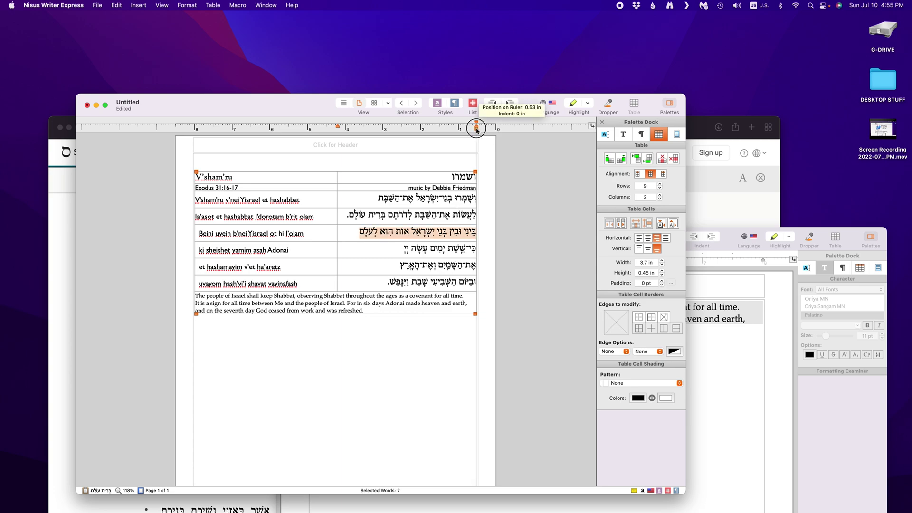
{"action": "left_click_drag", "start_coordinate": [476, 128], "coordinate": [475, 129]}
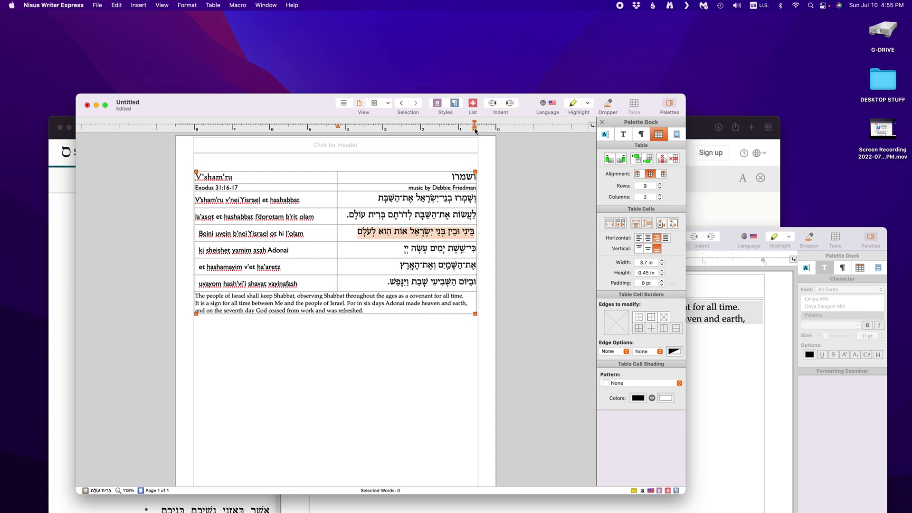
{"action": "key", "text": "shift+Down"}
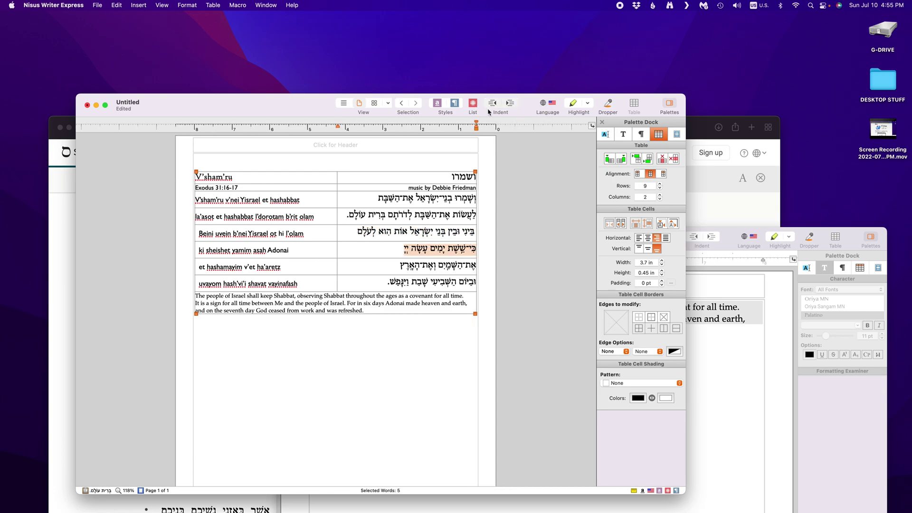
{"action": "left_click_drag", "start_coordinate": [477, 132], "coordinate": [476, 132]}
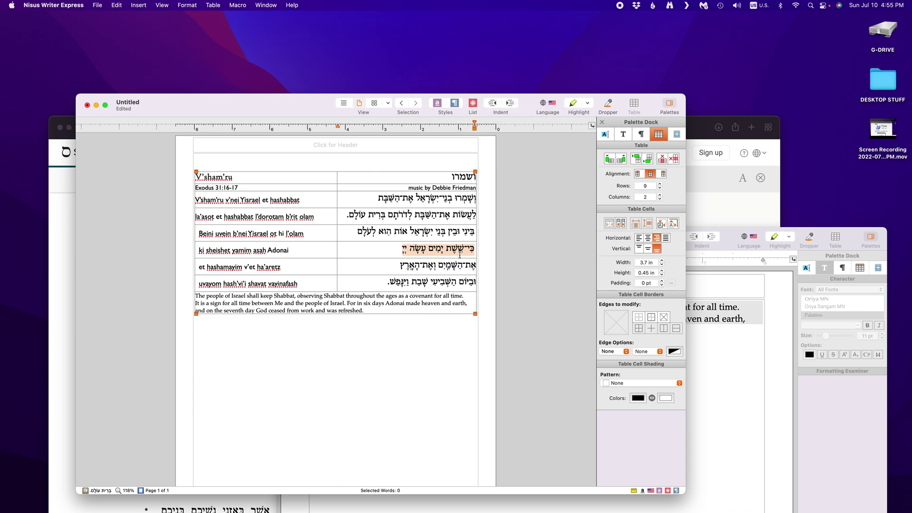
Indent the et hashamayim Hebrew line by 0.09 in and nudge the last Hebrew line's indent to match
{"action": "triple_click", "coordinate": [461, 267]}
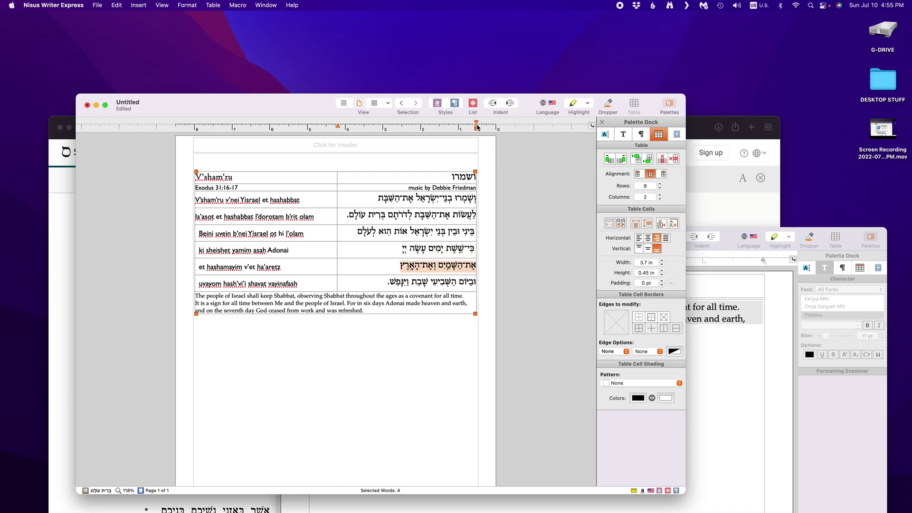
{"action": "left_click_drag", "start_coordinate": [478, 127], "coordinate": [475, 133]}
{"action": "left_click", "coordinate": [457, 285]}
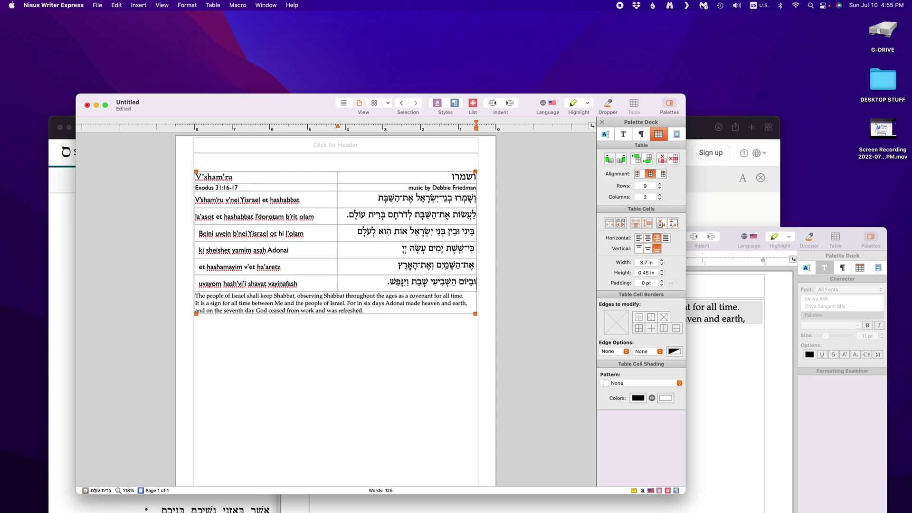
{"action": "triple_click", "coordinate": [456, 283]}
{"action": "left_click_drag", "start_coordinate": [476, 129], "coordinate": [475, 133]}
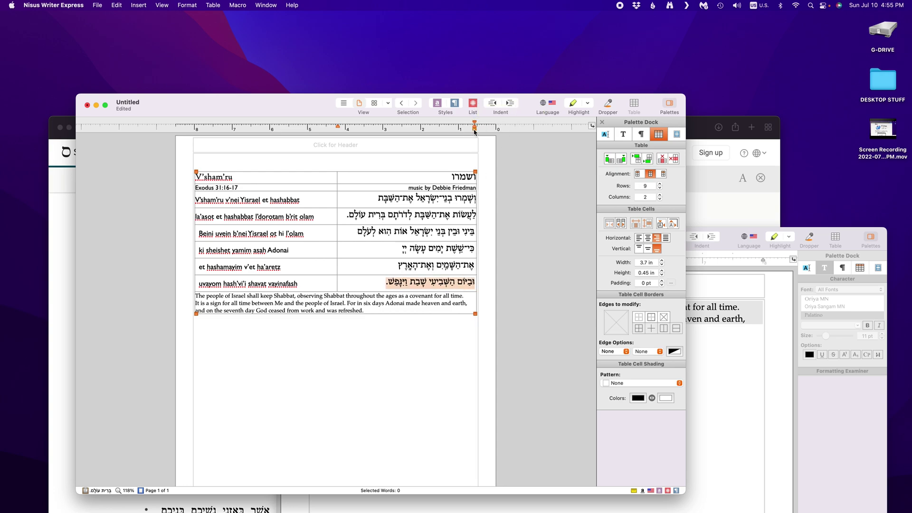
{"action": "left_click", "coordinate": [408, 301]}
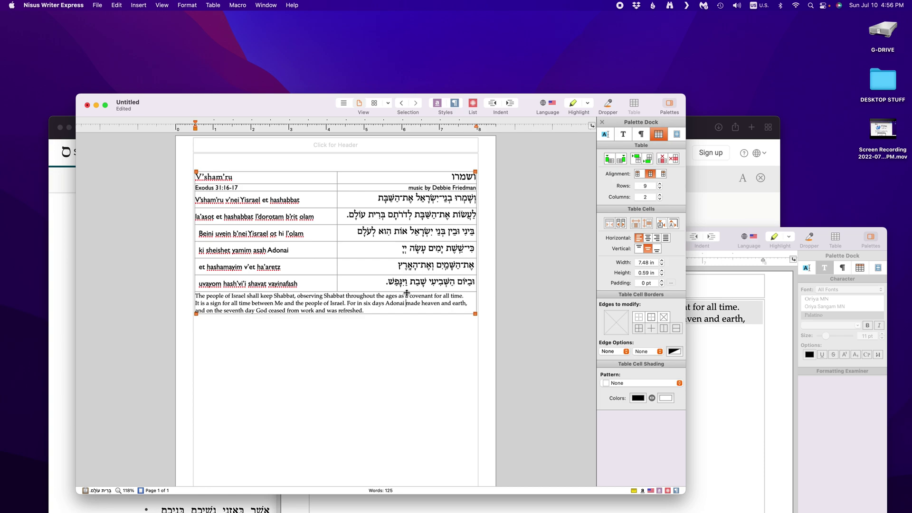
With Hebrew input on, end the la'asot line with a period and replace the maqaf after אֶת with a space
{"action": "left_click", "coordinate": [439, 199]}
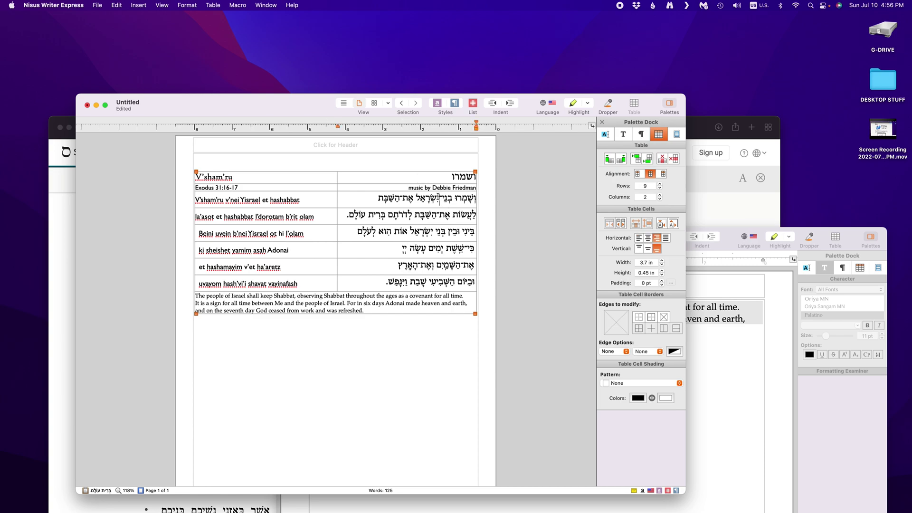
{"action": "left_click", "coordinate": [432, 232]}
{"action": "left_click", "coordinate": [347, 217]}
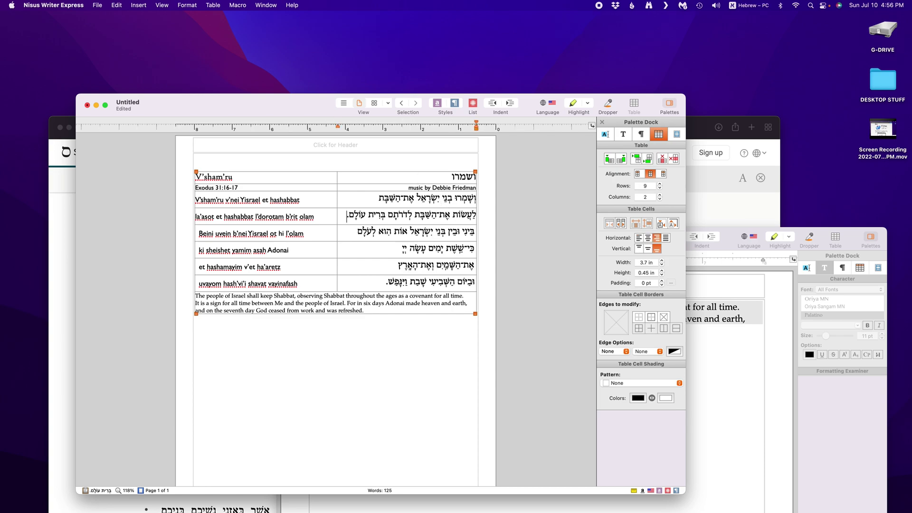
{"action": "type", "text": "."}
{"action": "left_click", "coordinate": [437, 216]}
{"action": "key", "text": "BackSpace"}
Replace the maqafs after כִּי and in אֶת הַשָּׁמַיִם with plain spaces
{"action": "left_click", "coordinate": [417, 265]}
{"action": "left_click", "coordinate": [464, 249]}
{"action": "key", "text": "BackSpace"}
{"action": "left_click", "coordinate": [458, 265]}
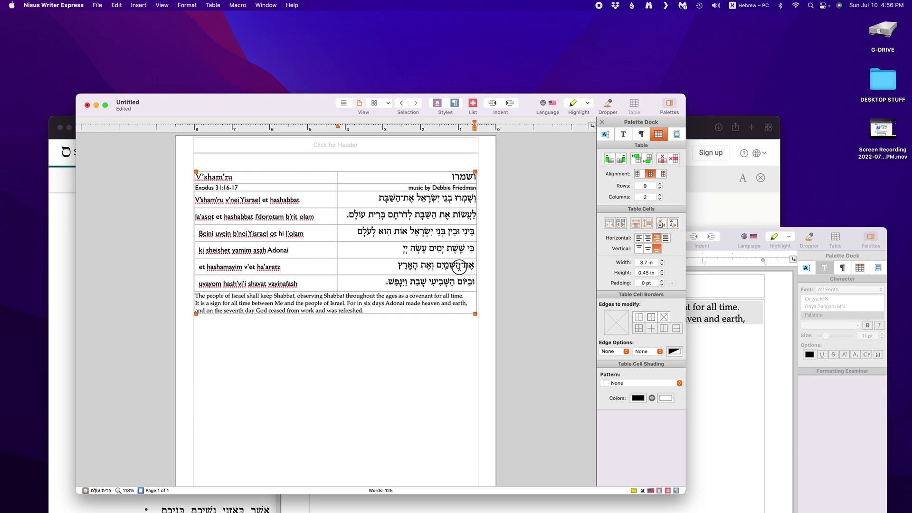
{"action": "key", "text": "BackSpace"}
{"action": "key", "text": "super+a"}
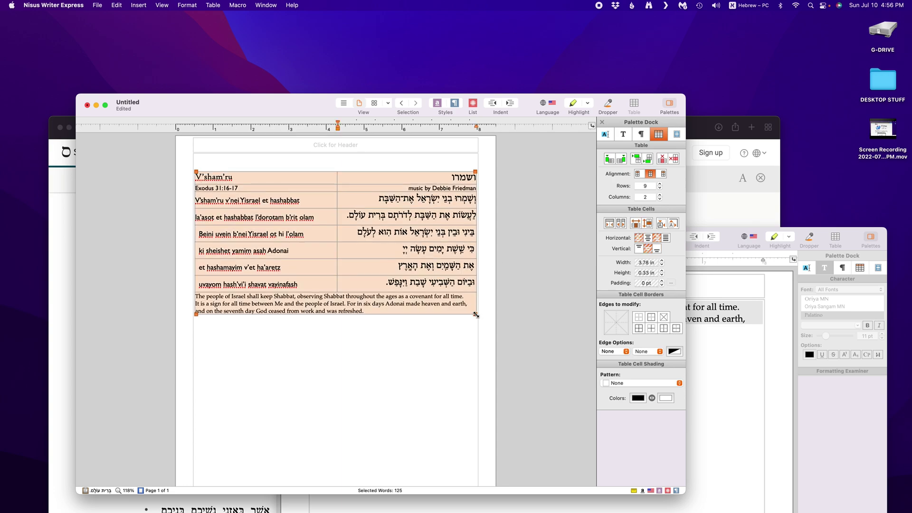
{"action": "key", "text": "super+x"}
{"action": "key", "text": "super+z"}
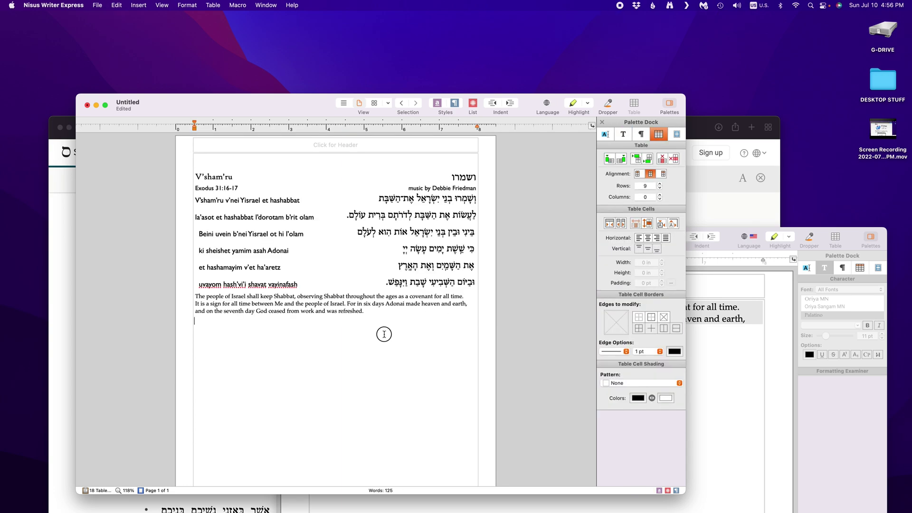
{"action": "key", "text": "super+v"}
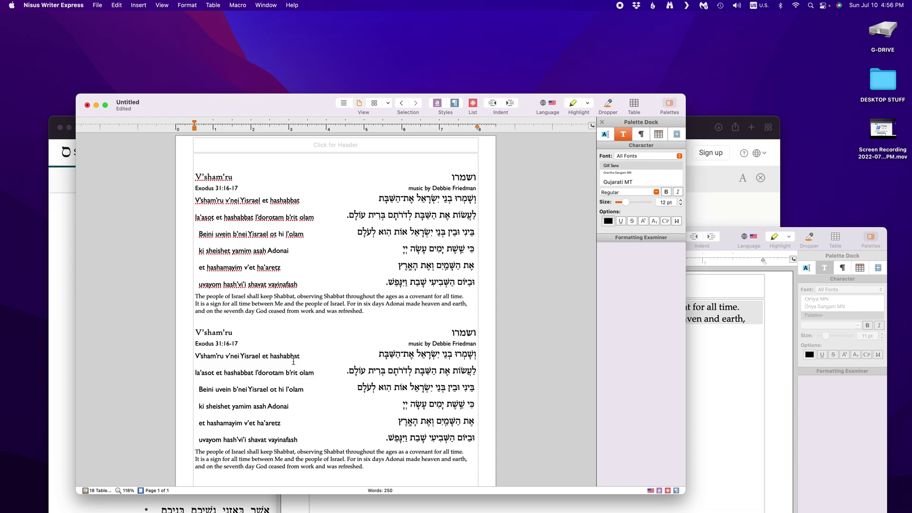
{"action": "key", "text": "super+z"}
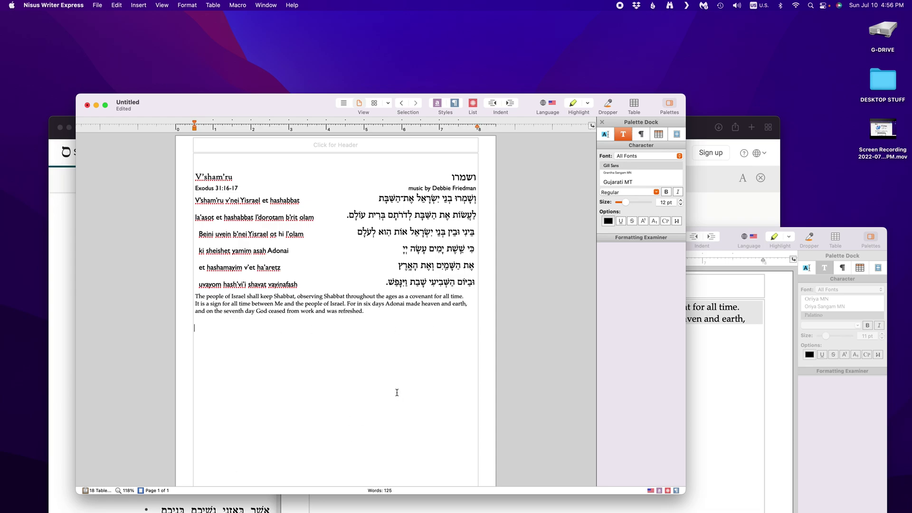
{"action": "scroll", "coordinate": [463, 211], "scroll_direction": "up", "scroll_amount": 5}
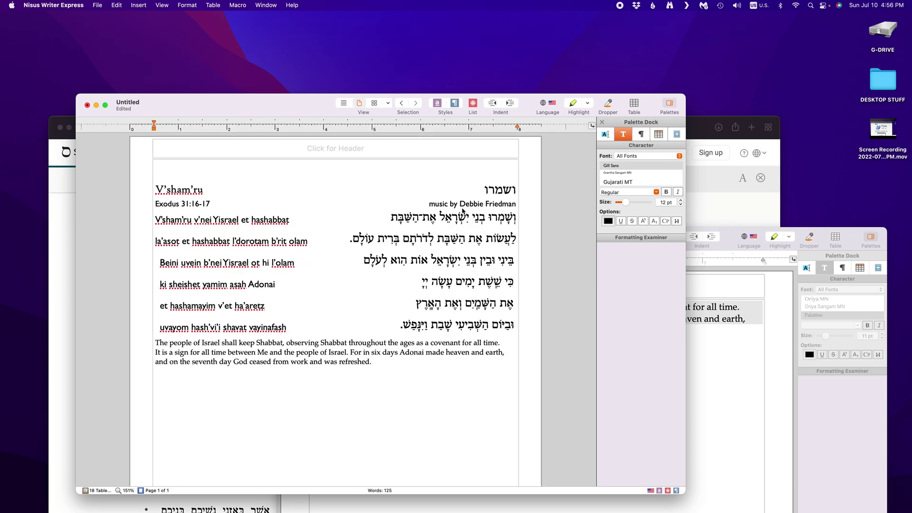
{"action": "scroll", "coordinate": [542, 239], "scroll_direction": "down", "scroll_amount": 1}
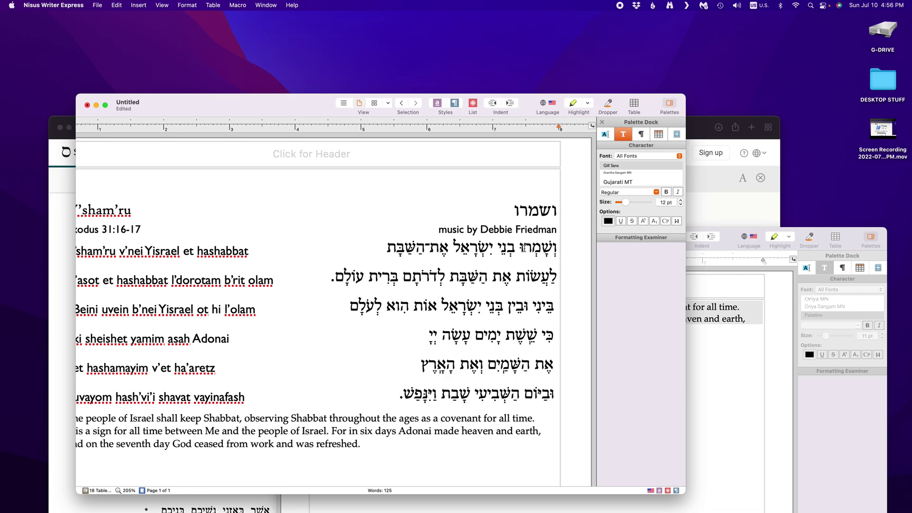
Switch Sefaria's text settings to show cantillation marks, then go back to the Nisus Writer document
{"action": "left_click", "coordinate": [697, 218]}
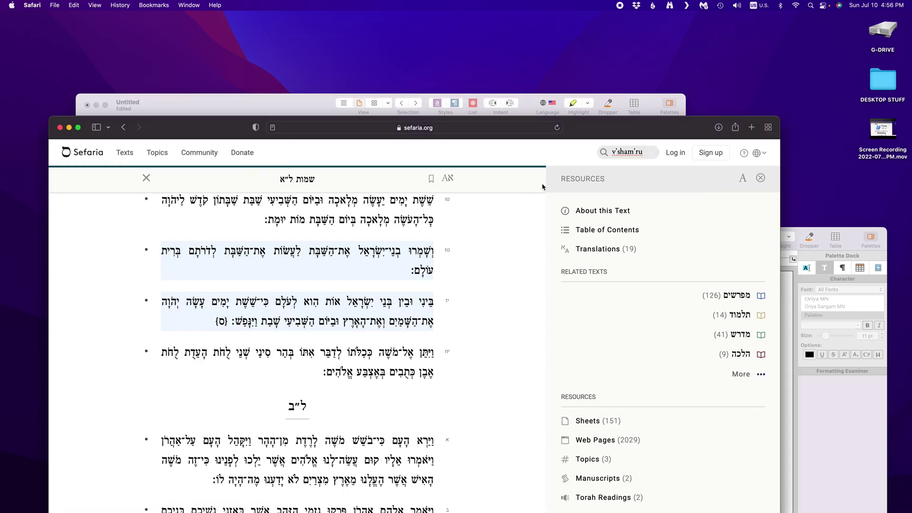
{"action": "left_click", "coordinate": [447, 179]}
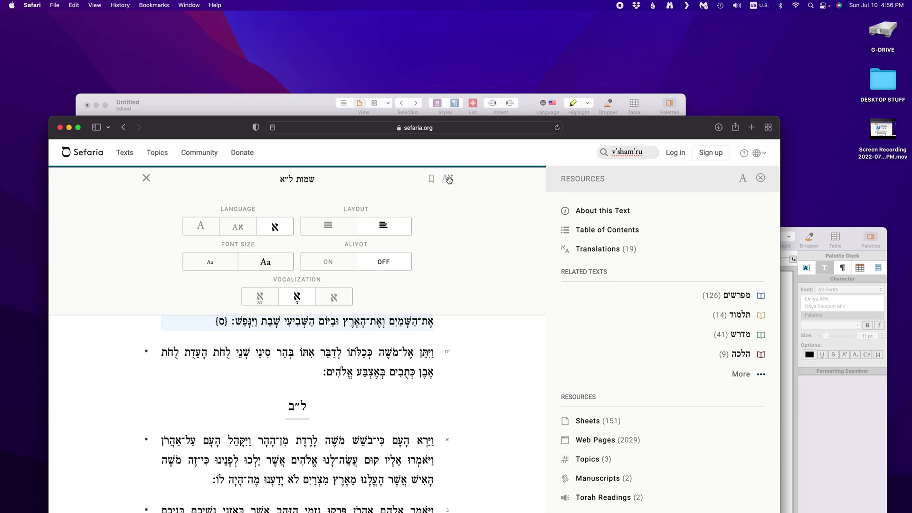
{"action": "left_click", "coordinate": [268, 297]}
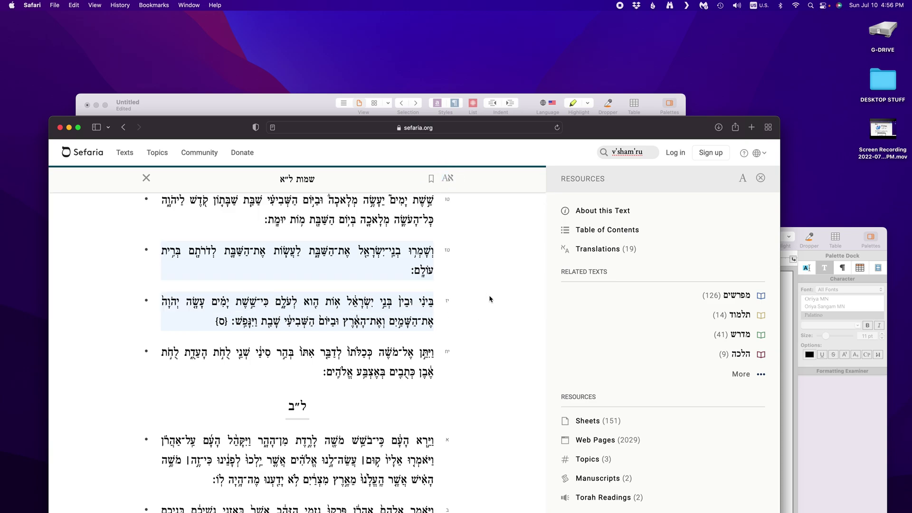
{"action": "left_click", "coordinate": [319, 104]}
Insert the Merkah accent into the first Hebrew line from the Hebrew special characters
{"action": "left_click", "coordinate": [520, 250]}
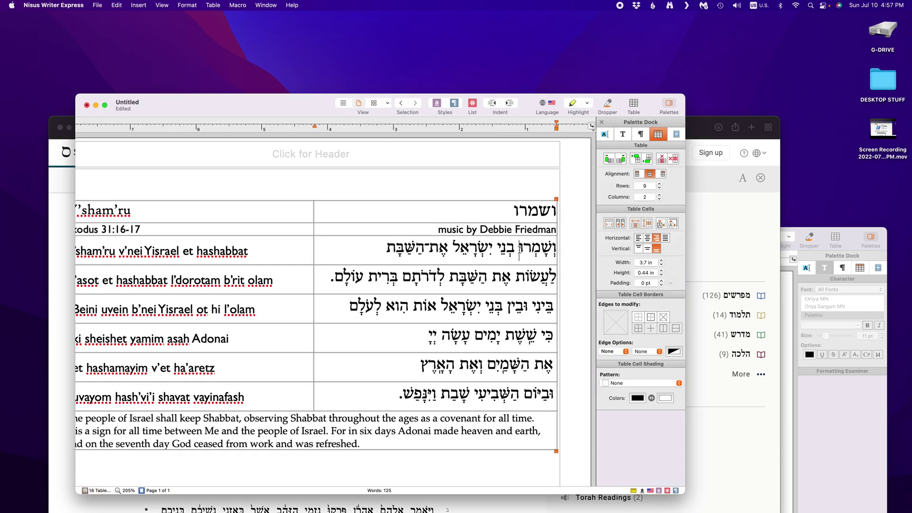
{"action": "left_click", "coordinate": [213, 4]}
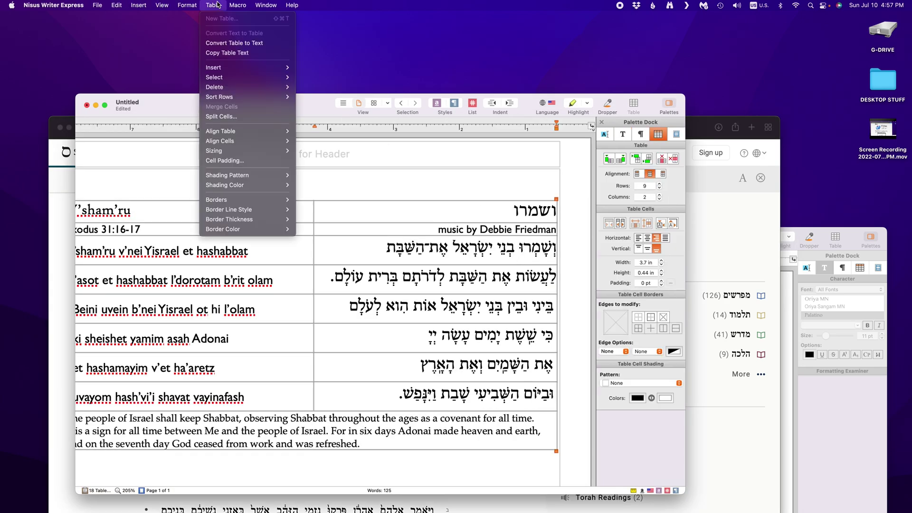
{"action": "mouse_move", "coordinate": [162, 6]}
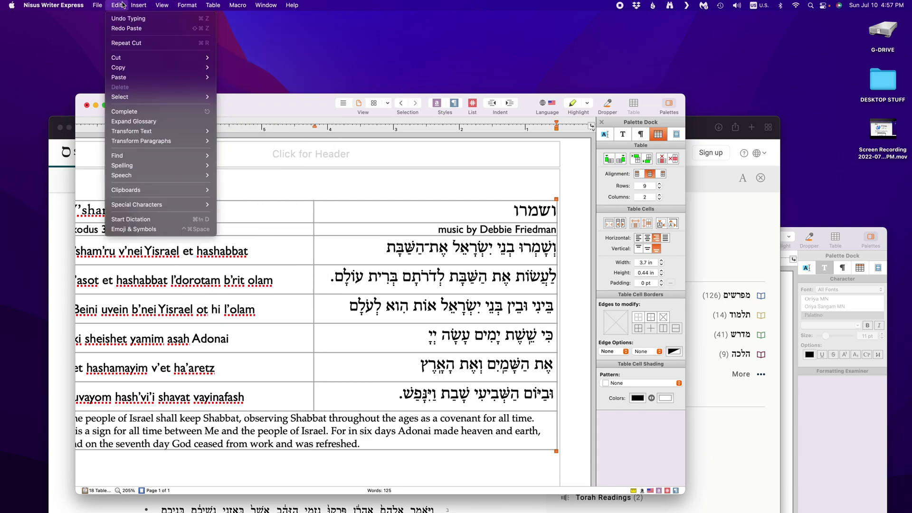
{"action": "mouse_move", "coordinate": [148, 30]}
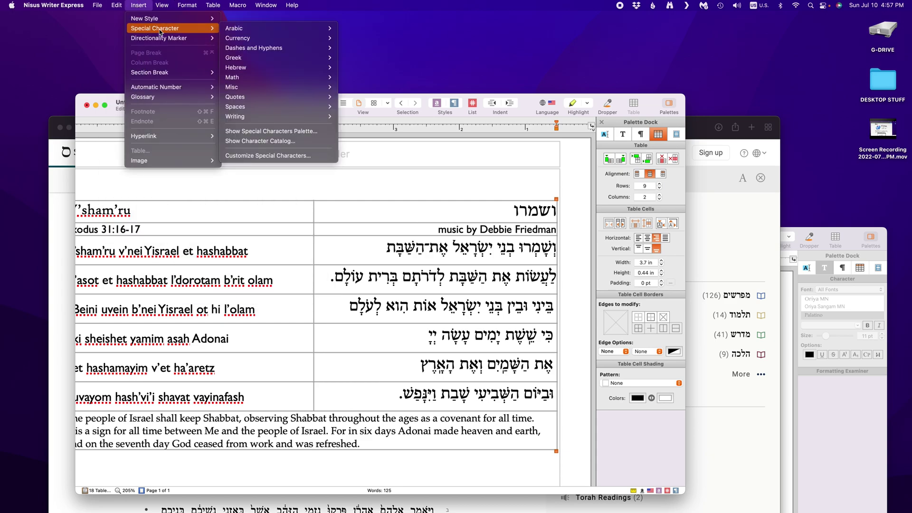
{"action": "mouse_move", "coordinate": [306, 69]}
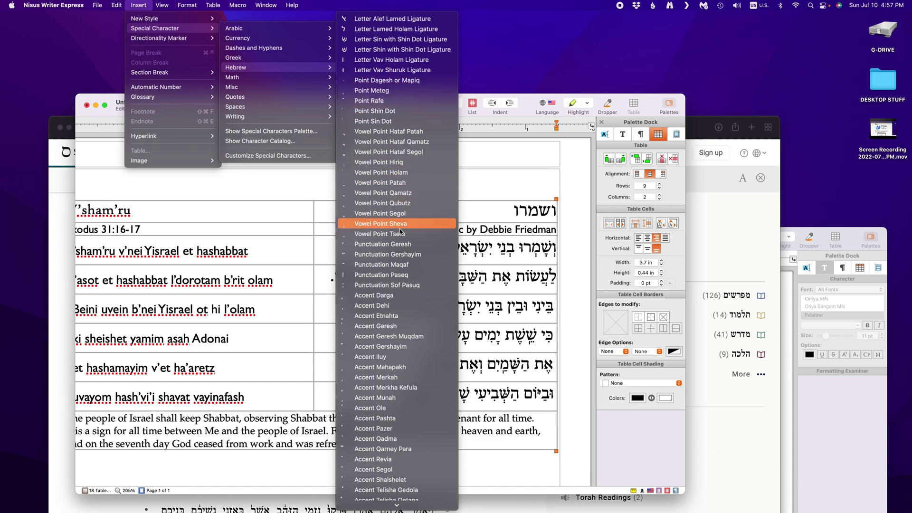
{"action": "scroll", "coordinate": [400, 233], "scroll_direction": "down", "scroll_amount": 5}
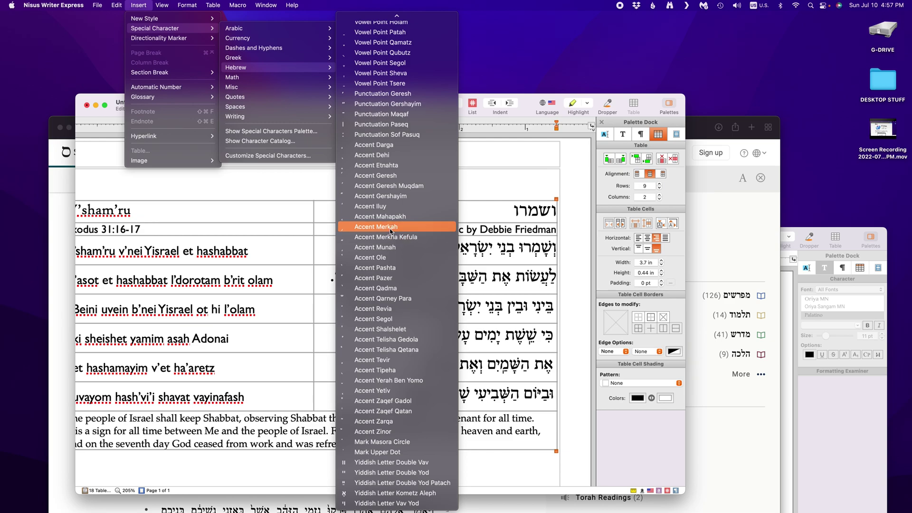
{"action": "left_click", "coordinate": [390, 227]}
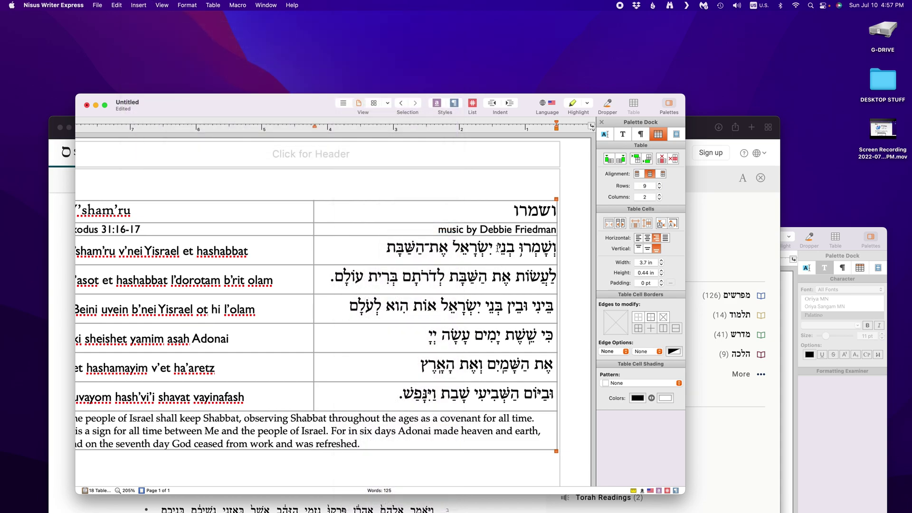
Insert the Tipeha accent into the first Hebrew line
{"action": "left_click", "coordinate": [183, 5]}
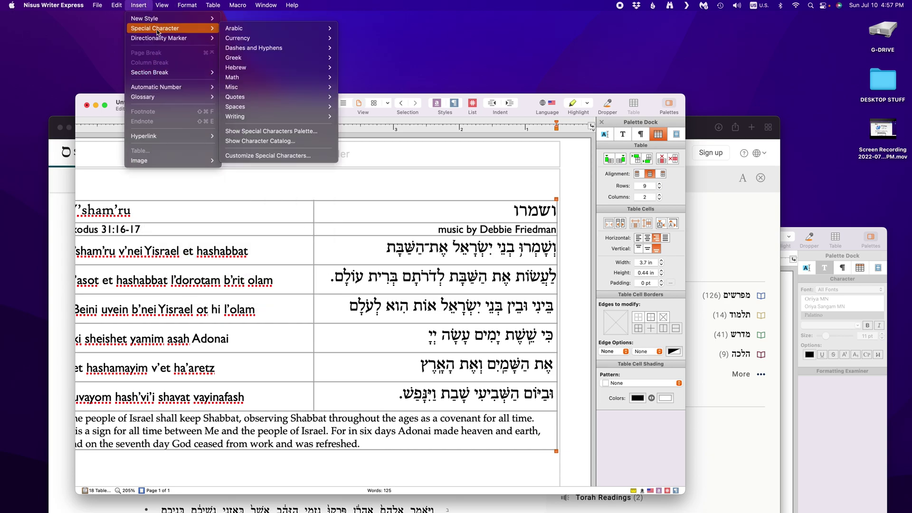
{"action": "mouse_move", "coordinate": [251, 67]}
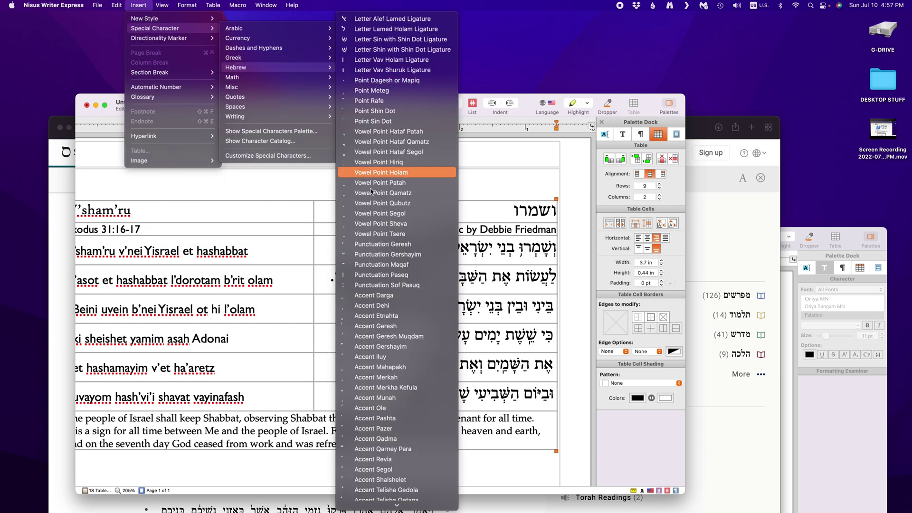
{"action": "scroll", "coordinate": [407, 309], "scroll_direction": "down", "scroll_amount": 2}
{"action": "scroll", "coordinate": [407, 312], "scroll_direction": "down", "scroll_amount": 5}
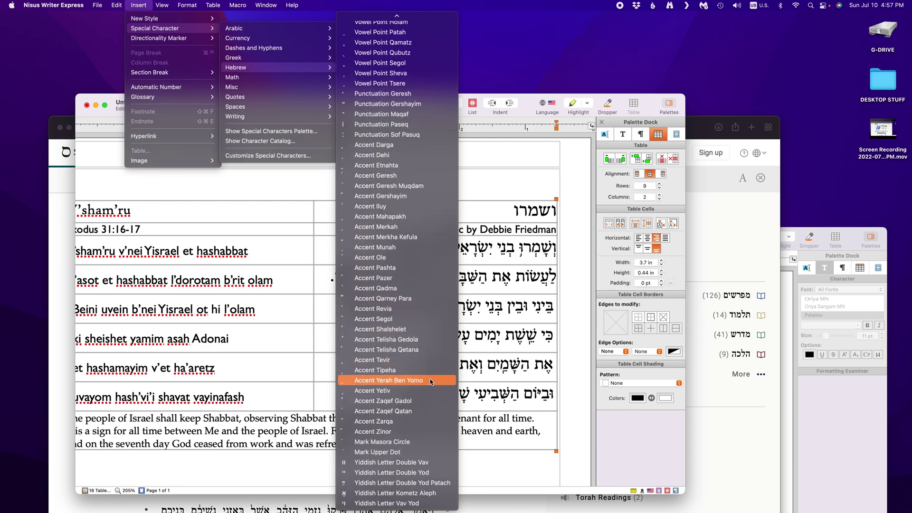
{"action": "left_click", "coordinate": [415, 372]}
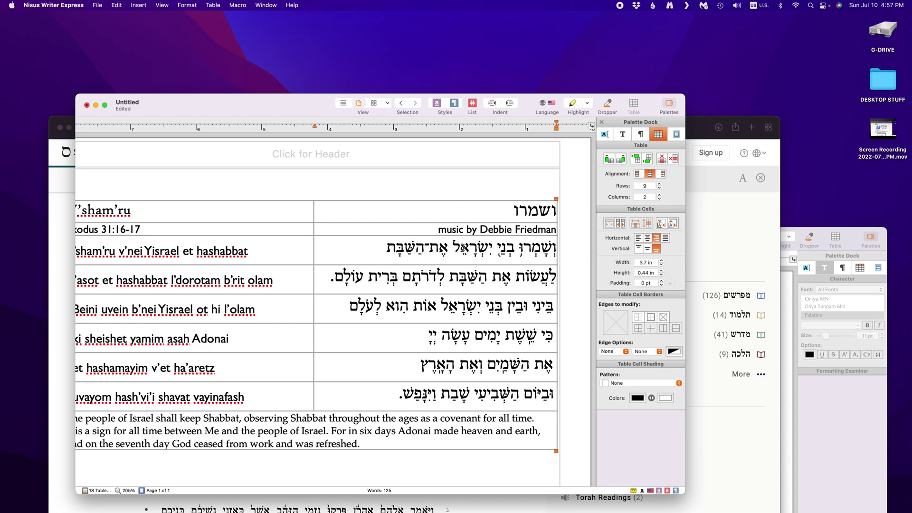
Add the Etnahta accent to the word ישראל
{"action": "left_click", "coordinate": [459, 250]}
{"action": "left_click", "coordinate": [141, 5]}
{"action": "mouse_move", "coordinate": [145, 30]}
{"action": "mouse_move", "coordinate": [269, 38]}
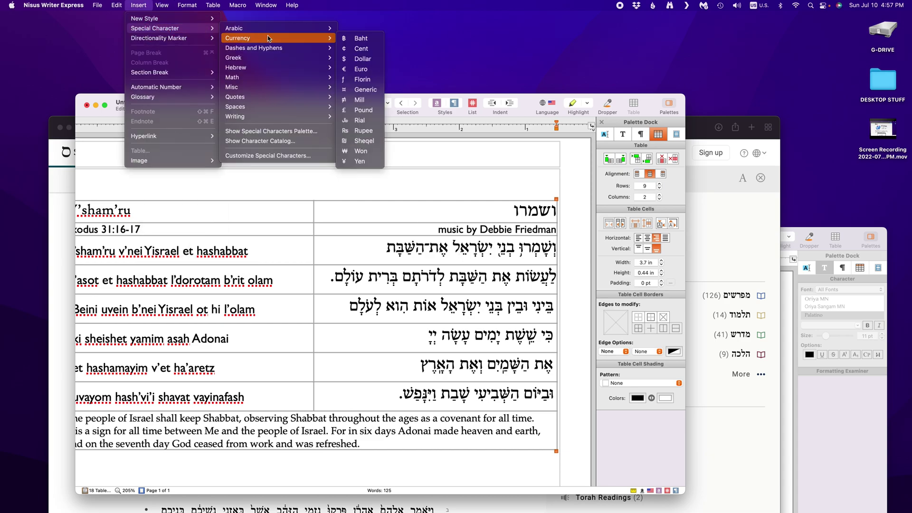
{"action": "mouse_move", "coordinate": [267, 69]}
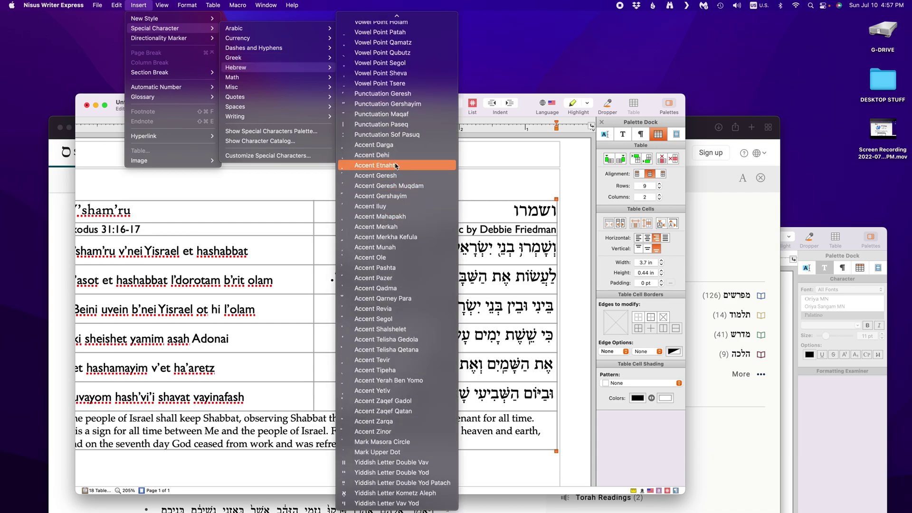
{"action": "left_click", "coordinate": [395, 166]}
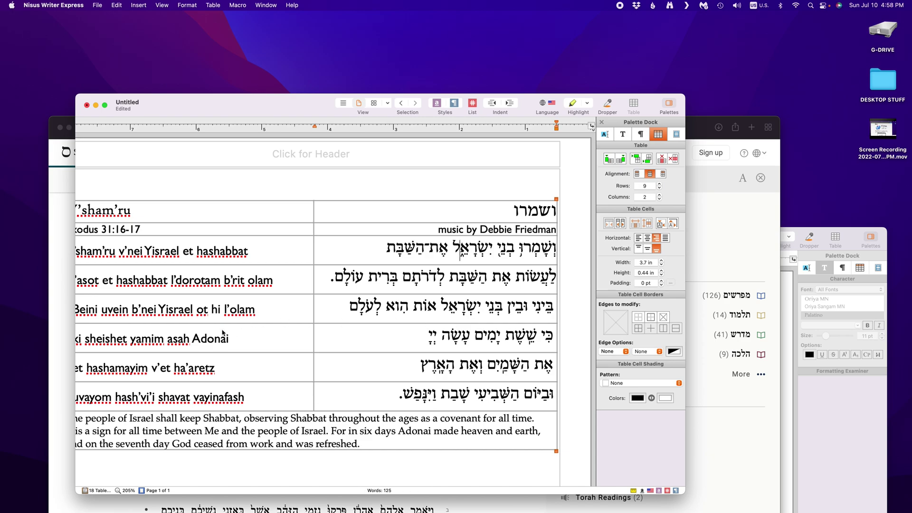
{"action": "scroll", "coordinate": [200, 250], "scroll_direction": "left", "scroll_amount": 5}
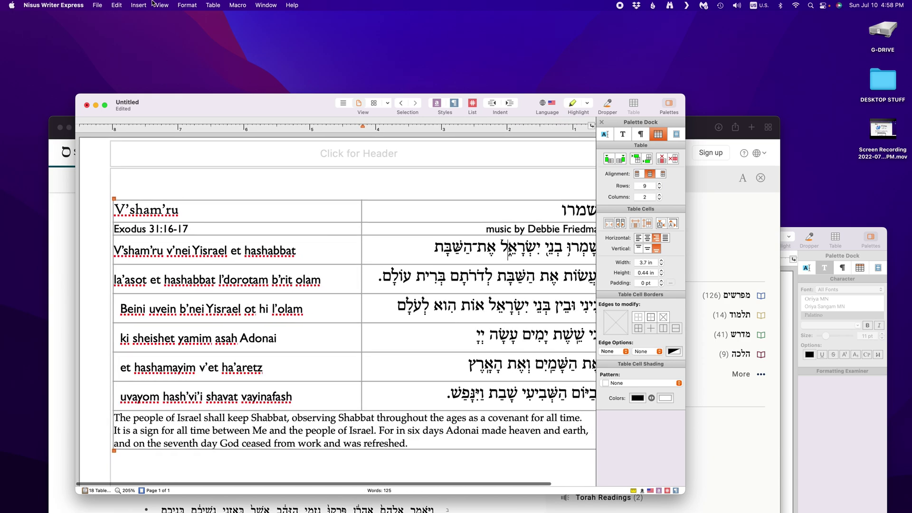
Turn off Check Spelling as You Type, located through the Help search for 'spell'
{"action": "left_click", "coordinate": [296, 5]}
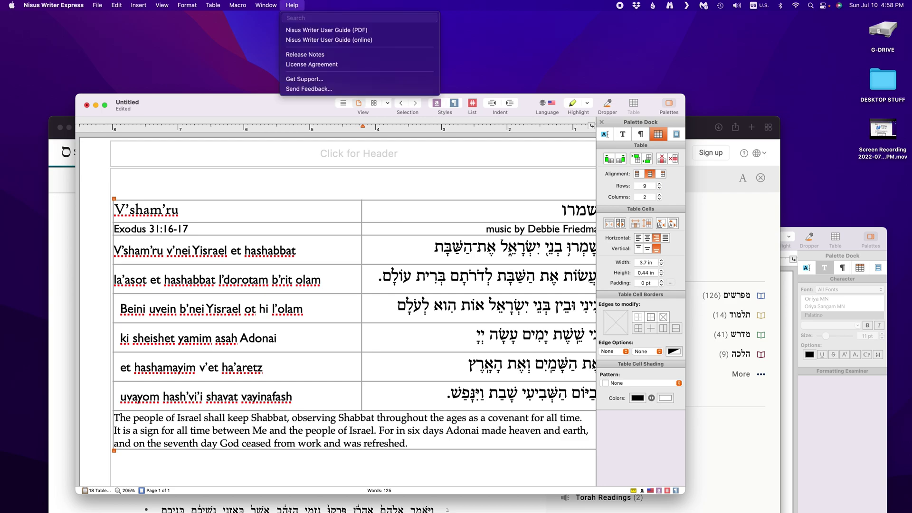
{"action": "type", "text": "spell"}
{"action": "mouse_move", "coordinate": [325, 58]}
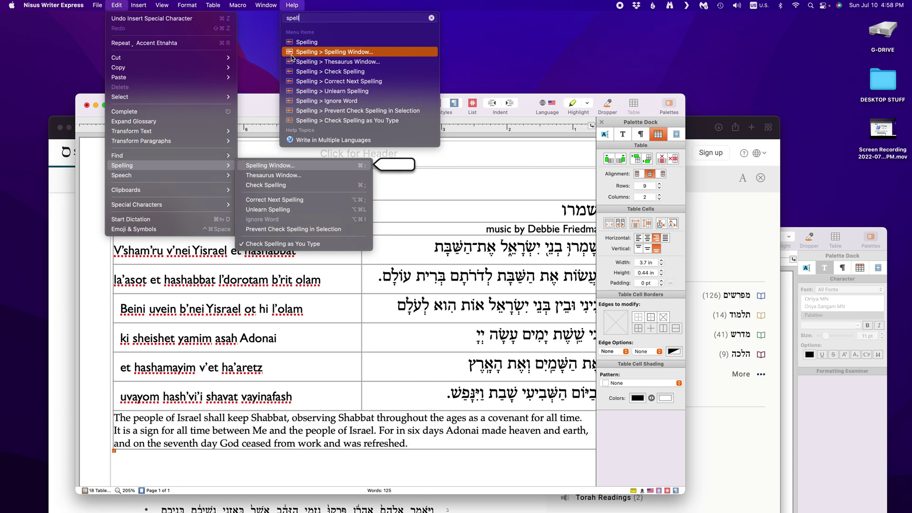
{"action": "mouse_move", "coordinate": [133, 170]}
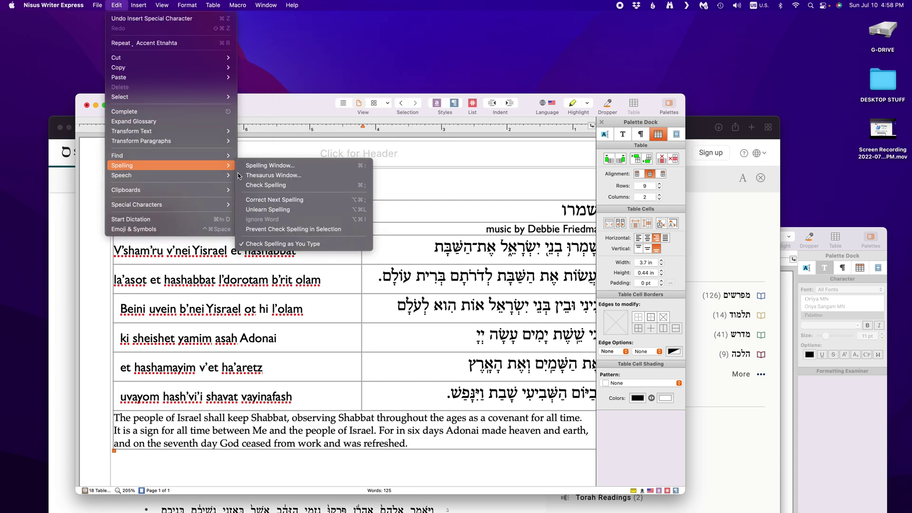
{"action": "left_click", "coordinate": [293, 244]}
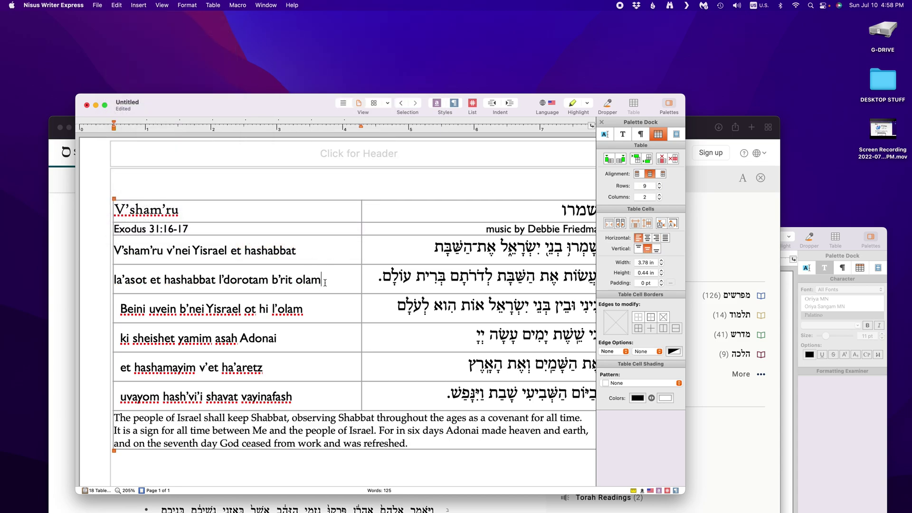
Look over the transliteration rows to confirm the red underlines are gone
{"action": "left_click", "coordinate": [308, 307]}
{"action": "left_click", "coordinate": [308, 341]}
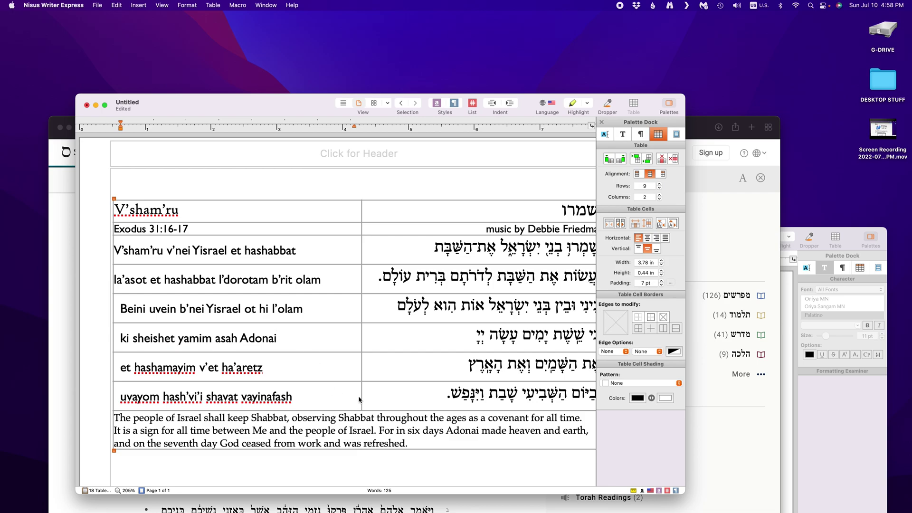
{"action": "scroll", "coordinate": [359, 400], "scroll_direction": "down", "scroll_amount": 1}
{"action": "scroll", "coordinate": [359, 398], "scroll_direction": "down", "scroll_amount": 1}
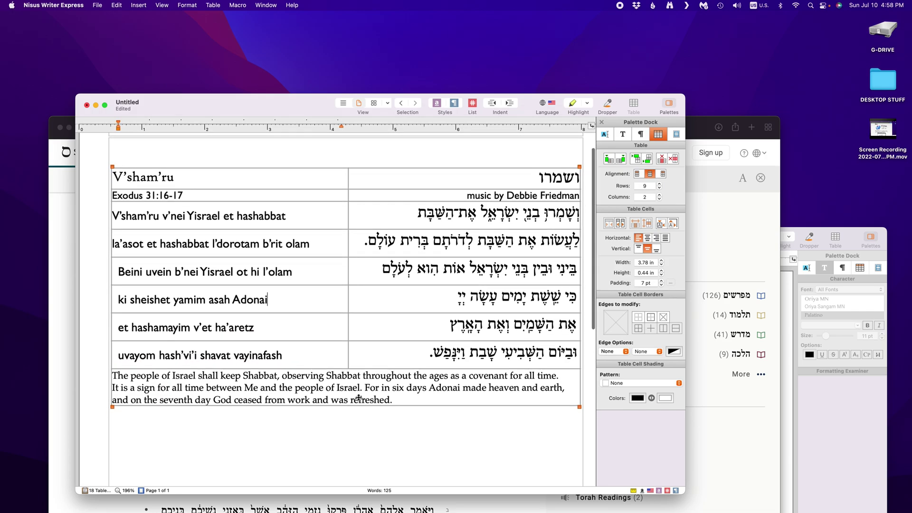
{"action": "scroll", "coordinate": [359, 398], "scroll_direction": "right", "scroll_amount": 1}
{"action": "key", "text": "super+s"}
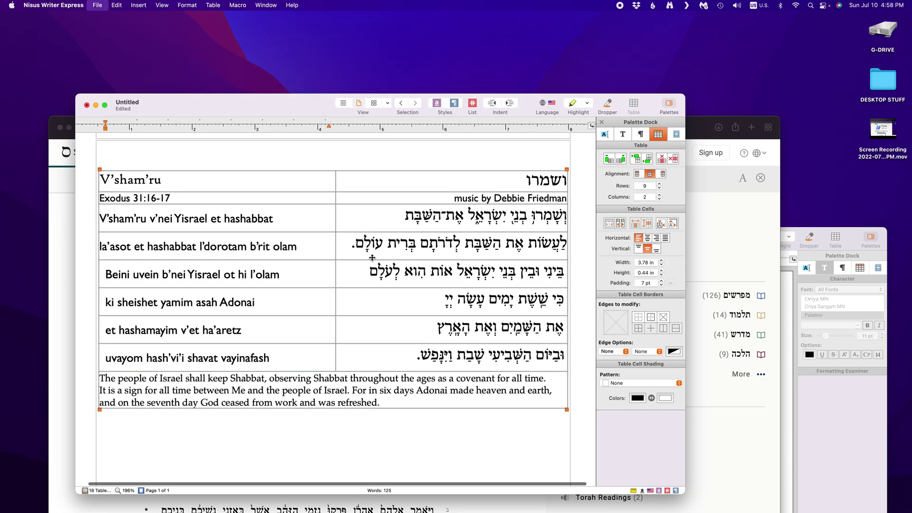
{"action": "left_click", "coordinate": [411, 435]}
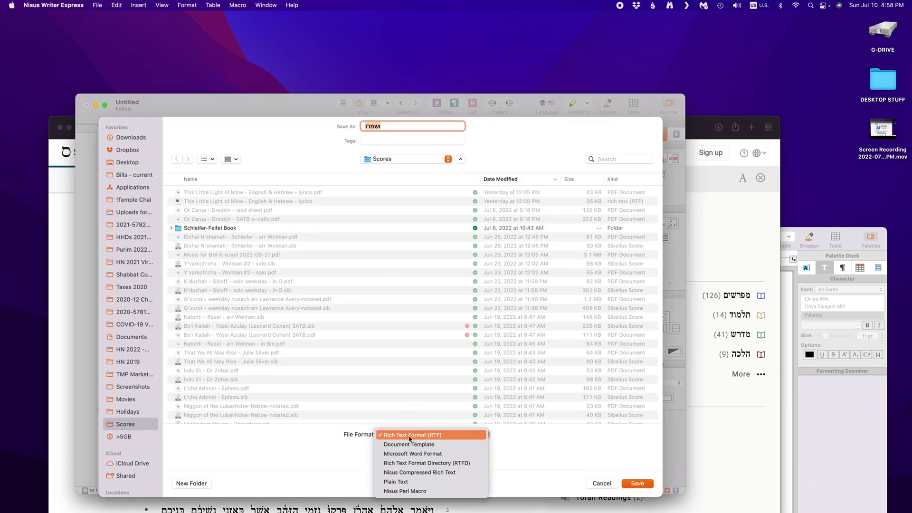
{"action": "left_click", "coordinate": [410, 438]}
{"action": "key", "text": "Escape"}
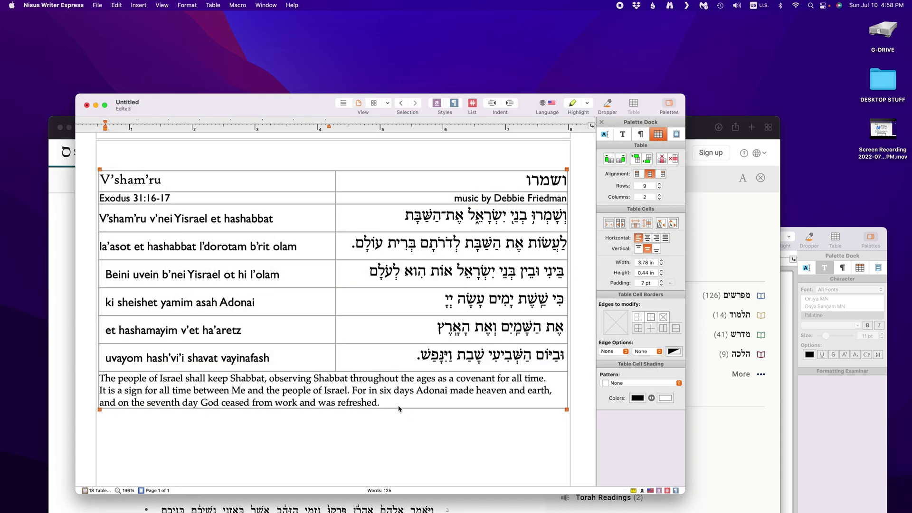